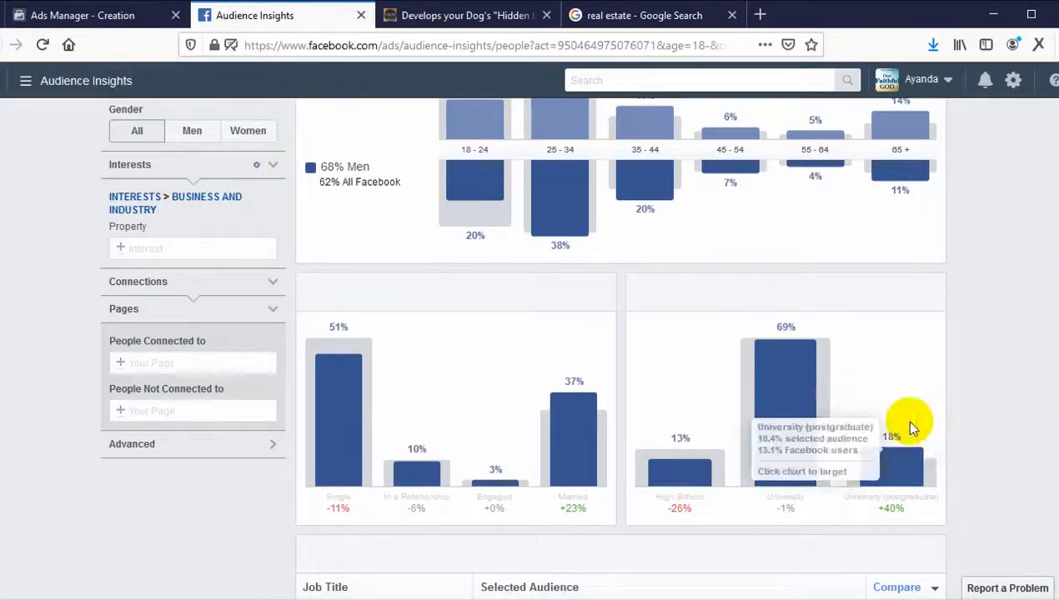
Step: Switch to the Ads Manager ad set and browse the targeting categories for the empty must-also-match group
{"action": "mouse_move", "coordinate": [887, 482]}
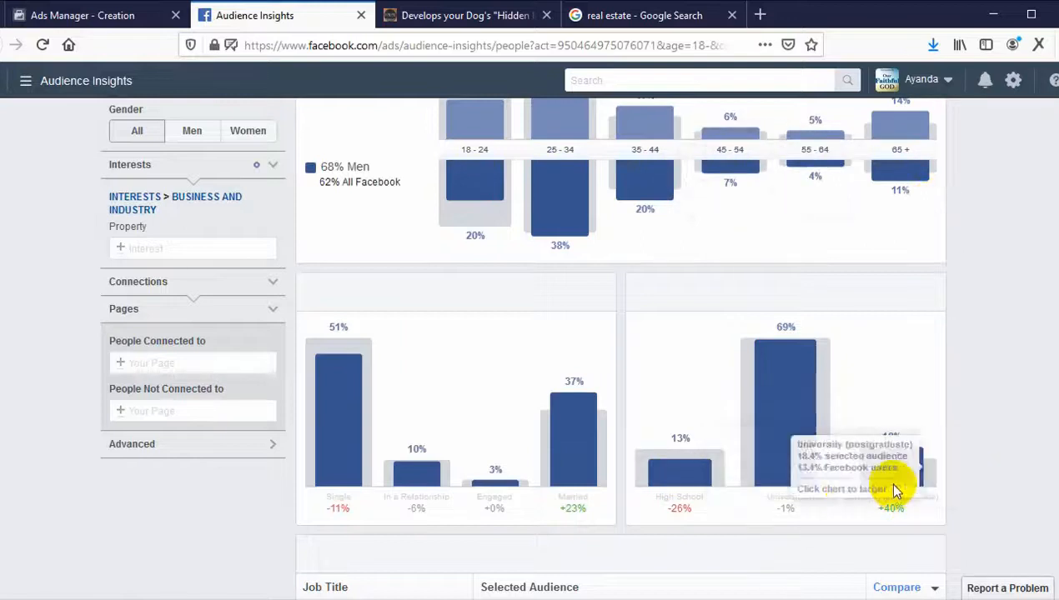
{"action": "mouse_move", "coordinate": [737, 349]}
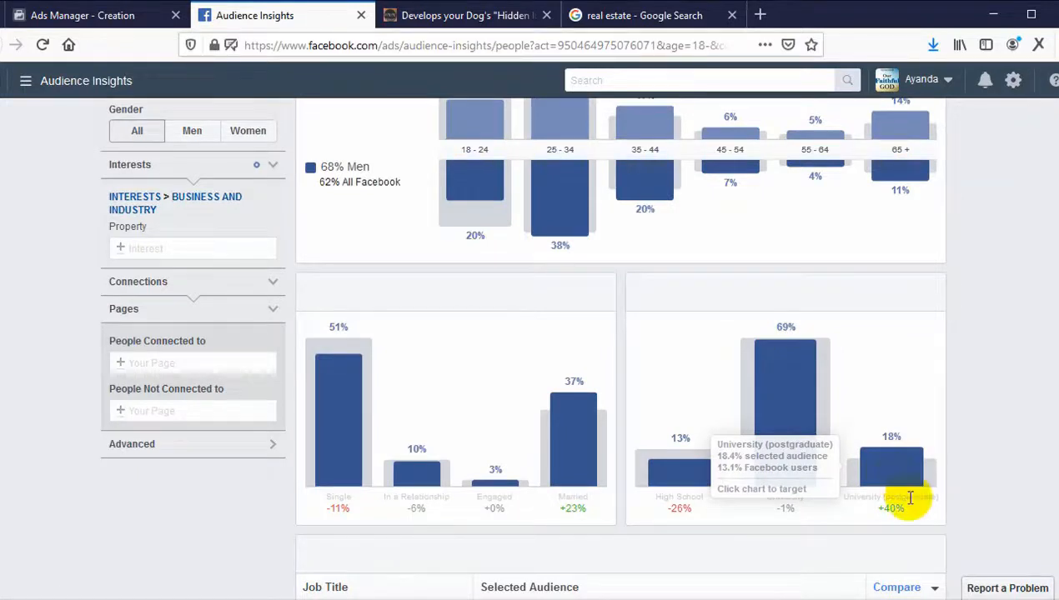
{"action": "mouse_move", "coordinate": [769, 379]}
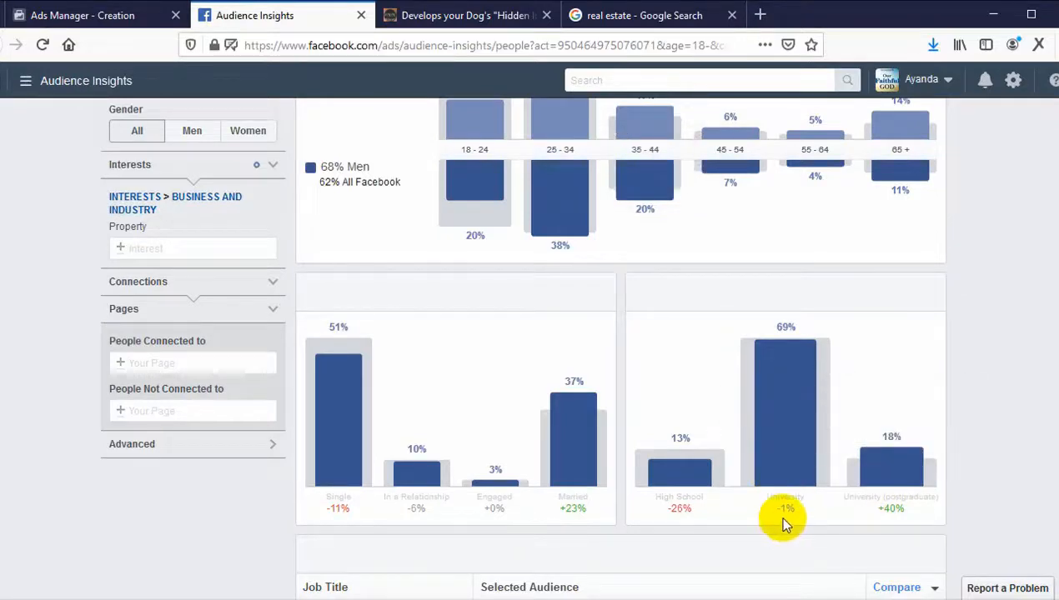
{"action": "left_click", "coordinate": [70, 15]}
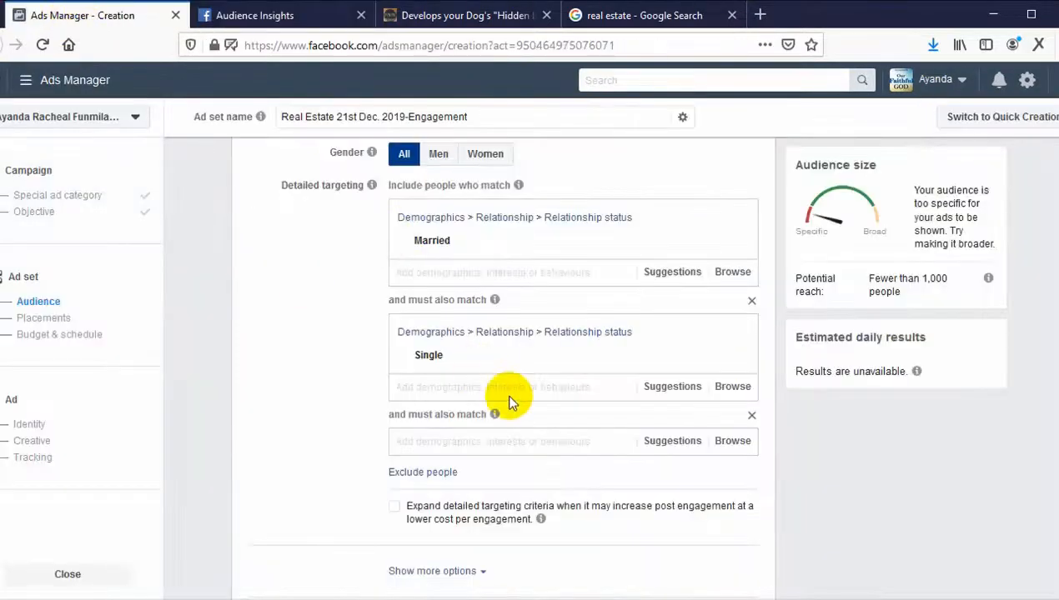
{"action": "scroll", "coordinate": [822, 404], "scroll_direction": "down", "scroll_amount": 1}
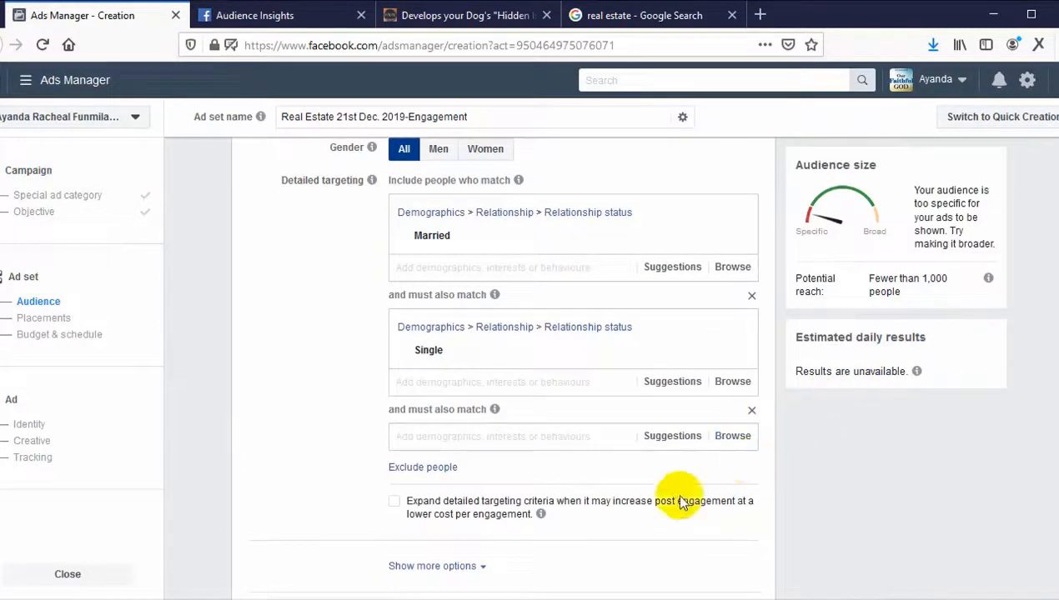
{"action": "left_click", "coordinate": [592, 437]}
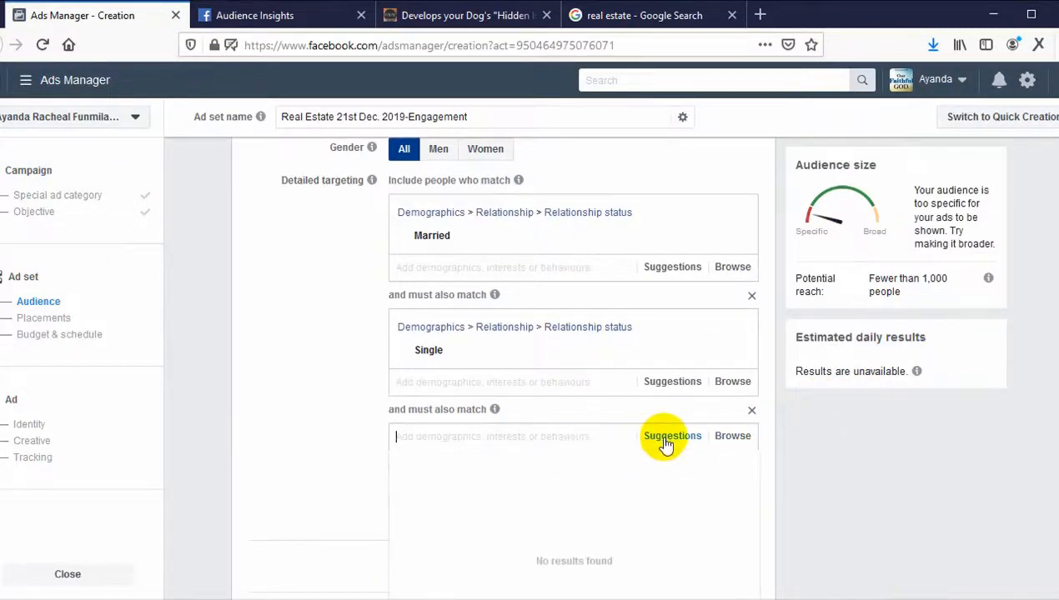
{"action": "left_click", "coordinate": [737, 441]}
{"action": "scroll", "coordinate": [717, 423], "scroll_direction": "down", "scroll_amount": 2}
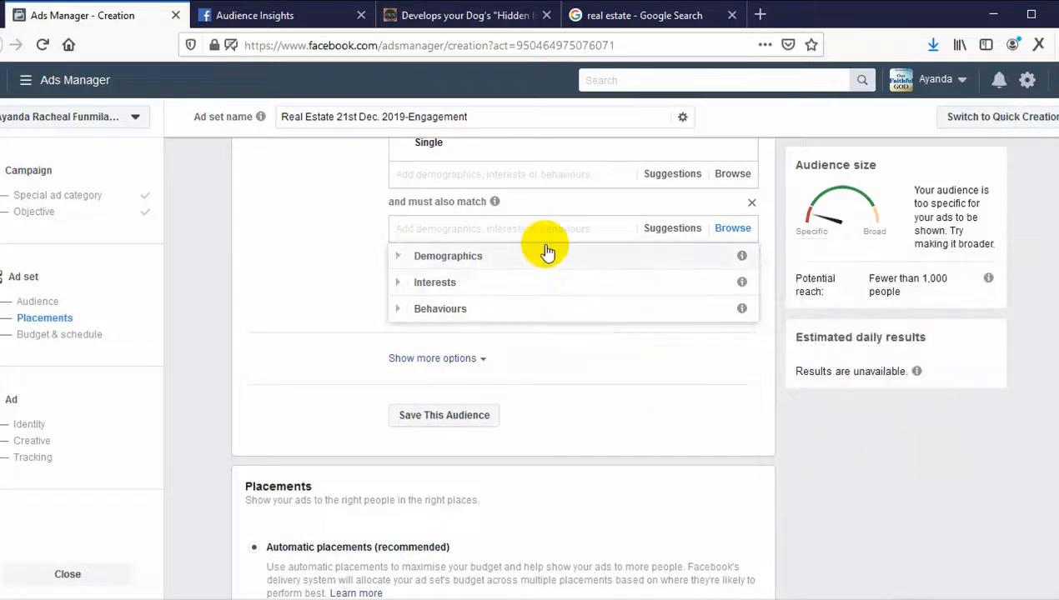
Step: Add the education level "At university" from the Demographics category to the empty must-also-match group
{"action": "left_click", "coordinate": [544, 260]}
{"action": "left_click", "coordinate": [530, 284]}
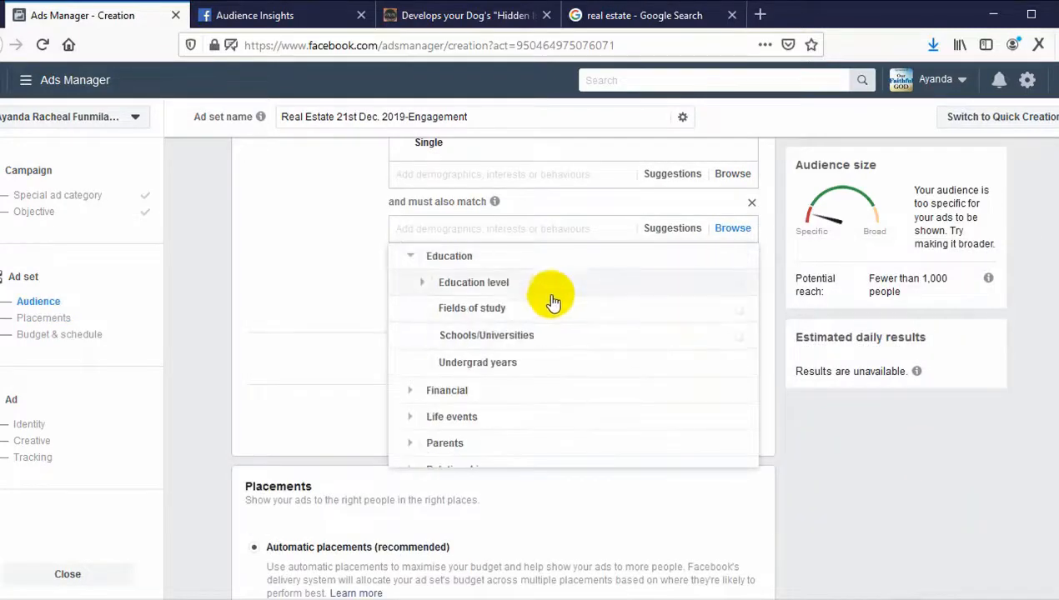
{"action": "left_click", "coordinate": [564, 337]}
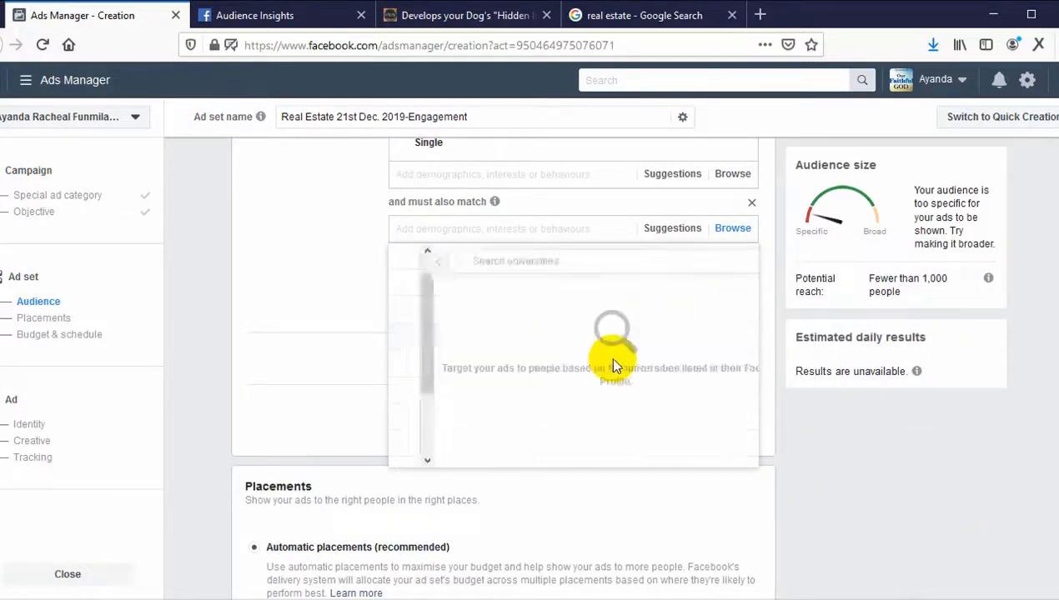
{"action": "left_click", "coordinate": [399, 263]}
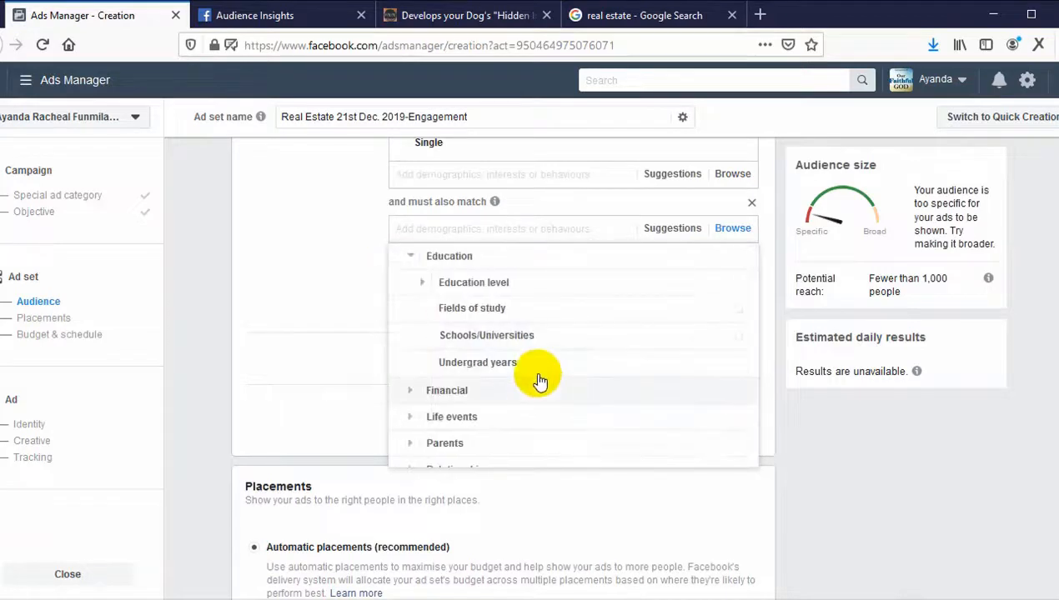
{"action": "left_click", "coordinate": [537, 286]}
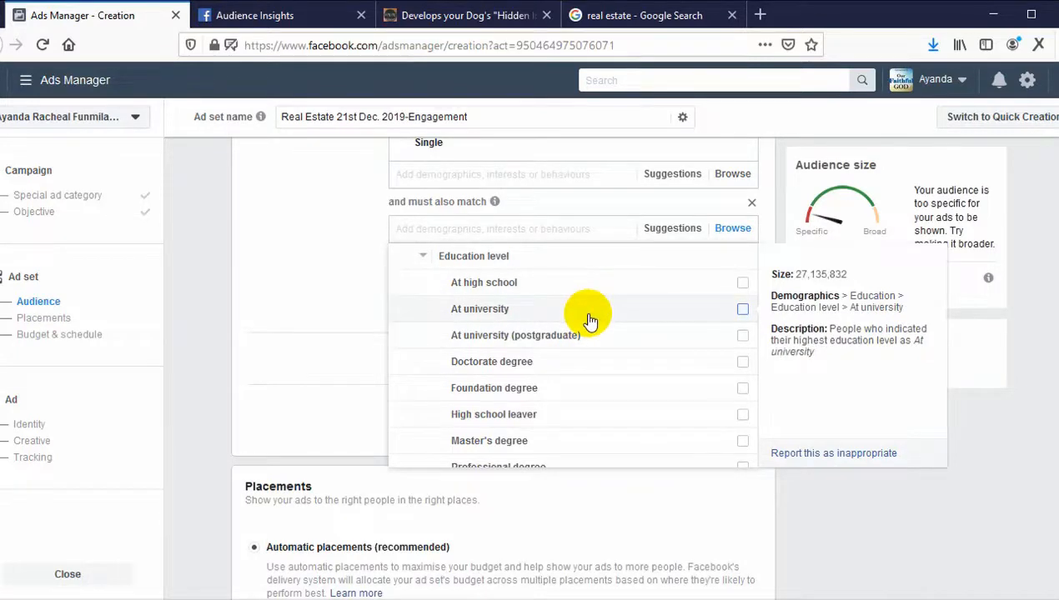
{"action": "scroll", "coordinate": [580, 392], "scroll_direction": "down", "scroll_amount": 2}
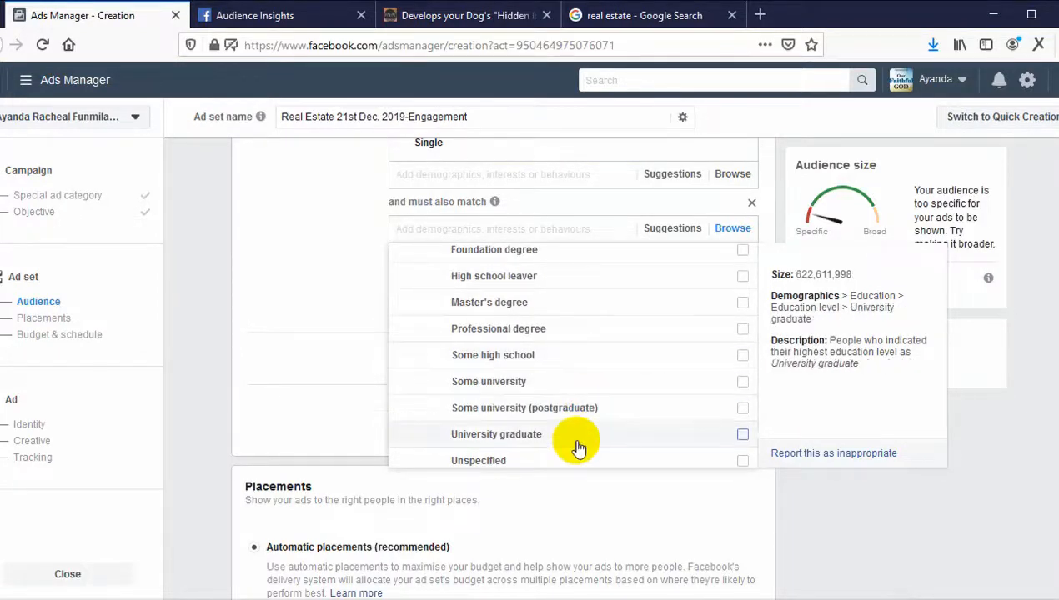
{"action": "scroll", "coordinate": [575, 375], "scroll_direction": "up", "scroll_amount": 2}
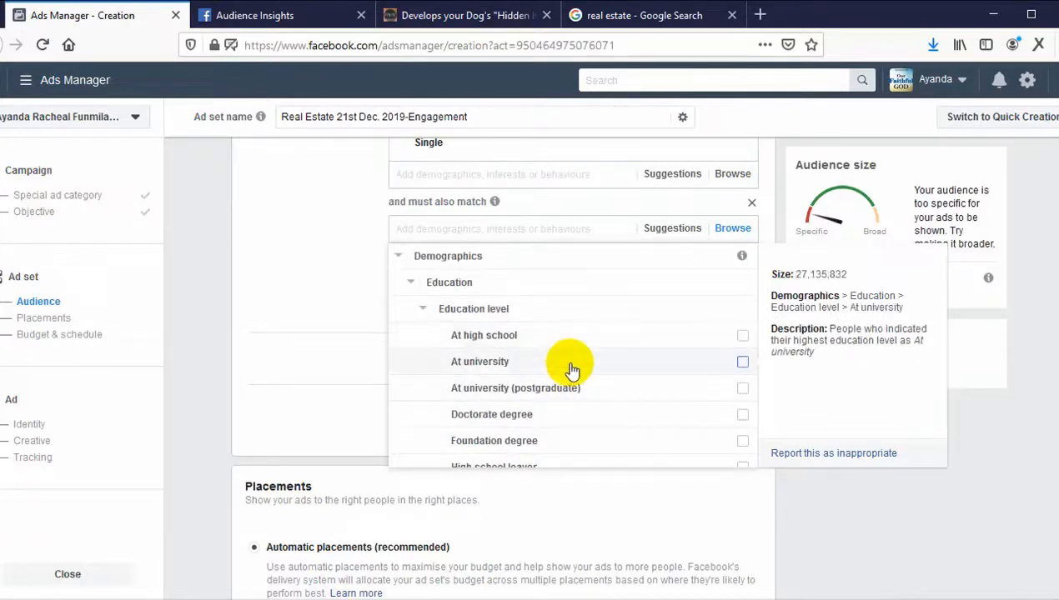
{"action": "left_click", "coordinate": [570, 367]}
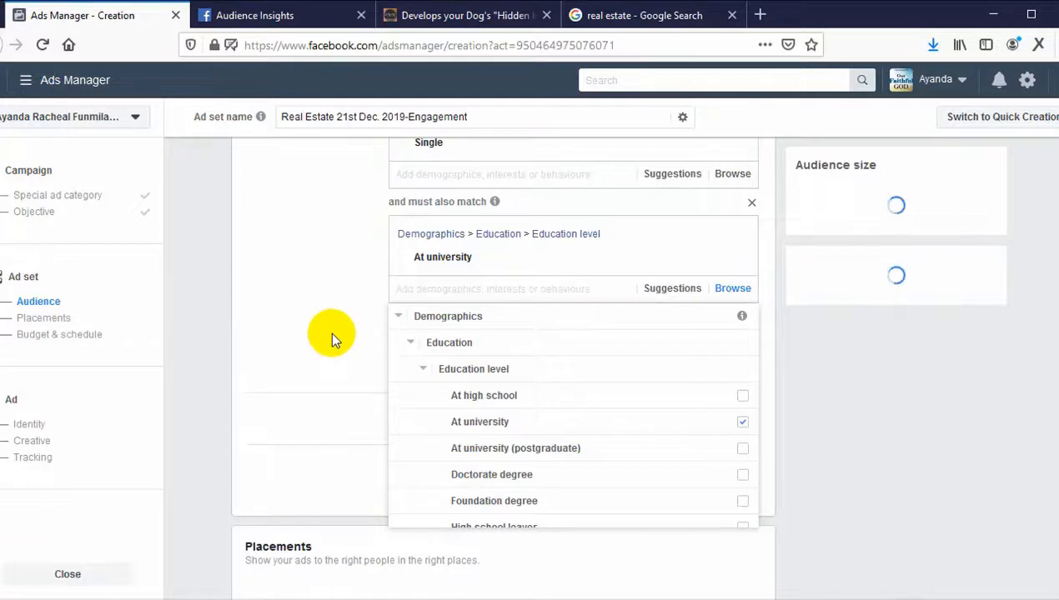
{"action": "left_click", "coordinate": [327, 291]}
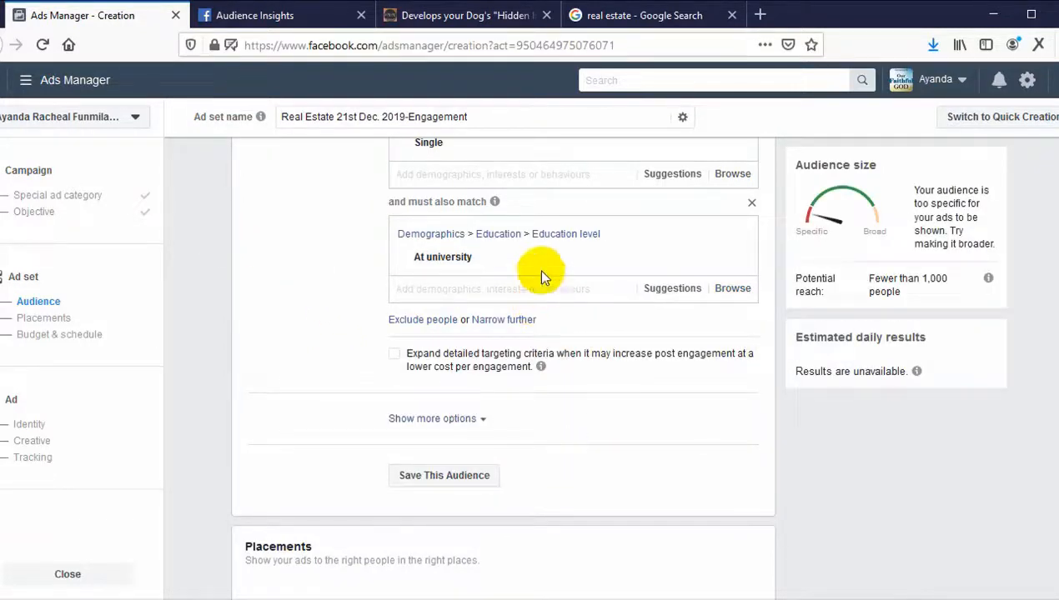
Step: Add the education level "At university (postgraduate)" to the same must-also-match group
{"action": "left_click", "coordinate": [739, 296]}
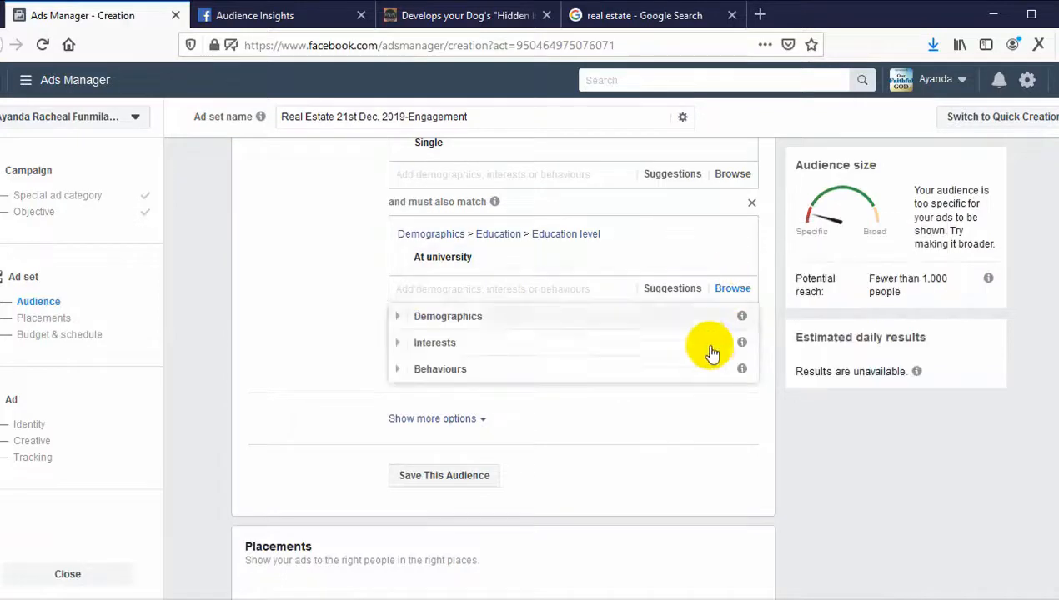
{"action": "left_click", "coordinate": [672, 318]}
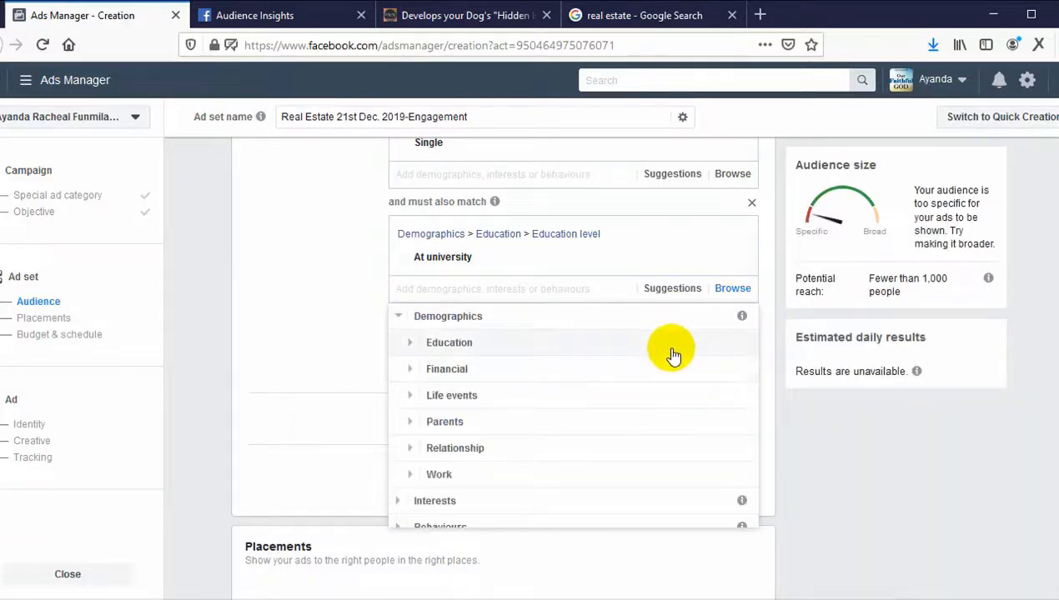
{"action": "left_click", "coordinate": [674, 351]}
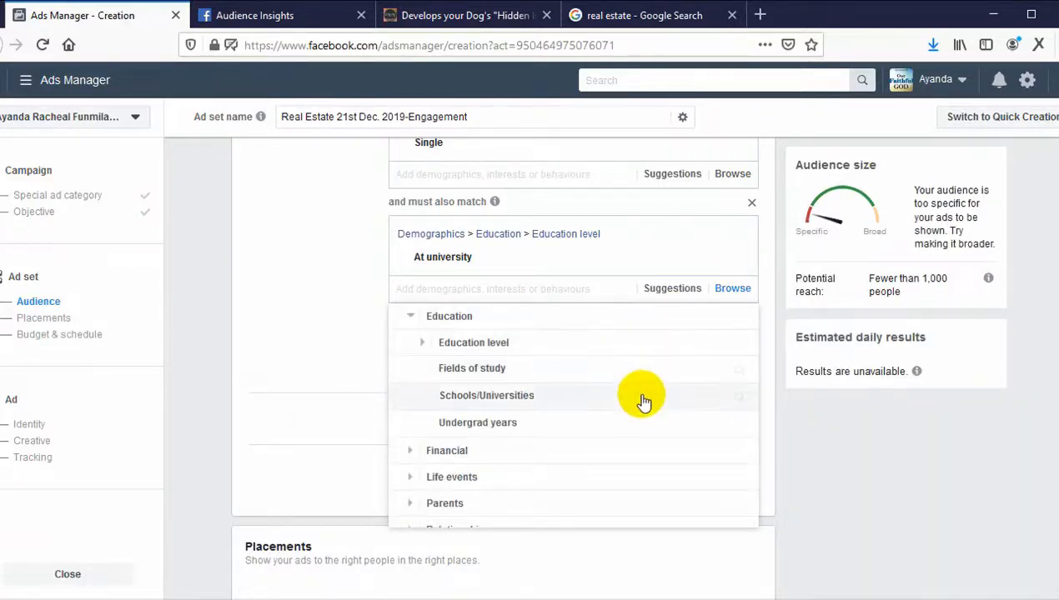
{"action": "left_click", "coordinate": [626, 340]}
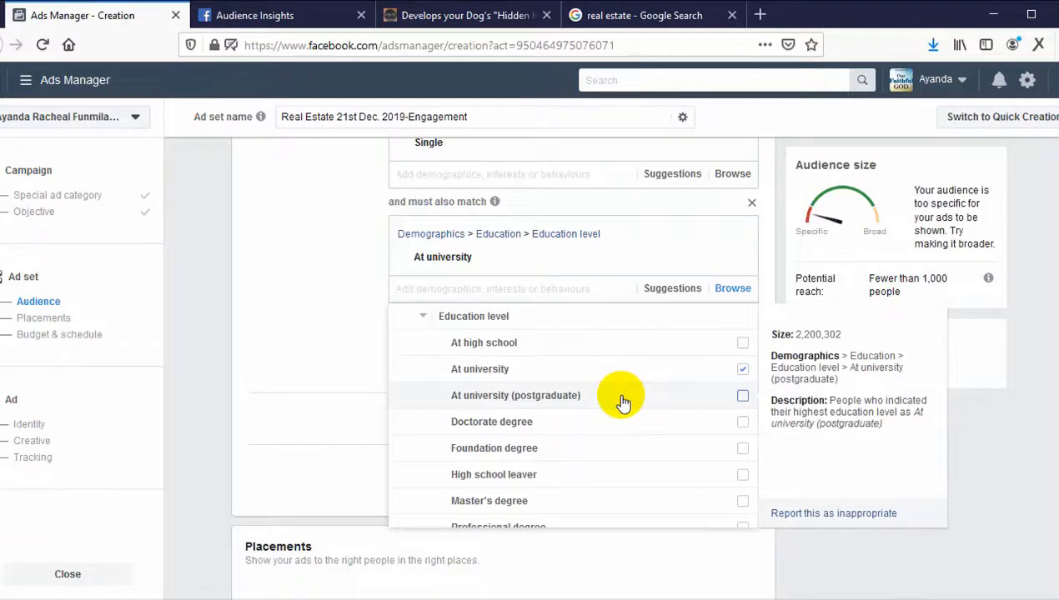
{"action": "left_click", "coordinate": [621, 400]}
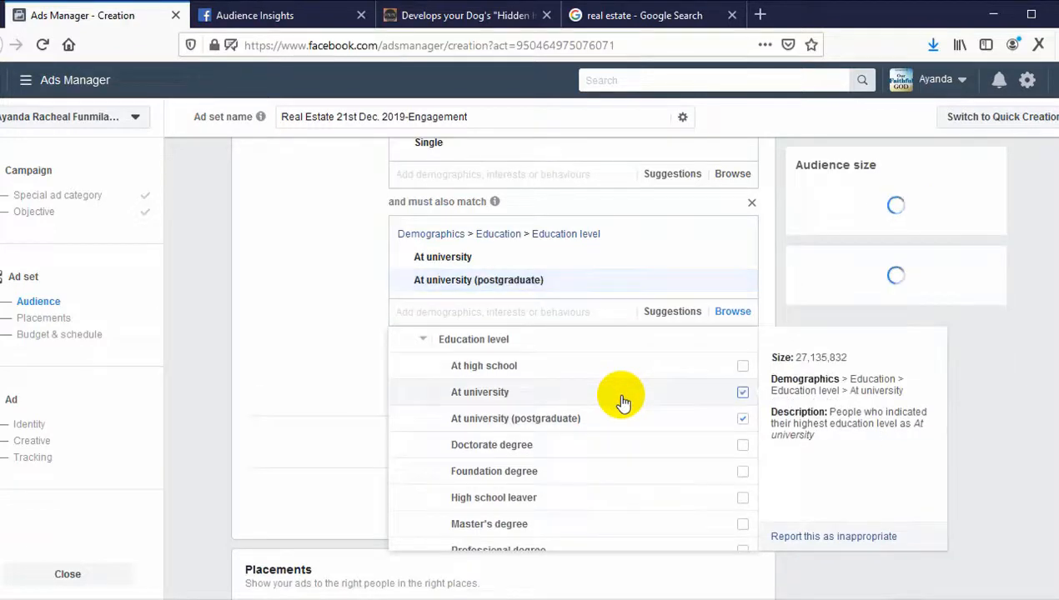
{"action": "left_click", "coordinate": [304, 306]}
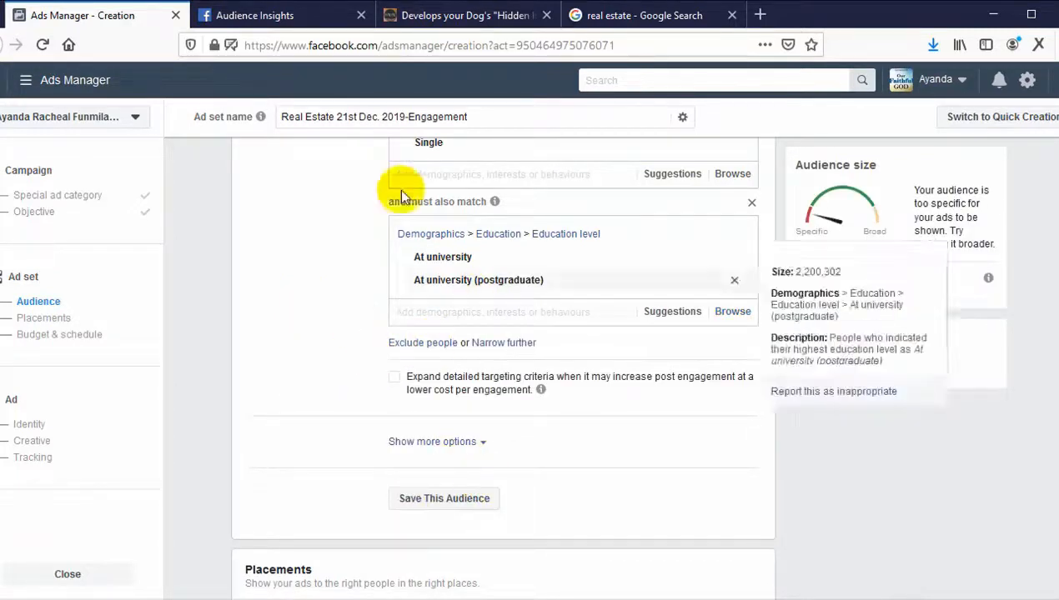
Step: Switch to Audience Insights and examine the job title breakdown of the property-interested audience in Nigeria
{"action": "left_click", "coordinate": [319, 10]}
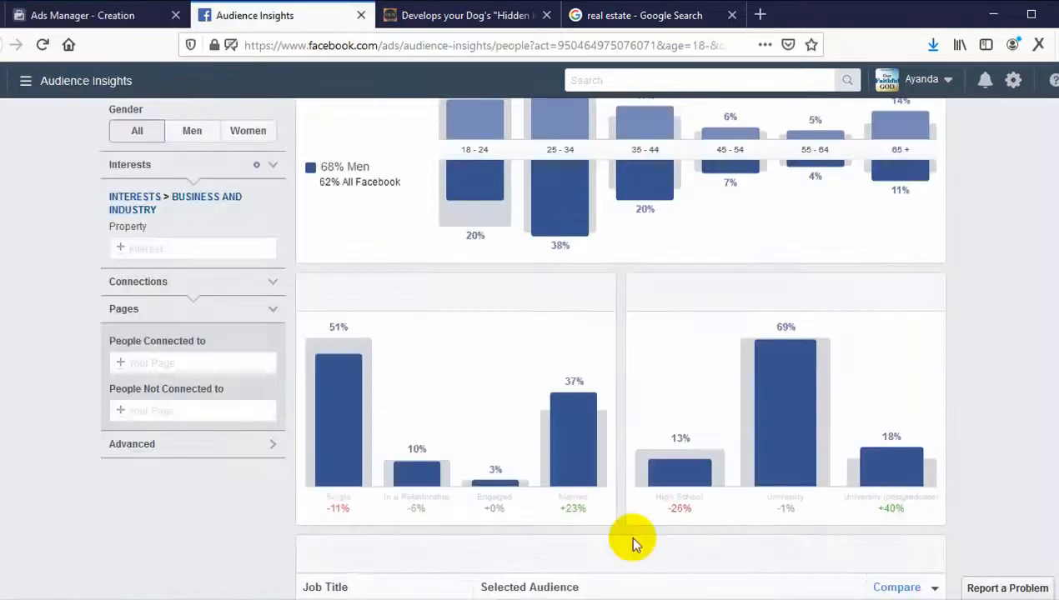
{"action": "scroll", "coordinate": [783, 513], "scroll_direction": "down", "scroll_amount": 4}
{"action": "scroll", "coordinate": [779, 510], "scroll_direction": "down", "scroll_amount": 1}
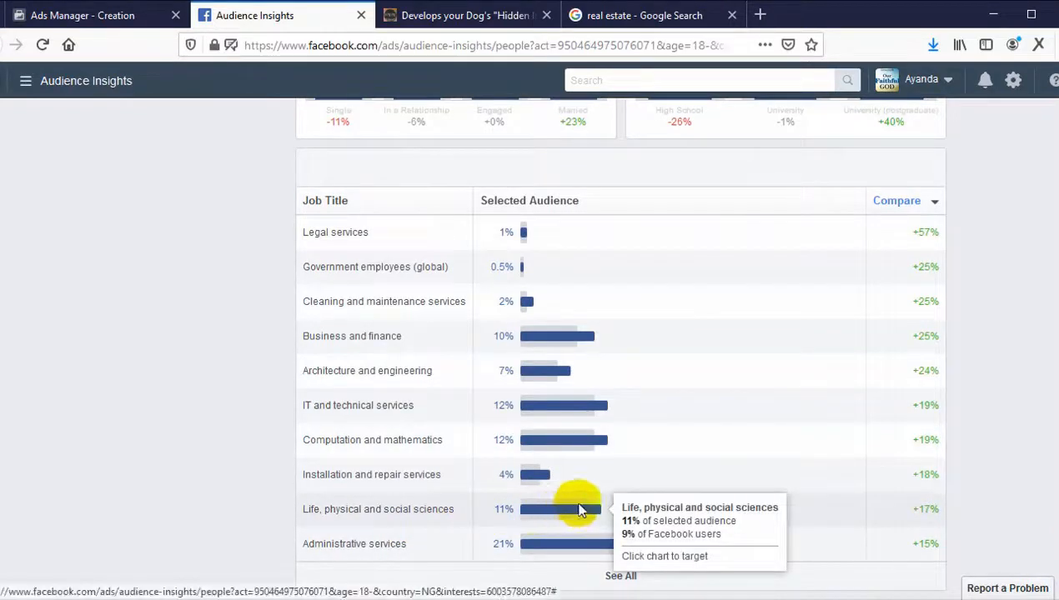
{"action": "scroll", "coordinate": [583, 526], "scroll_direction": "down", "scroll_amount": 1}
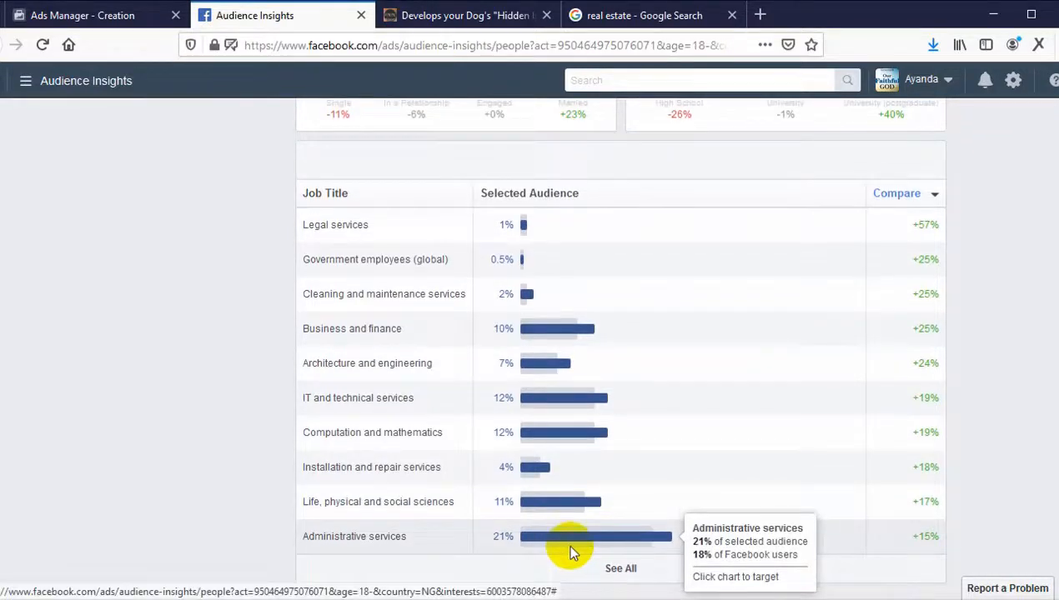
{"action": "scroll", "coordinate": [571, 534], "scroll_direction": "up", "scroll_amount": 1}
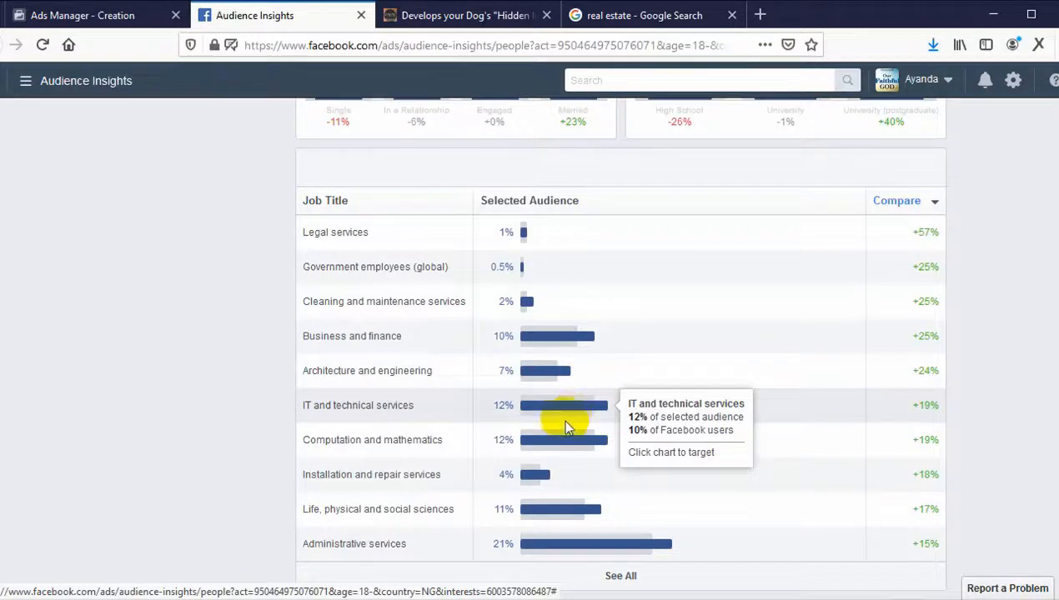
{"action": "scroll", "coordinate": [589, 568], "scroll_direction": "up", "scroll_amount": 6}
{"action": "scroll", "coordinate": [587, 561], "scroll_direction": "up", "scroll_amount": 2}
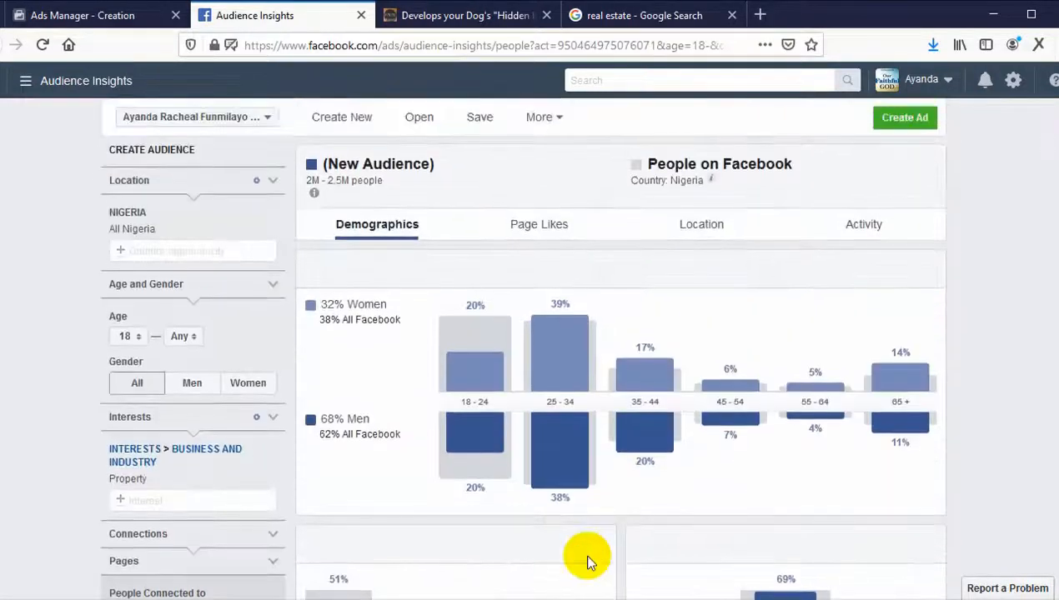
{"action": "scroll", "coordinate": [586, 558], "scroll_direction": "down", "scroll_amount": 8}
{"action": "scroll", "coordinate": [534, 472], "scroll_direction": "down", "scroll_amount": 2}
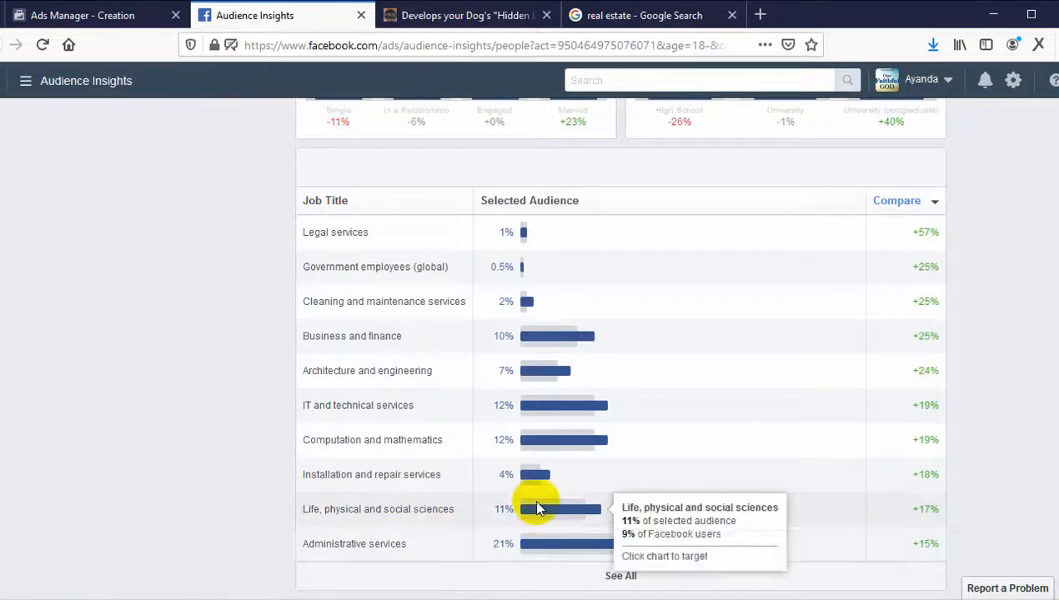
{"action": "scroll", "coordinate": [538, 504], "scroll_direction": "up", "scroll_amount": 1}
{"action": "scroll", "coordinate": [539, 497], "scroll_direction": "down", "scroll_amount": 1}
Step: Switch to the Ads Manager ad set and narrow the detailed targeting further with another must-also-match group
{"action": "left_click", "coordinate": [130, 10]}
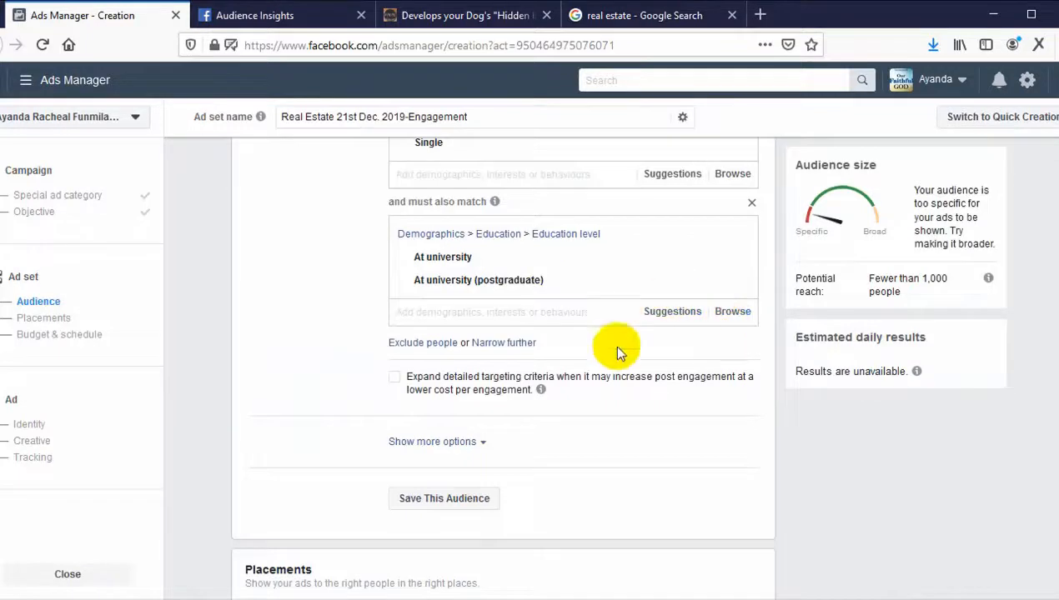
{"action": "left_click", "coordinate": [504, 343]}
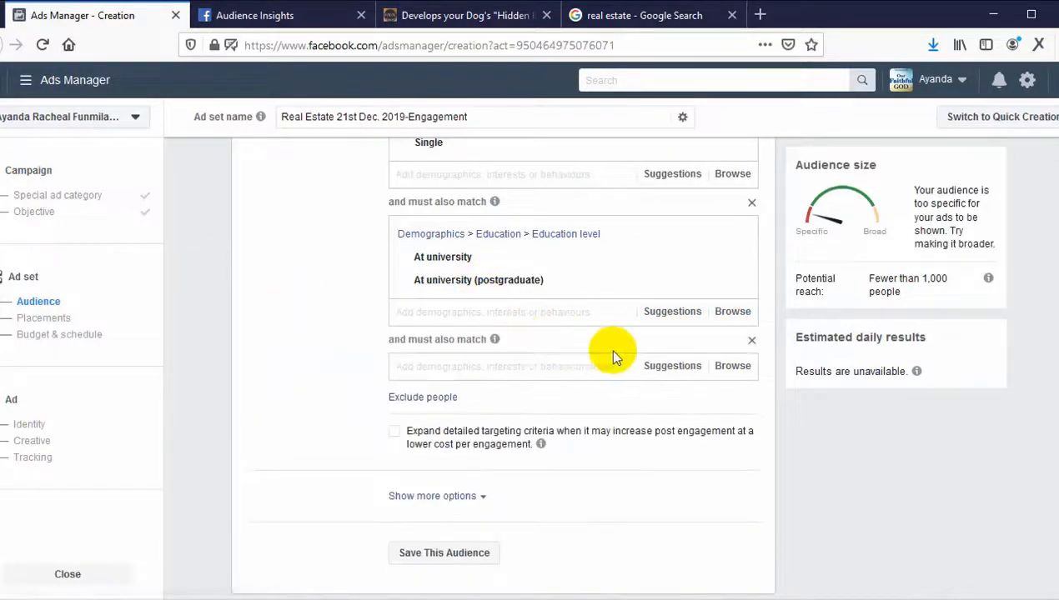
{"action": "left_click", "coordinate": [726, 365]}
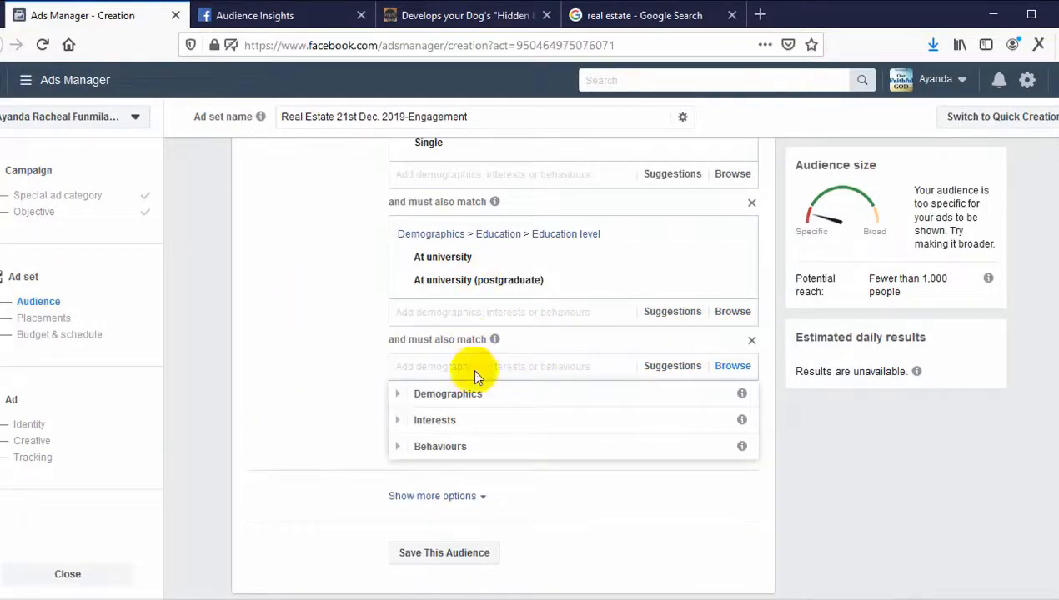
{"action": "left_click", "coordinate": [467, 394]}
{"action": "scroll", "coordinate": [572, 441], "scroll_direction": "down", "scroll_amount": 1}
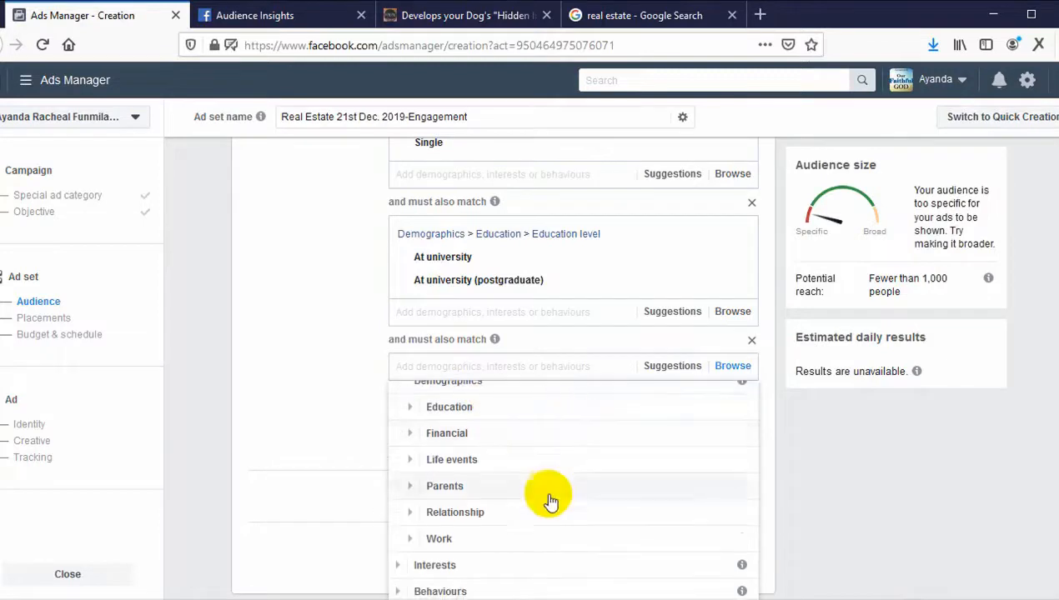
{"action": "left_click", "coordinate": [513, 538]}
{"action": "scroll", "coordinate": [512, 479], "scroll_direction": "down", "scroll_amount": 3}
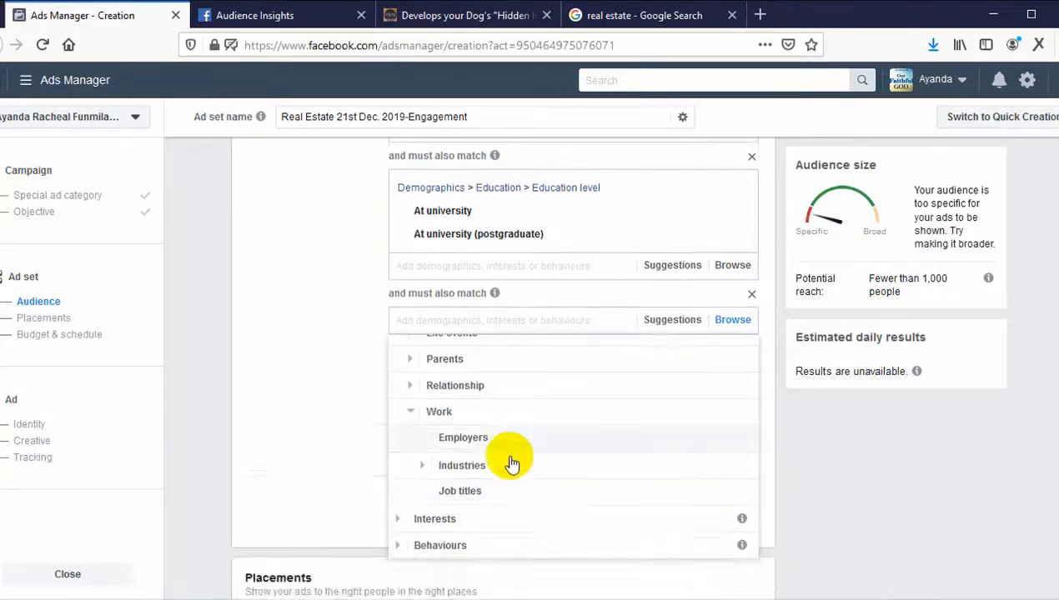
{"action": "left_click", "coordinate": [509, 404]}
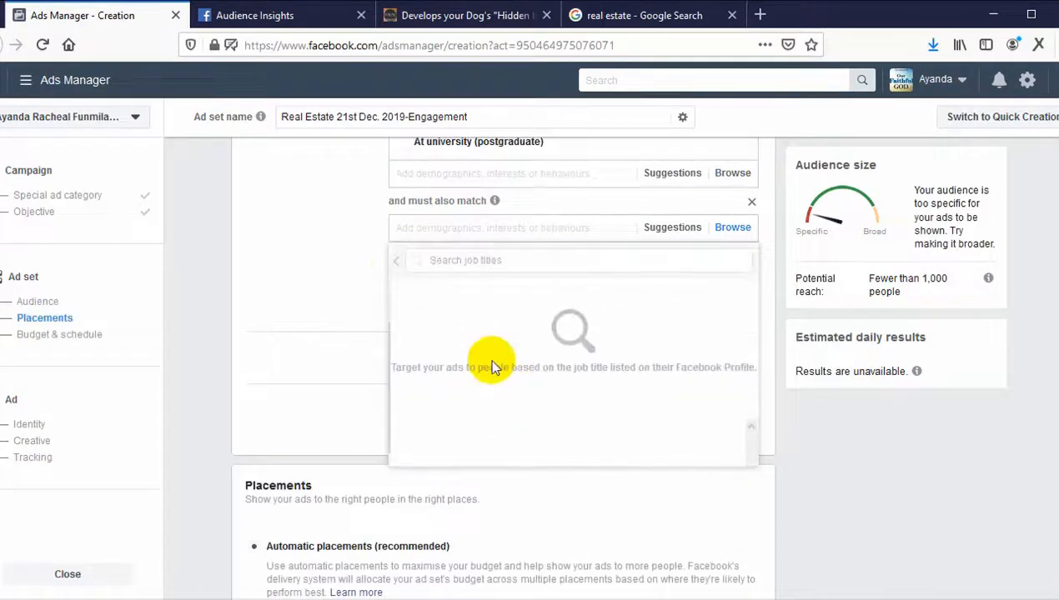
{"action": "left_click", "coordinate": [396, 266]}
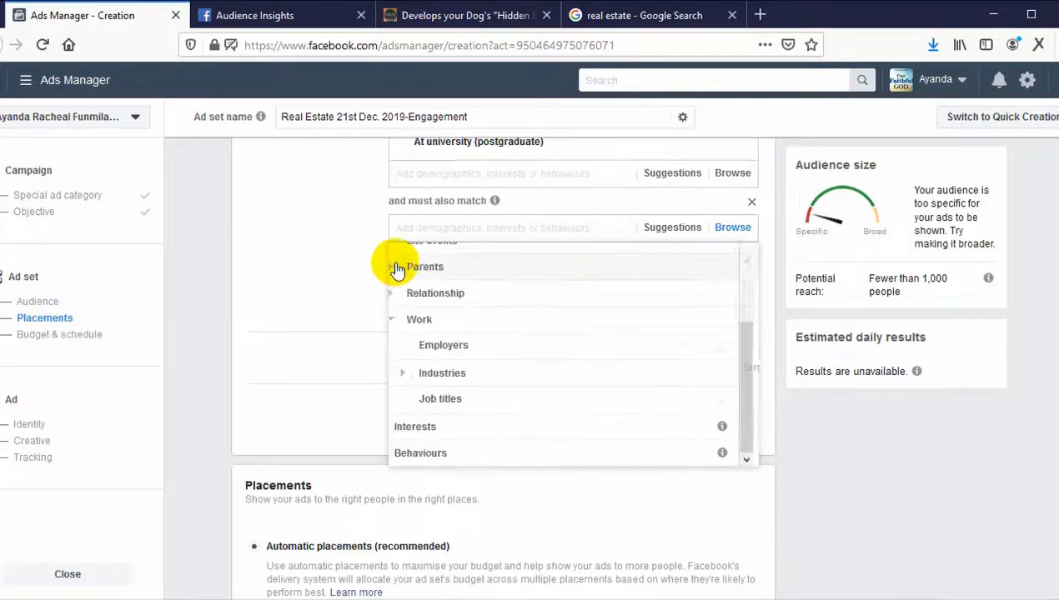
Step: Search for "admin" in the empty must-also-match group and add the Administrative services industry from Demographics
{"action": "left_click", "coordinate": [464, 221]}
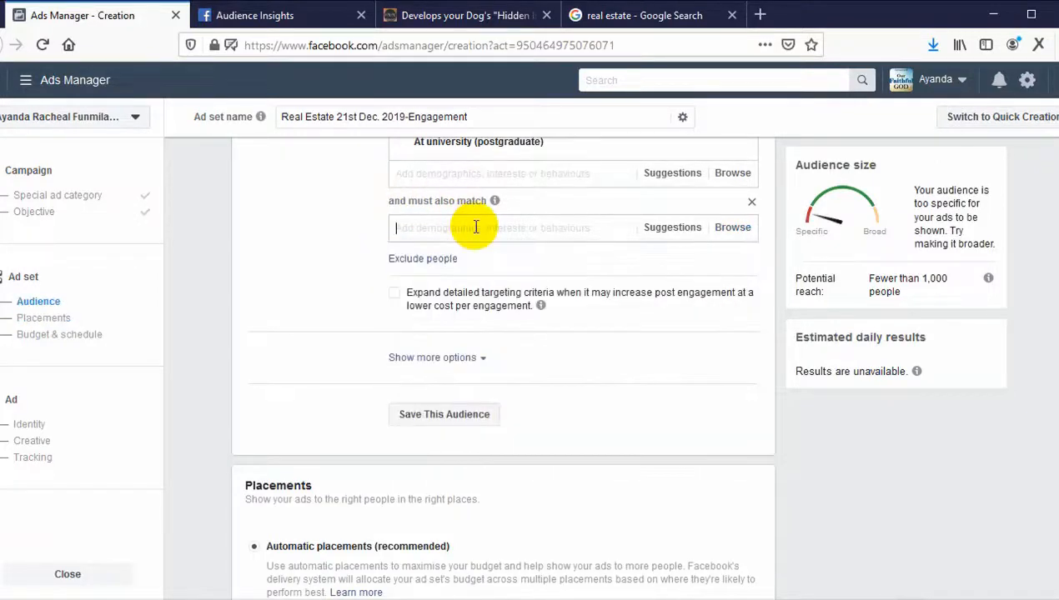
{"action": "type", "text": "admin"}
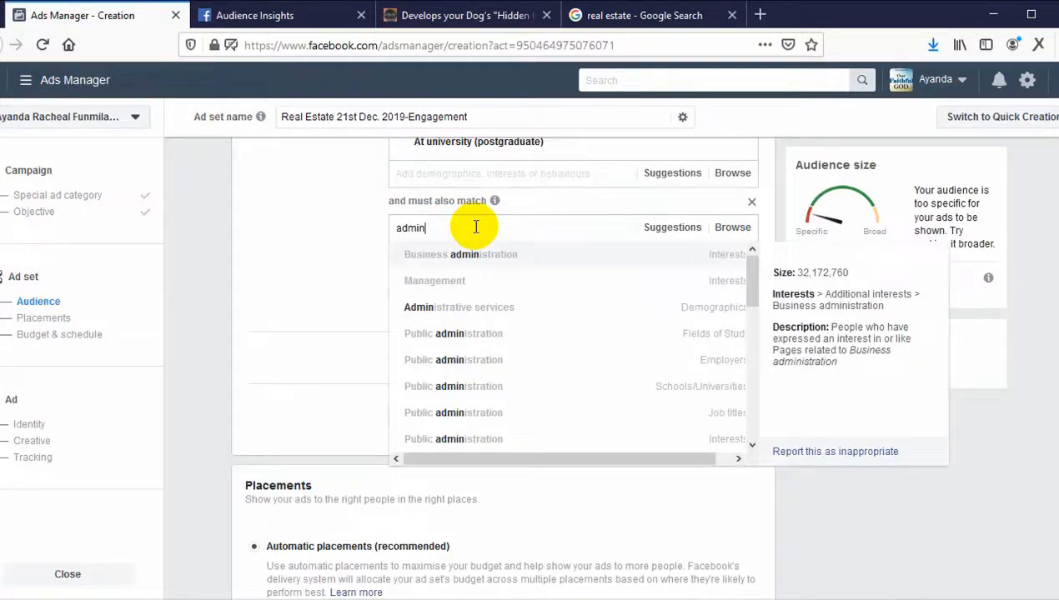
{"action": "left_click", "coordinate": [499, 311]}
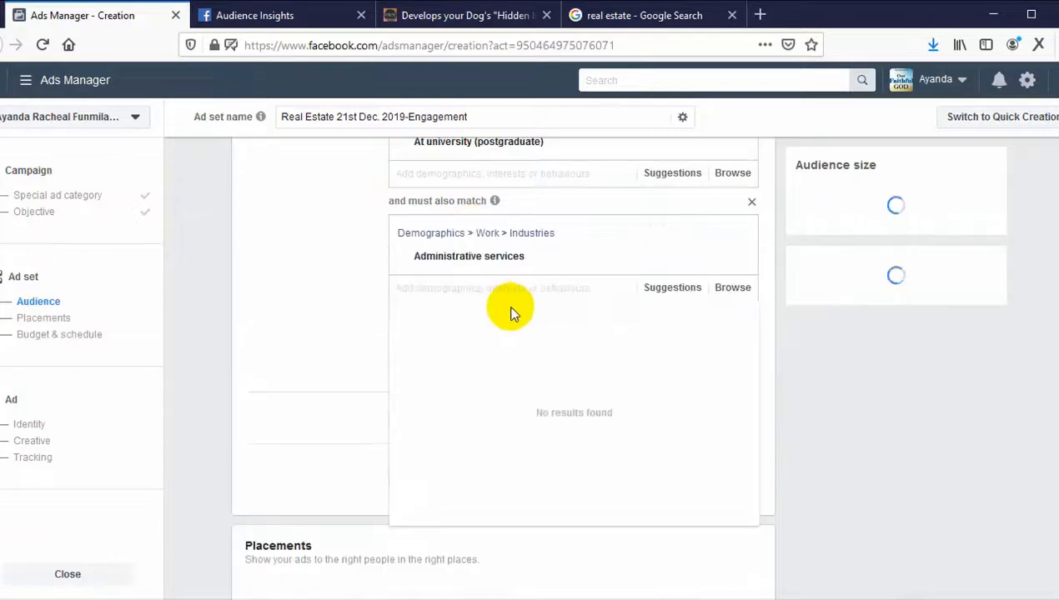
{"action": "left_click", "coordinate": [330, 254]}
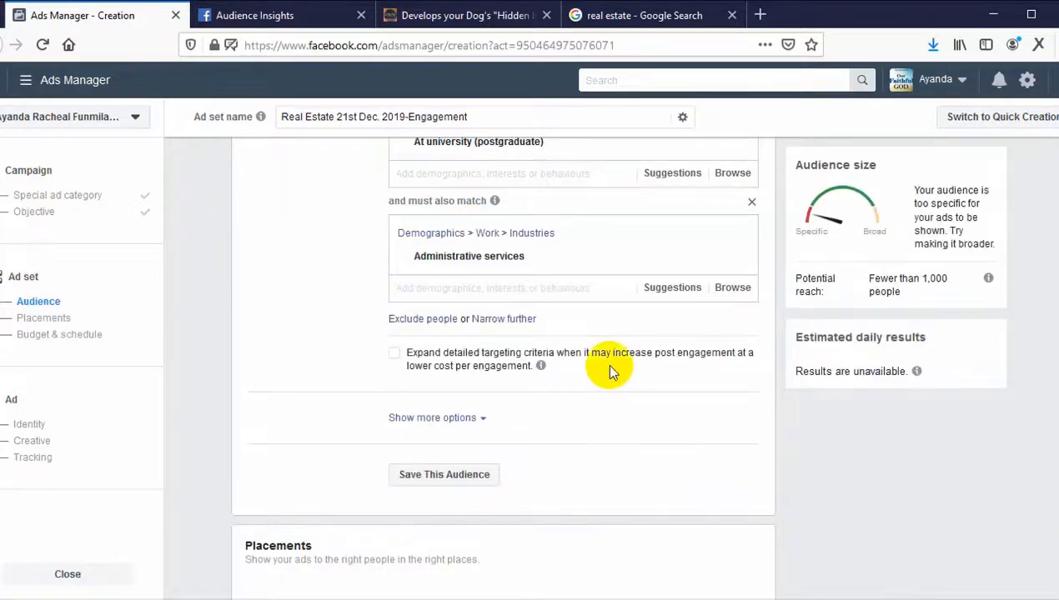
Step: Switch to Audience Insights and examine the page likes of the property-interested audience, including top categories and page affinity
{"action": "left_click", "coordinate": [300, 21]}
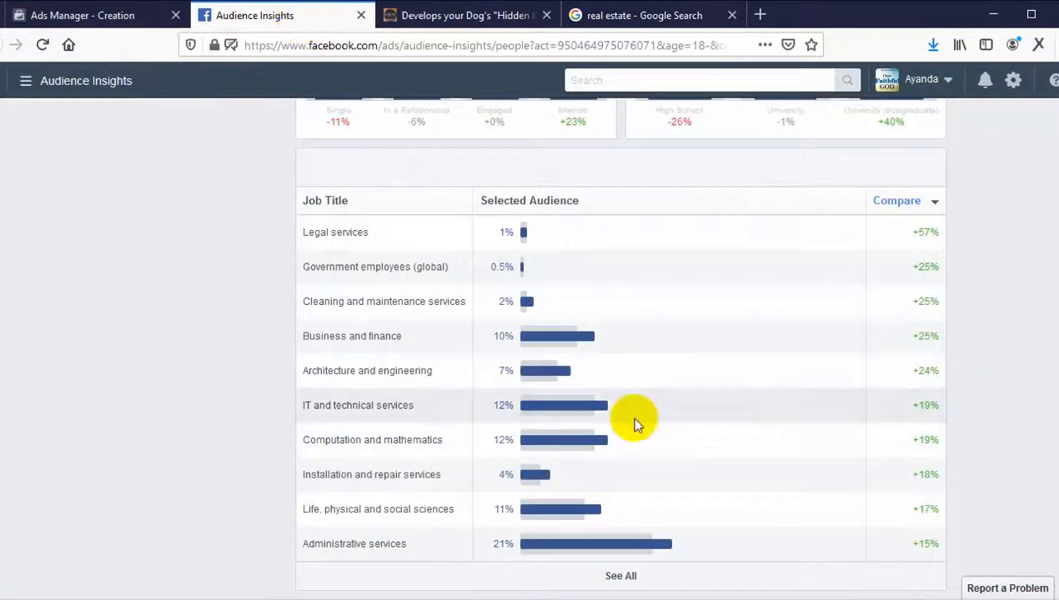
{"action": "scroll", "coordinate": [633, 423], "scroll_direction": "up", "scroll_amount": 15}
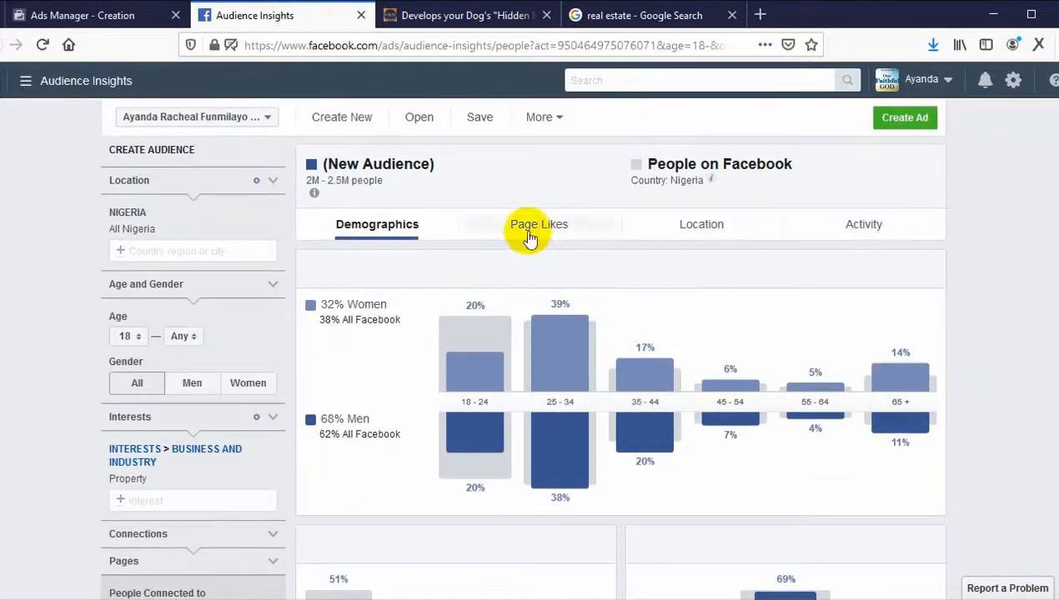
{"action": "left_click", "coordinate": [534, 240]}
{"action": "scroll", "coordinate": [417, 226], "scroll_direction": "down", "scroll_amount": 2}
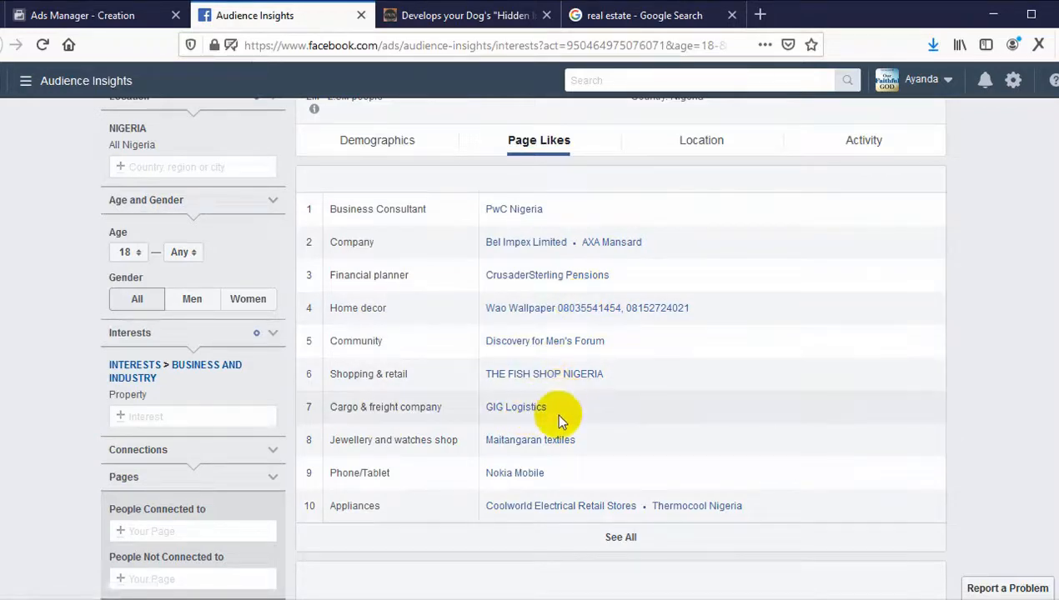
{"action": "scroll", "coordinate": [575, 417], "scroll_direction": "down", "scroll_amount": 2}
{"action": "scroll", "coordinate": [734, 429], "scroll_direction": "down", "scroll_amount": 2}
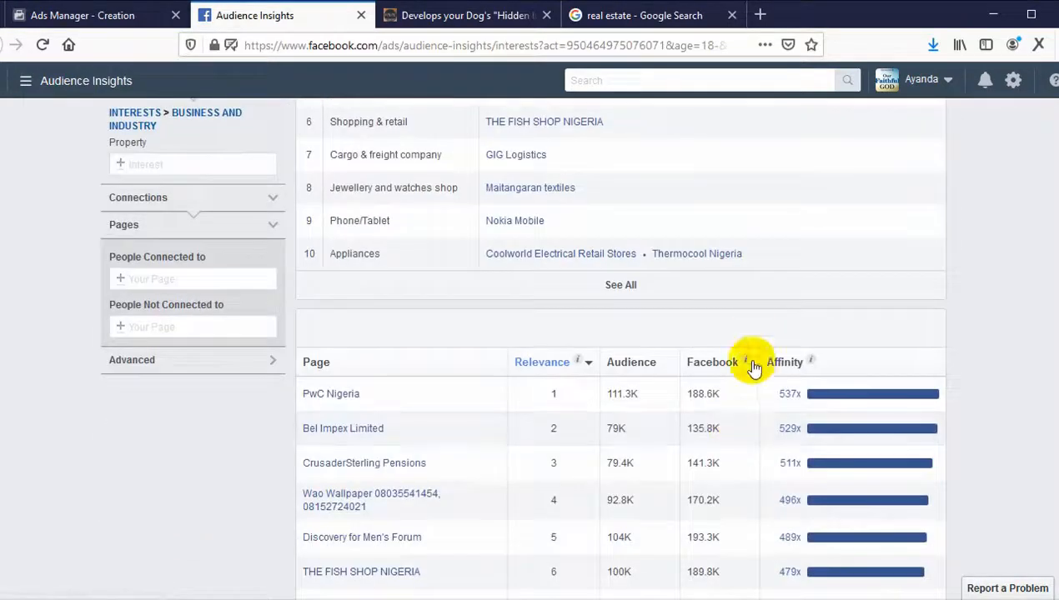
{"action": "scroll", "coordinate": [625, 392], "scroll_direction": "up", "scroll_amount": 4}
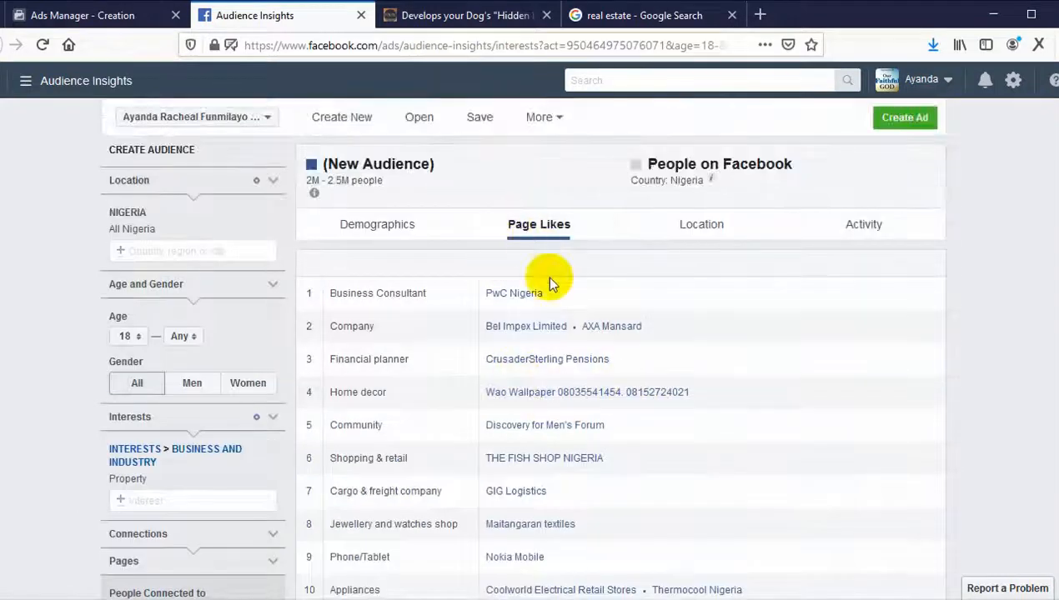
{"action": "scroll", "coordinate": [539, 361], "scroll_direction": "down", "scroll_amount": 3}
{"action": "scroll", "coordinate": [539, 361], "scroll_direction": "down", "scroll_amount": 3}
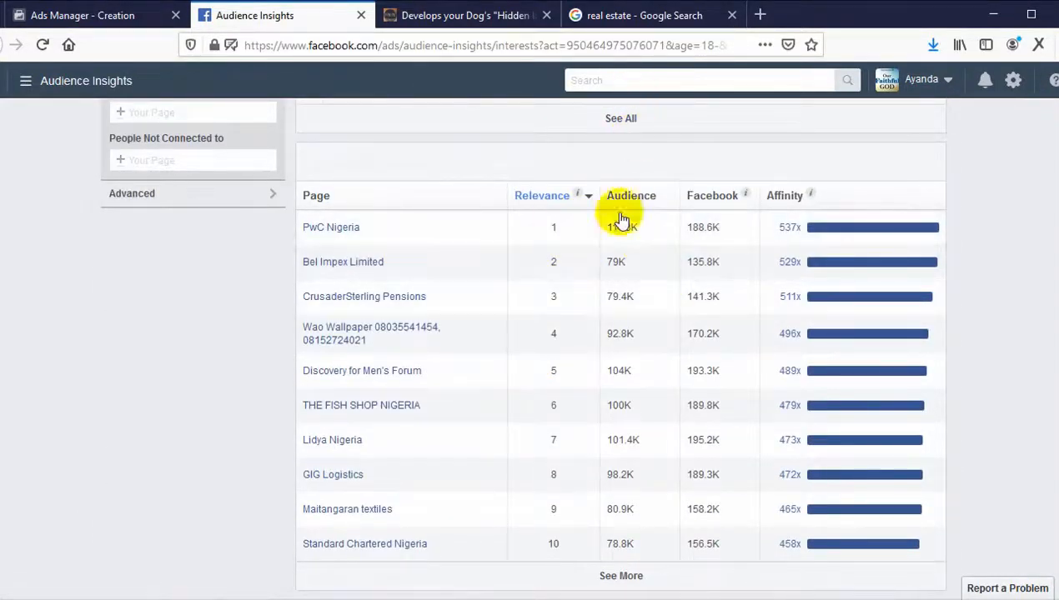
{"action": "scroll", "coordinate": [756, 366], "scroll_direction": "up", "scroll_amount": 6}
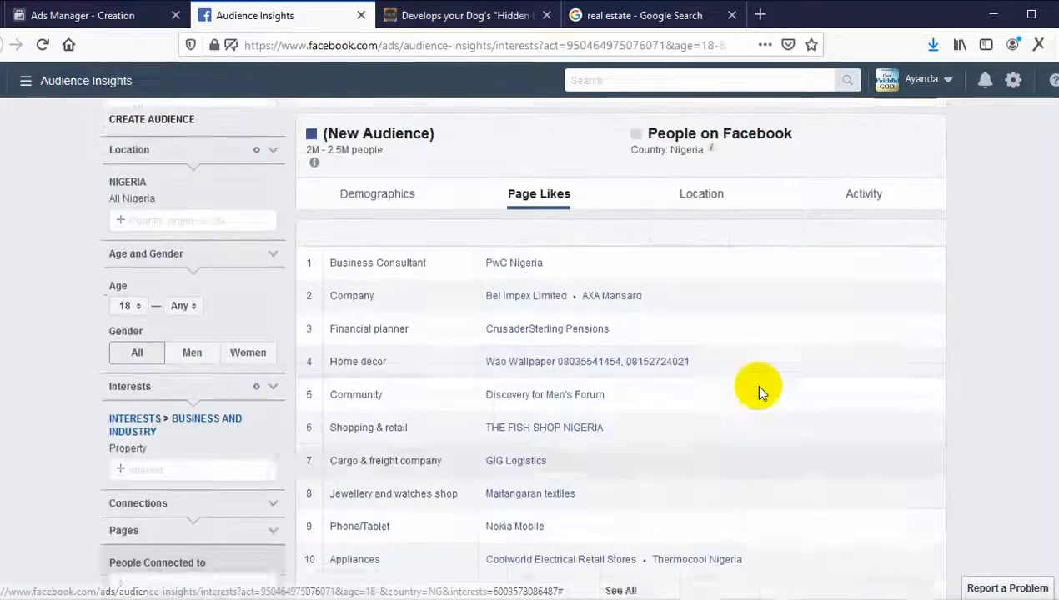
Step: Examine the audience's top towns and cities and its activity, including pages liked, comments, posts liked and ads clicked
{"action": "left_click", "coordinate": [706, 230]}
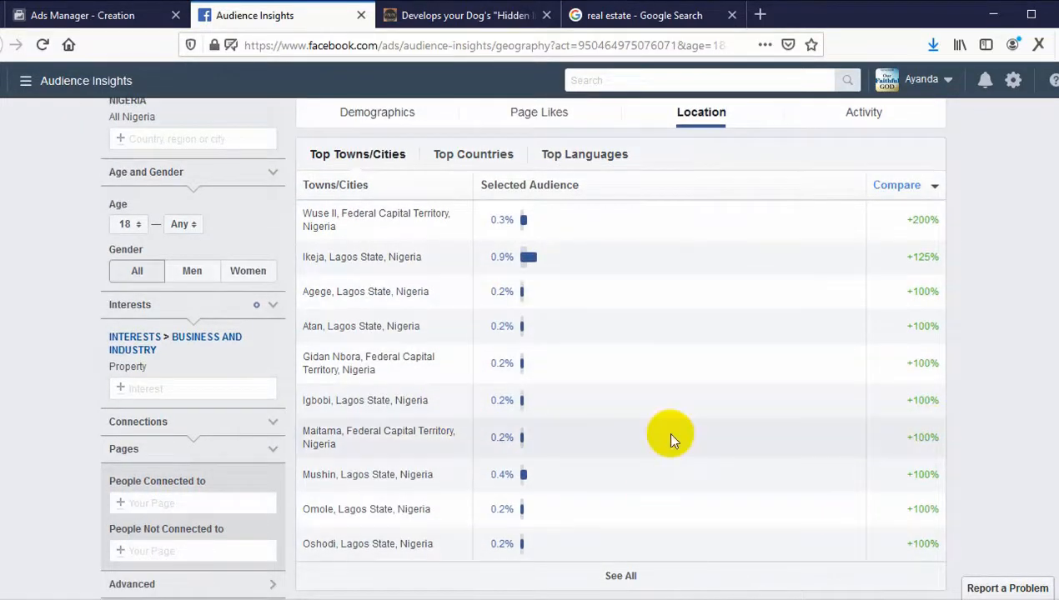
{"action": "scroll", "coordinate": [671, 439], "scroll_direction": "up", "scroll_amount": 2}
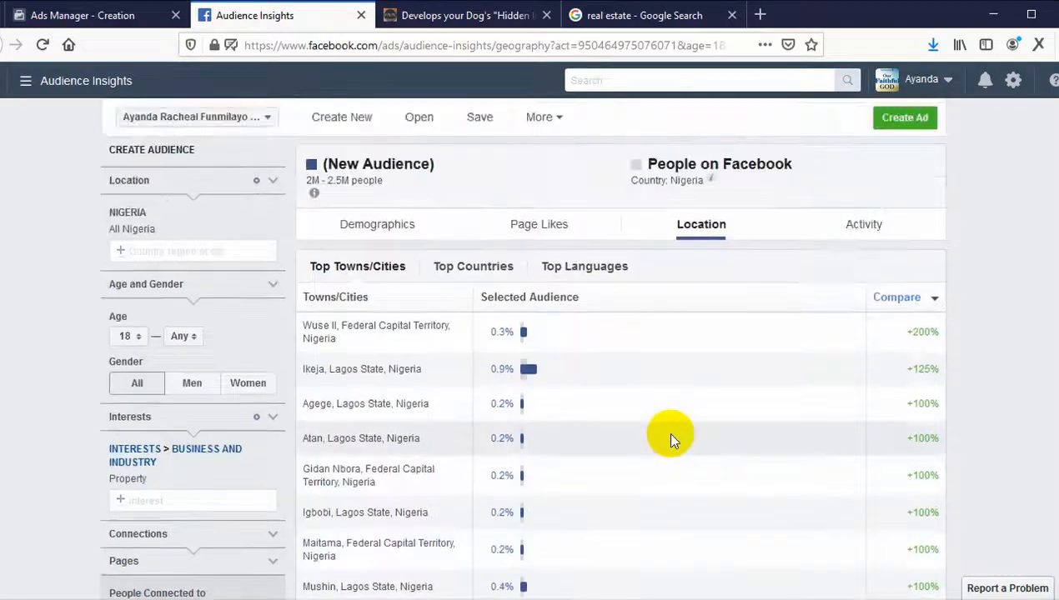
{"action": "left_click", "coordinate": [872, 227]}
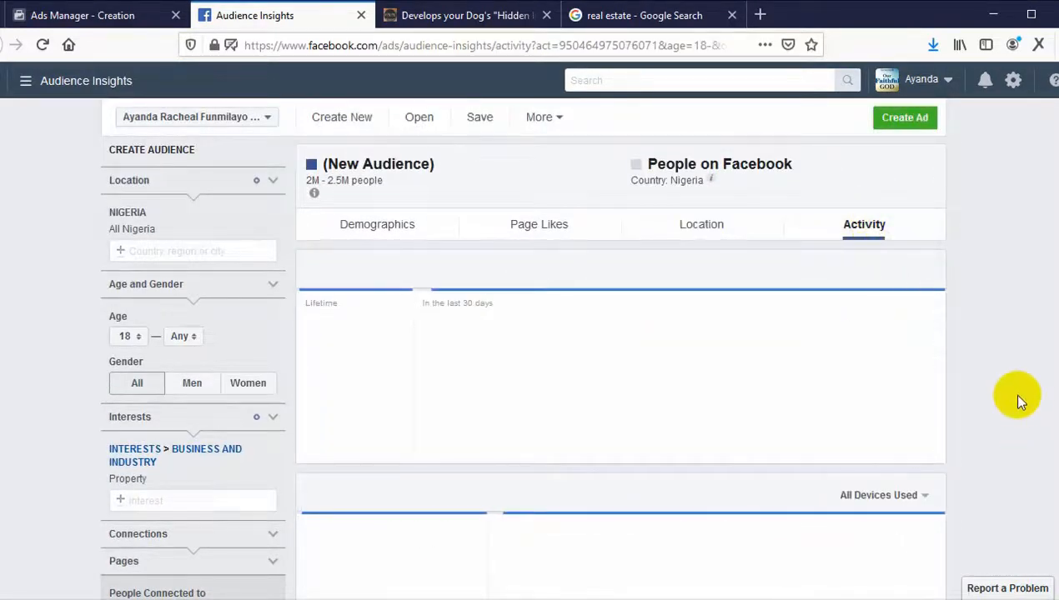
{"action": "scroll", "coordinate": [707, 278], "scroll_direction": "down", "scroll_amount": 3}
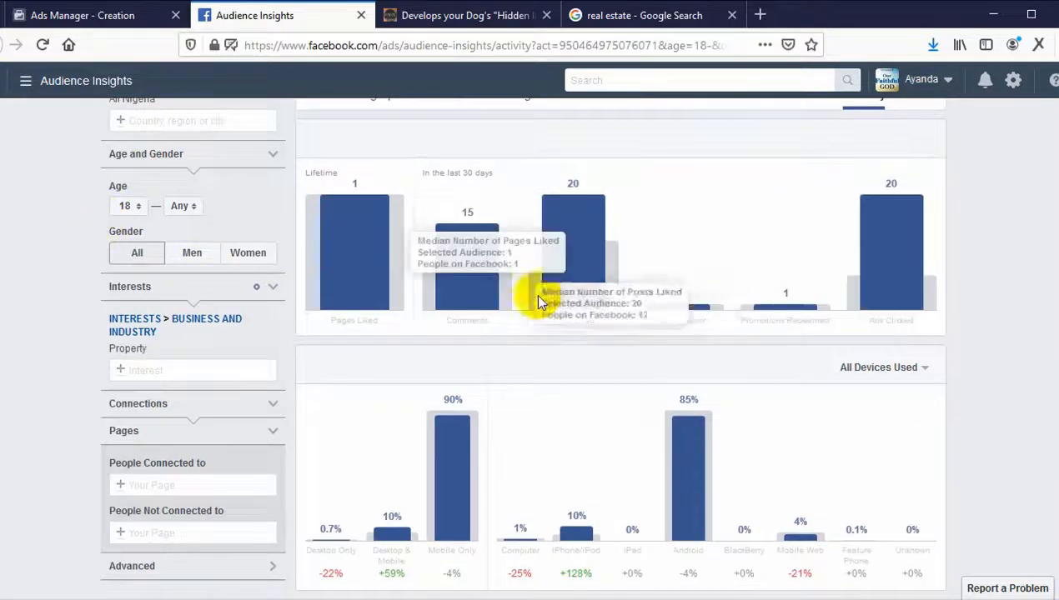
{"action": "mouse_move", "coordinate": [370, 278]}
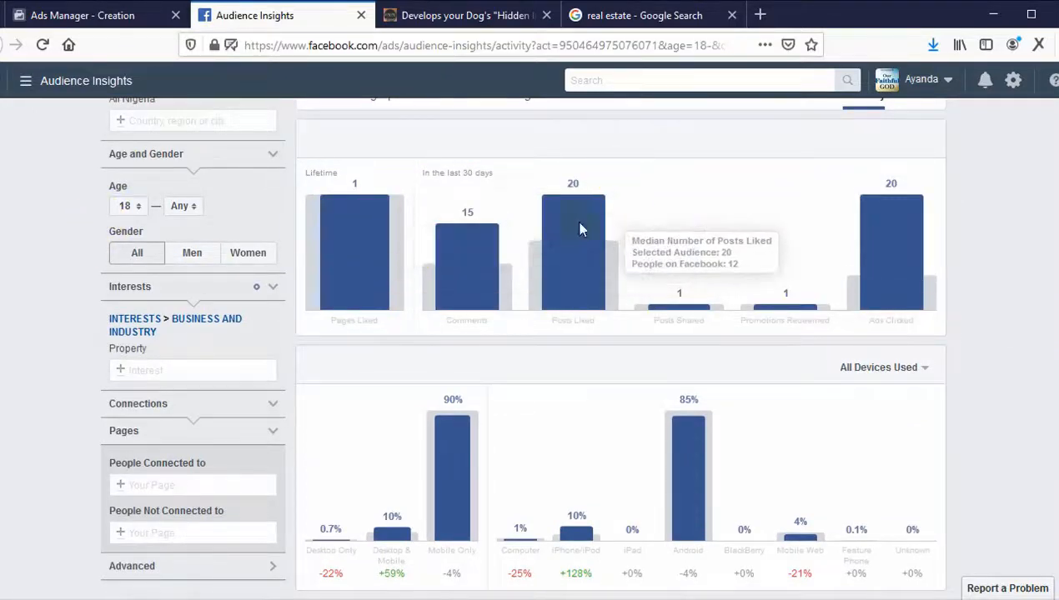
{"action": "mouse_move", "coordinate": [486, 261]}
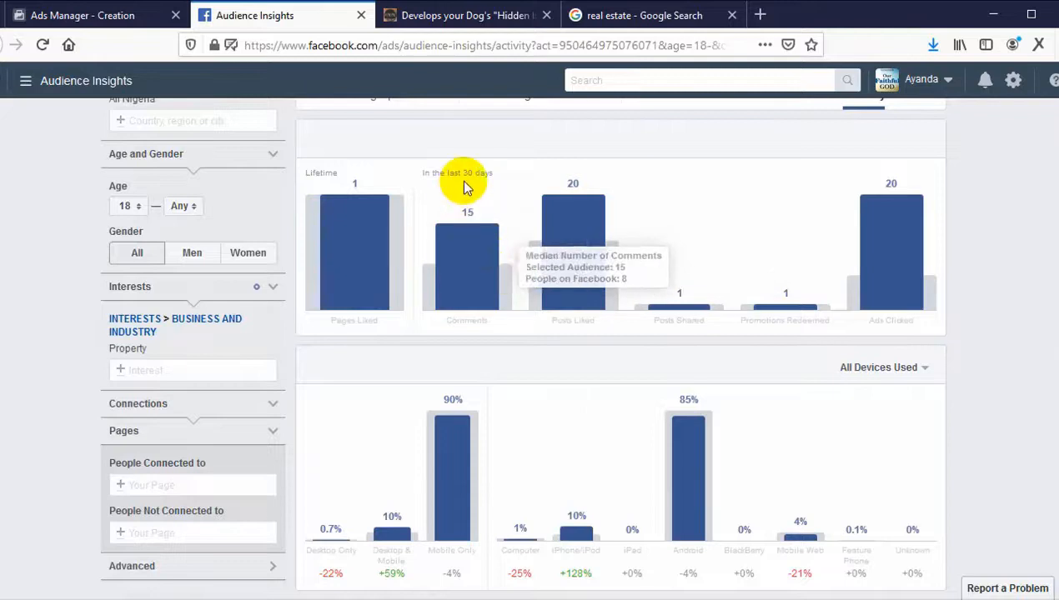
{"action": "mouse_move", "coordinate": [584, 279]}
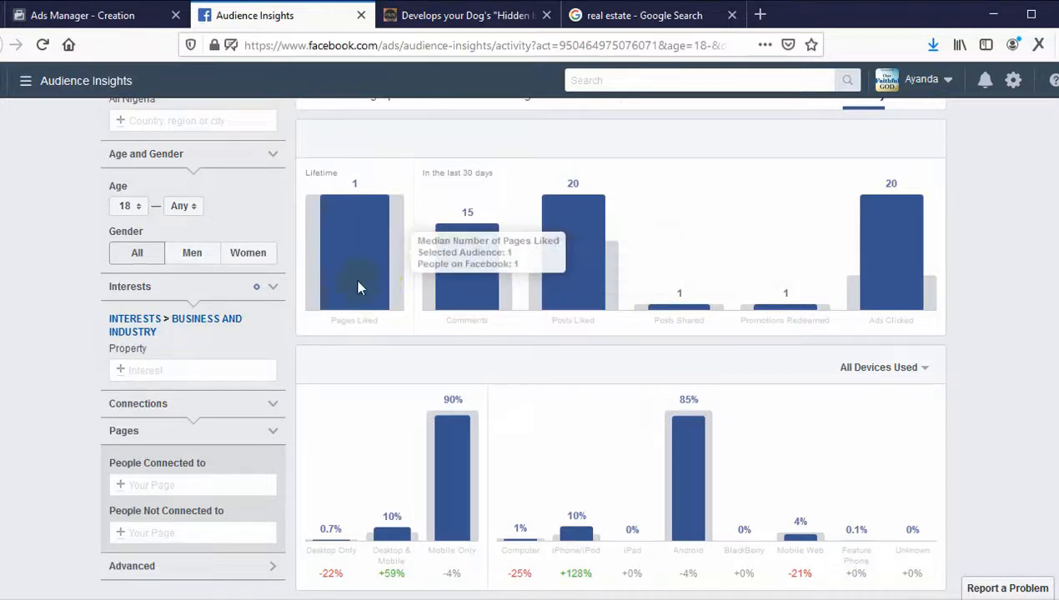
{"action": "mouse_move", "coordinate": [458, 295]}
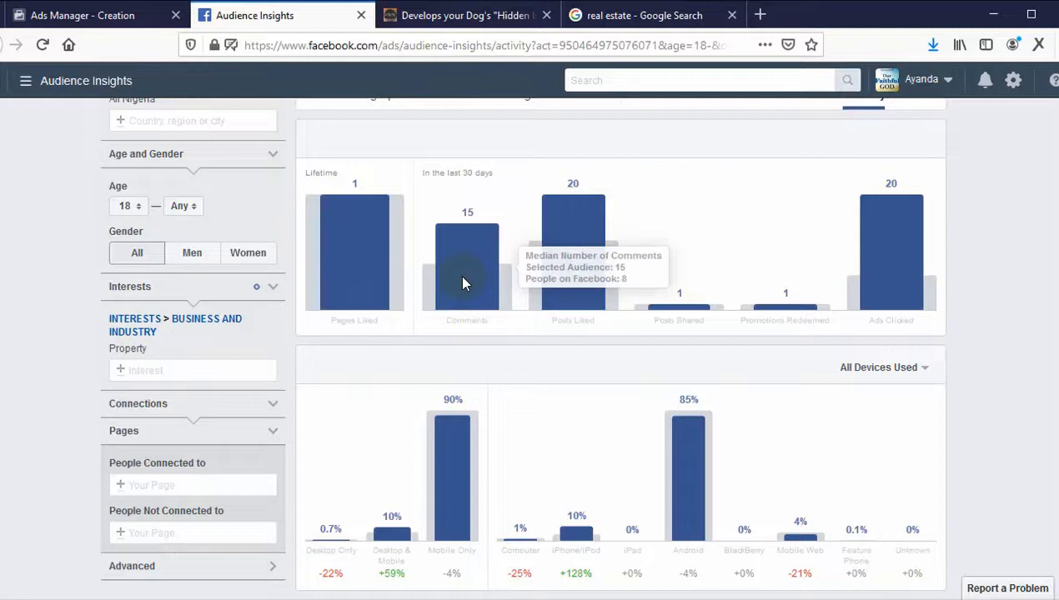
{"action": "mouse_move", "coordinate": [892, 265]}
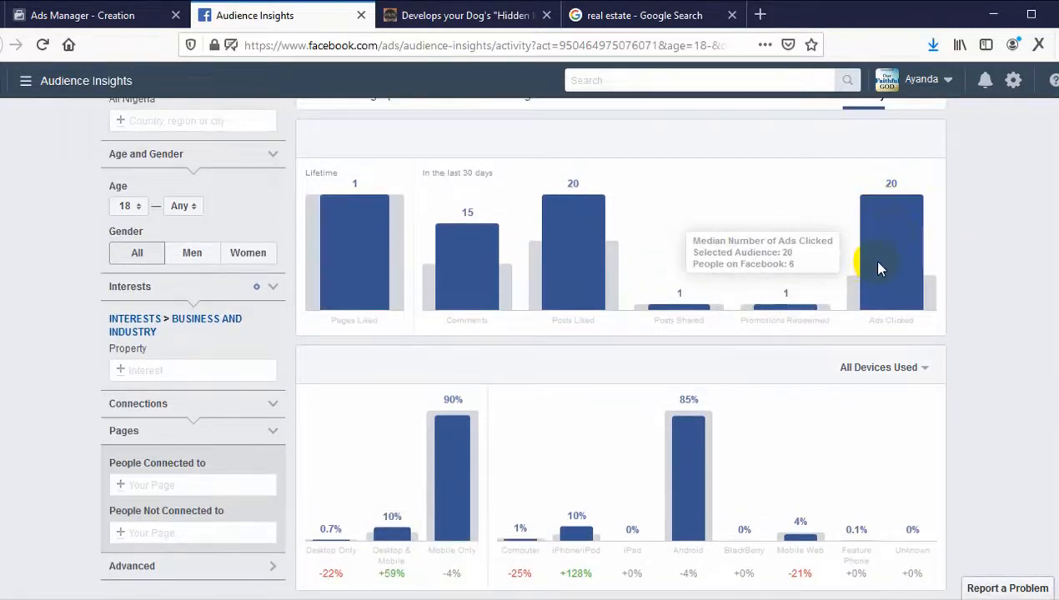
Step: Switch to the Ads Manager ad set and add a must-also-match group below the Administrative services targeting
{"action": "left_click", "coordinate": [50, 17]}
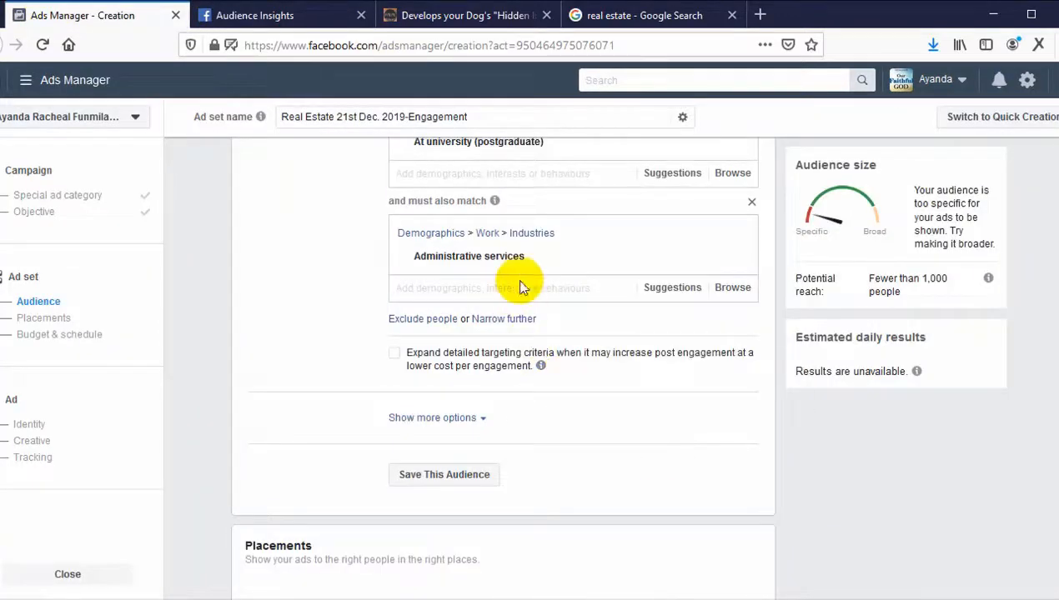
{"action": "left_click", "coordinate": [501, 320]}
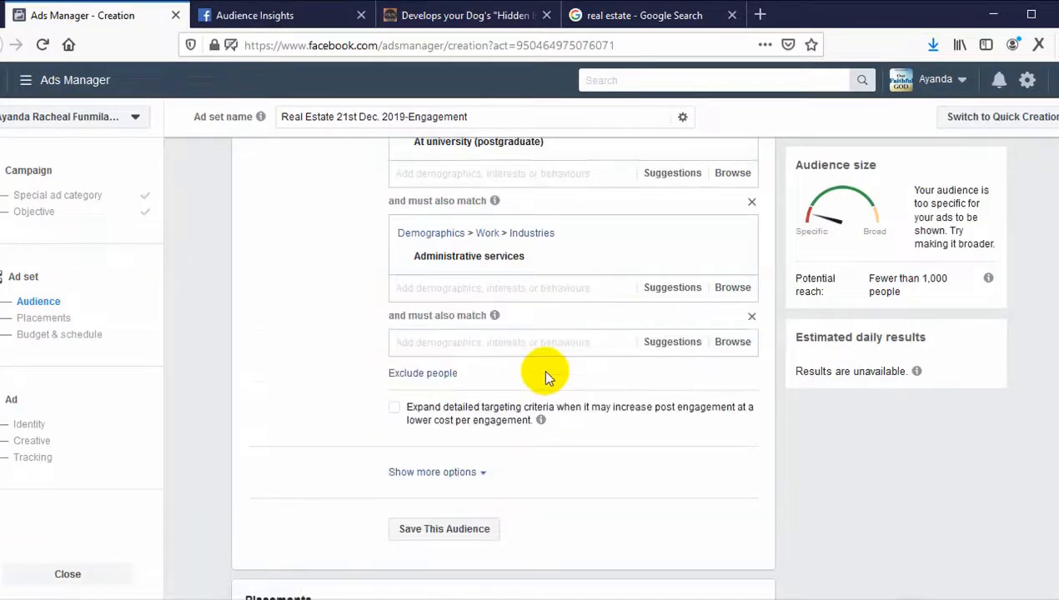
{"action": "scroll", "coordinate": [533, 350], "scroll_direction": "down", "scroll_amount": 3}
{"action": "scroll", "coordinate": [651, 241], "scroll_direction": "up", "scroll_amount": 2}
Step: Add the Engaged shoppers purchase behaviour from Behaviours to the empty must-also-match group
{"action": "left_click", "coordinate": [722, 271]}
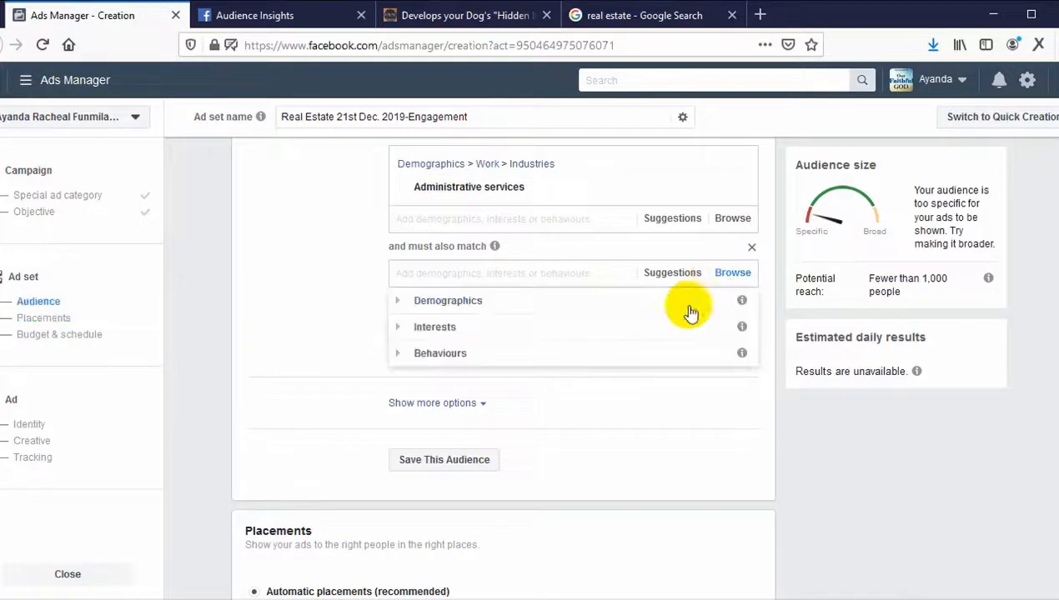
{"action": "left_click", "coordinate": [504, 354]}
{"action": "scroll", "coordinate": [561, 397], "scroll_direction": "down", "scroll_amount": 2}
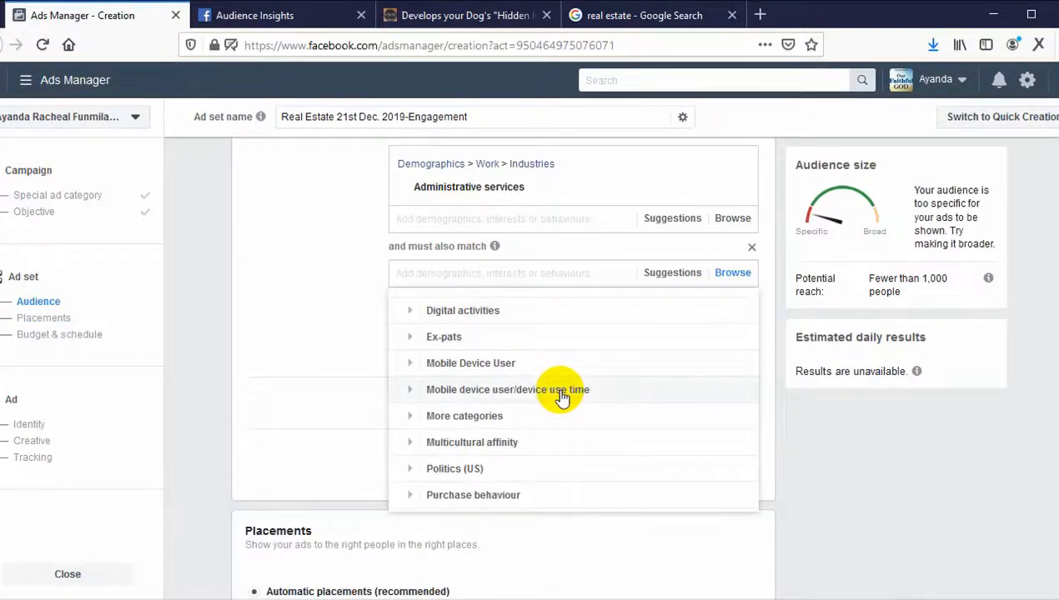
{"action": "scroll", "coordinate": [562, 397], "scroll_direction": "down", "scroll_amount": 2}
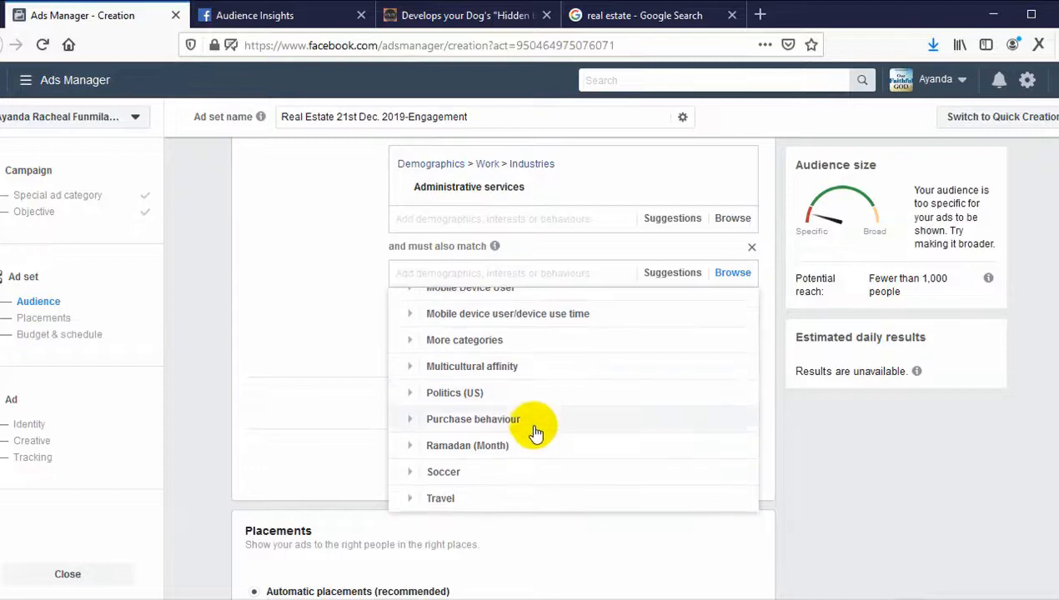
{"action": "scroll", "coordinate": [534, 425], "scroll_direction": "up", "scroll_amount": 5}
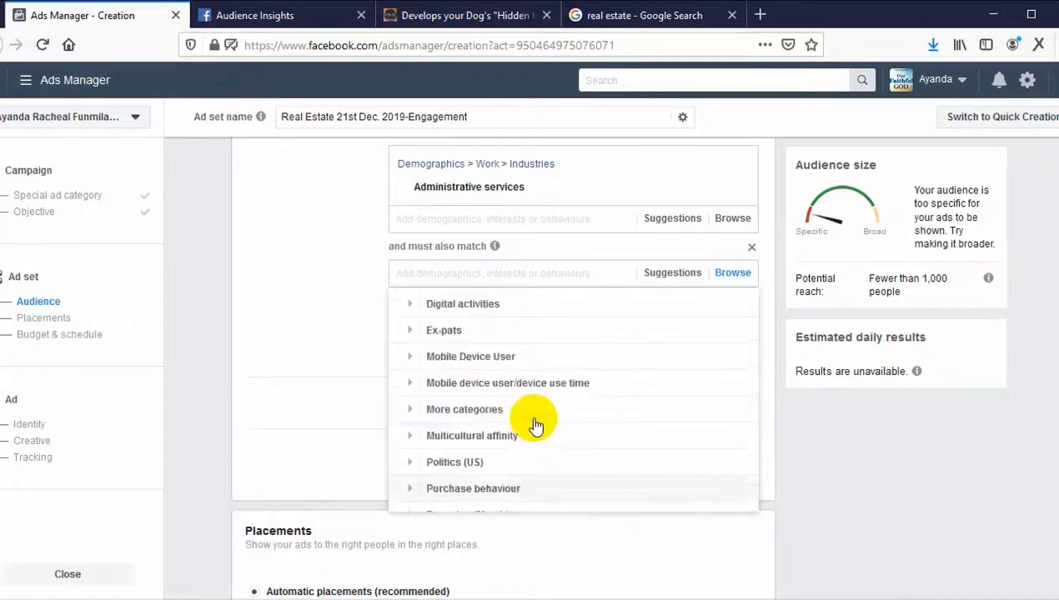
{"action": "scroll", "coordinate": [534, 426], "scroll_direction": "down", "scroll_amount": 5}
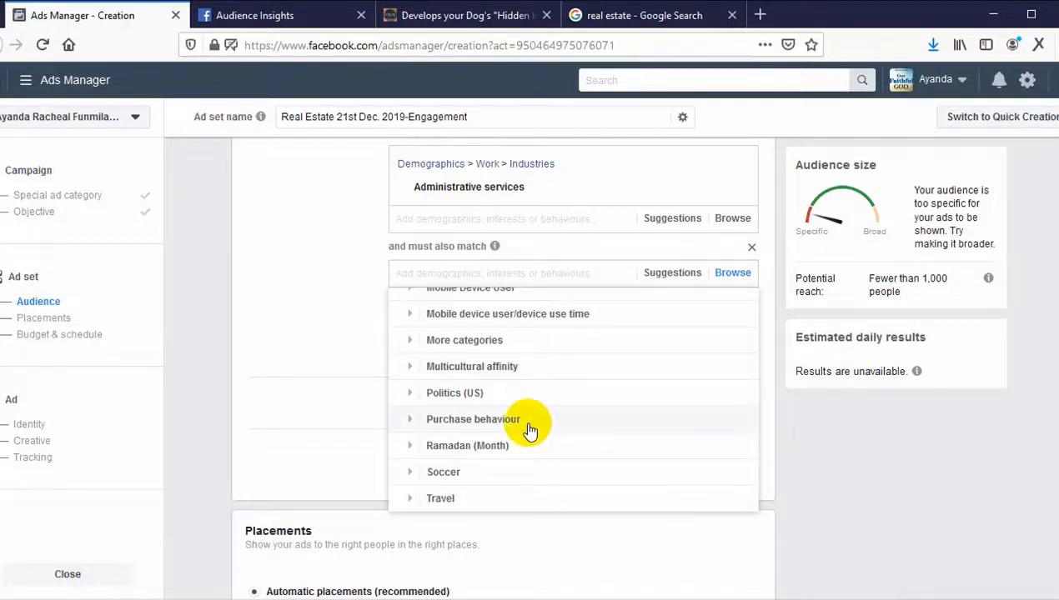
{"action": "left_click", "coordinate": [526, 427]}
{"action": "mouse_move", "coordinate": [541, 425]}
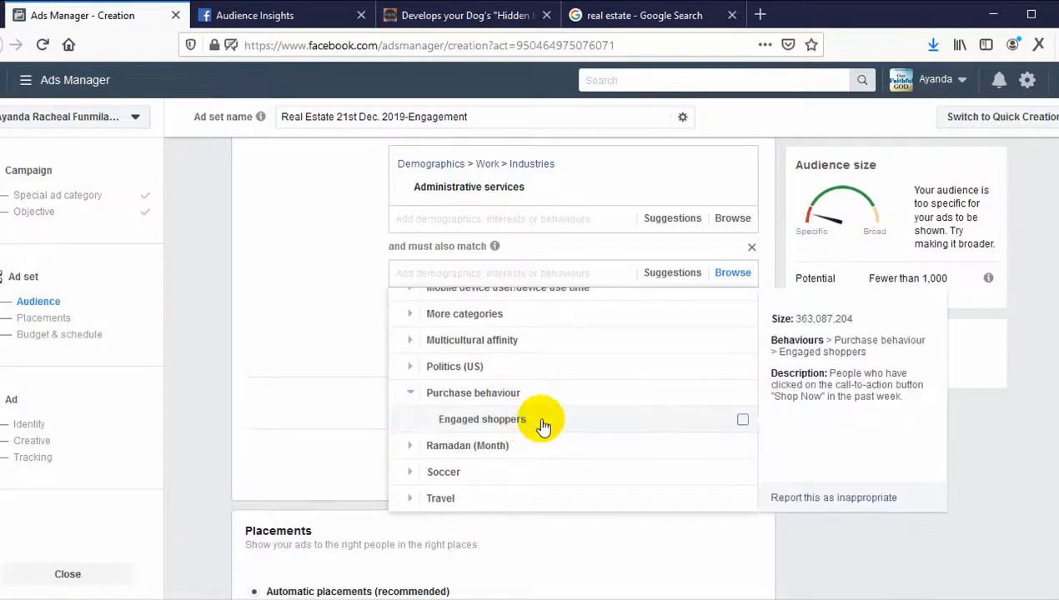
{"action": "left_click", "coordinate": [741, 421]}
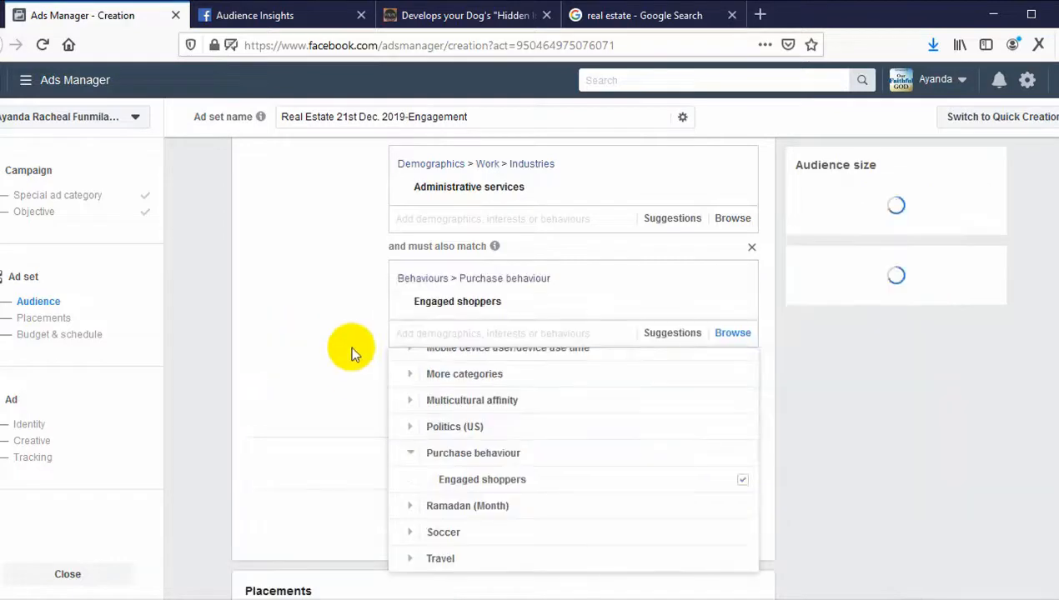
{"action": "left_click", "coordinate": [312, 318]}
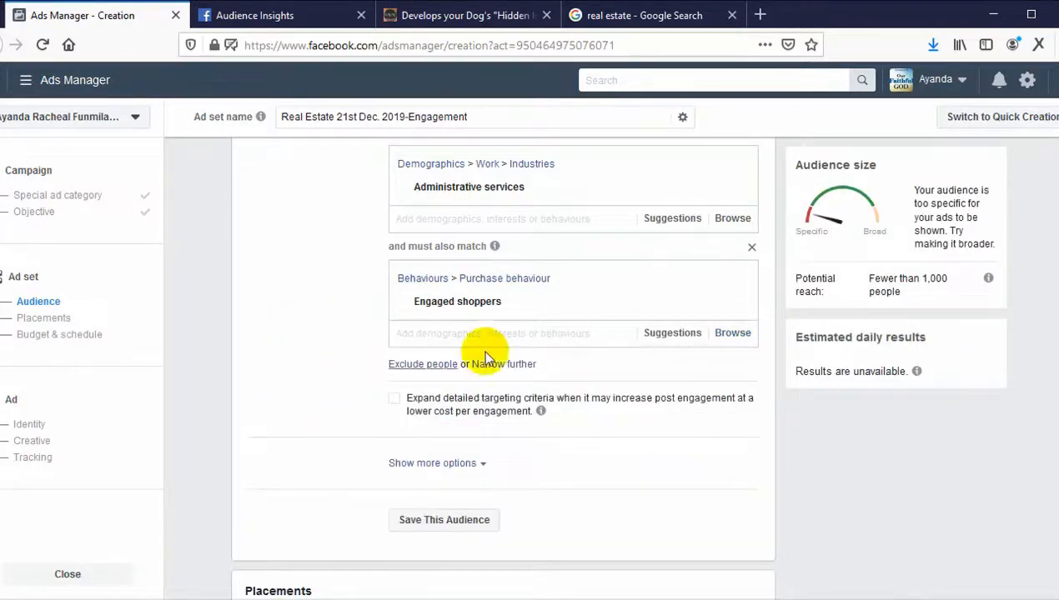
Step: Switch to Audience Insights and review the activity of the property-interested audience
{"action": "scroll", "coordinate": [484, 366], "scroll_direction": "up", "scroll_amount": 3}
{"action": "left_click", "coordinate": [268, 12]}
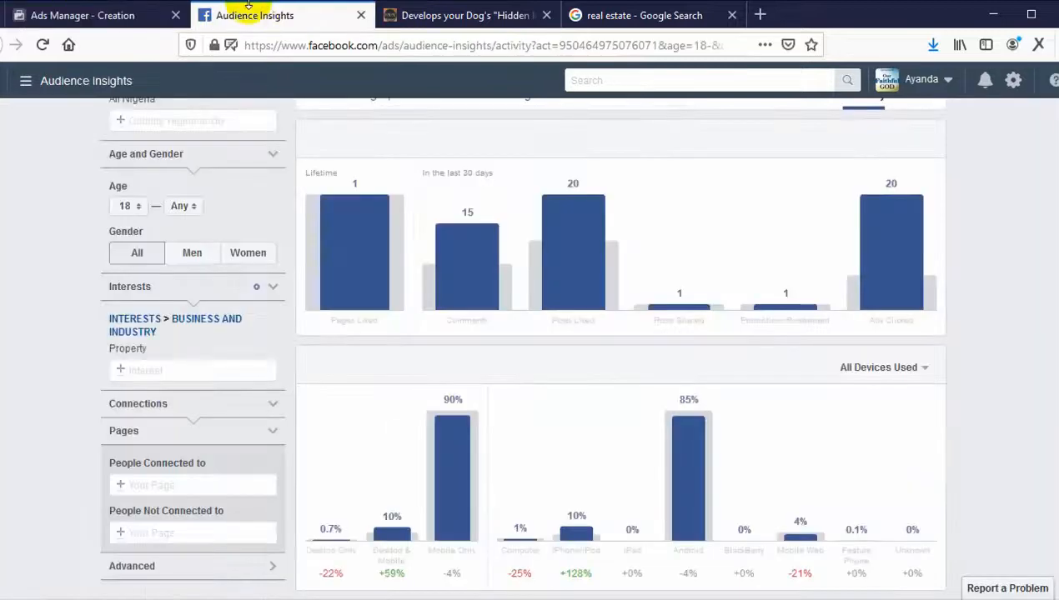
{"action": "left_click", "coordinate": [103, 9]}
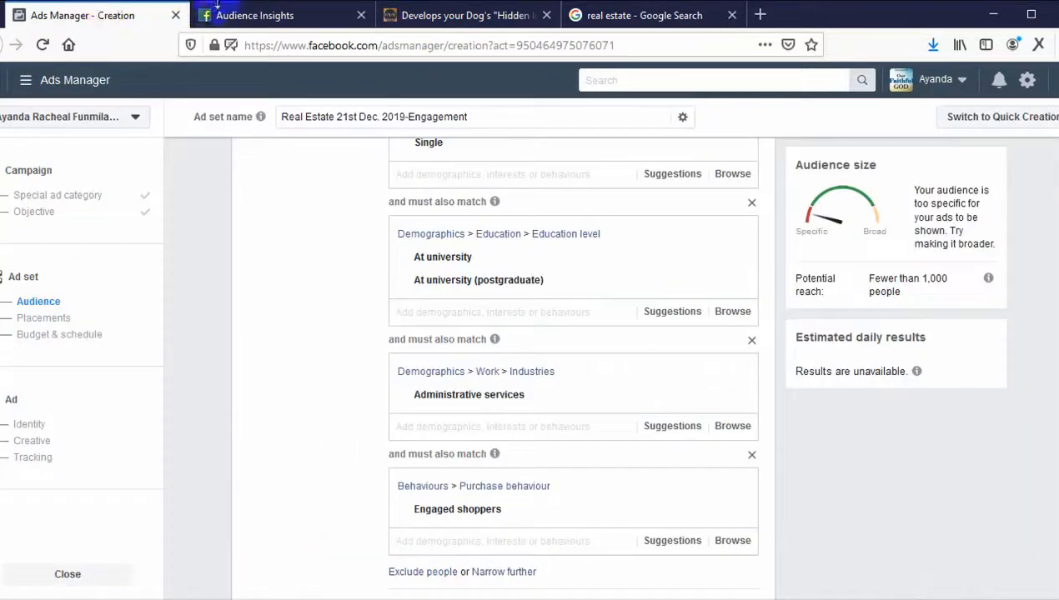
{"action": "left_click", "coordinate": [258, 13]}
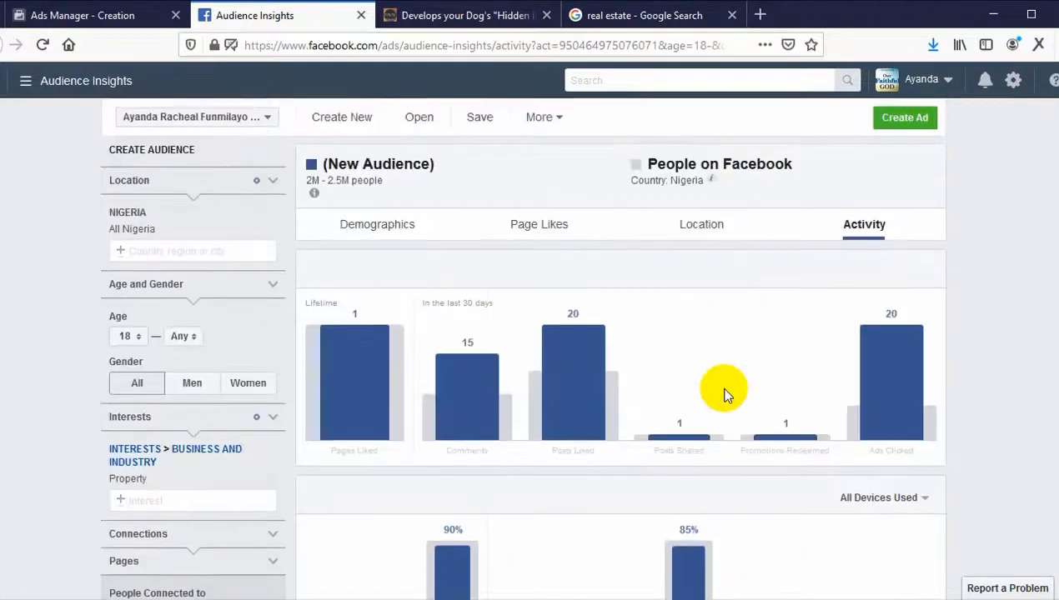
{"action": "scroll", "coordinate": [725, 334], "scroll_direction": "up", "scroll_amount": 3}
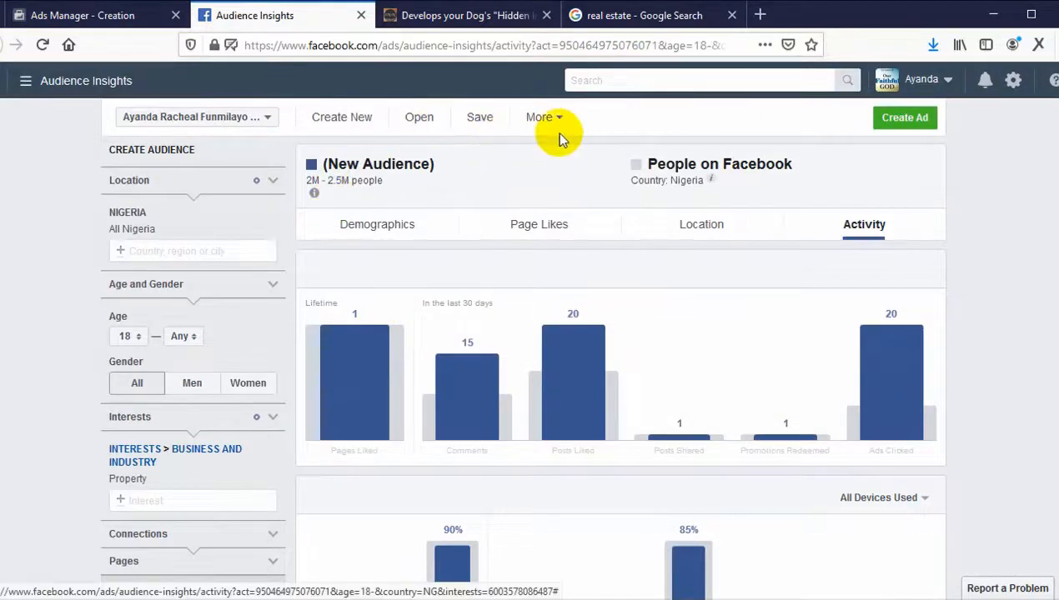
Step: Switch to the Ads Manager ad set, search for "real estate" in the Married group and add the Real estate investing interest
{"action": "left_click", "coordinate": [133, 9]}
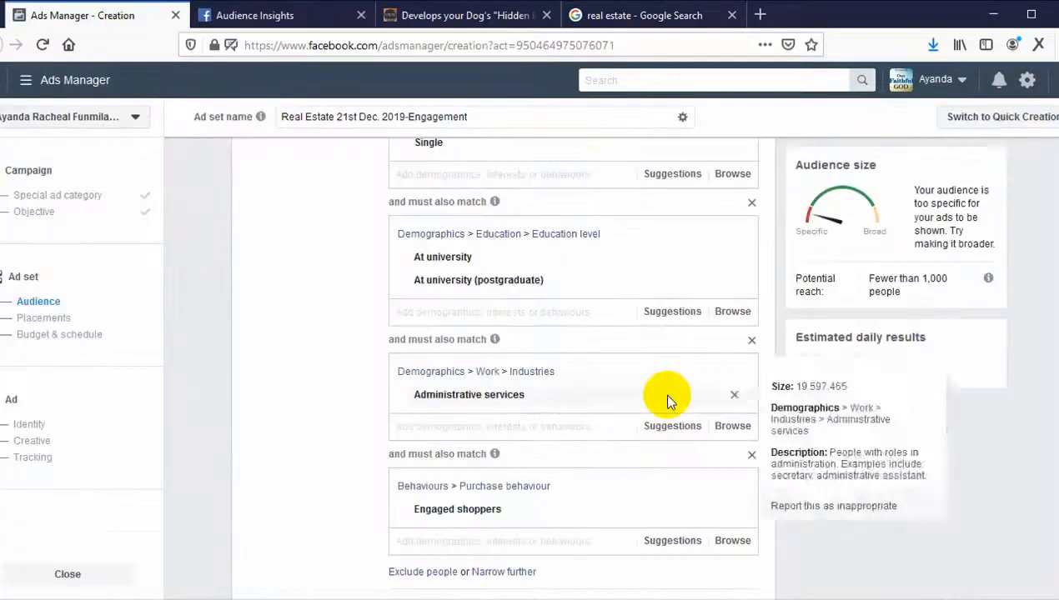
{"action": "scroll", "coordinate": [662, 392], "scroll_direction": "up", "scroll_amount": 10}
{"action": "scroll", "coordinate": [669, 403], "scroll_direction": "down", "scroll_amount": 5}
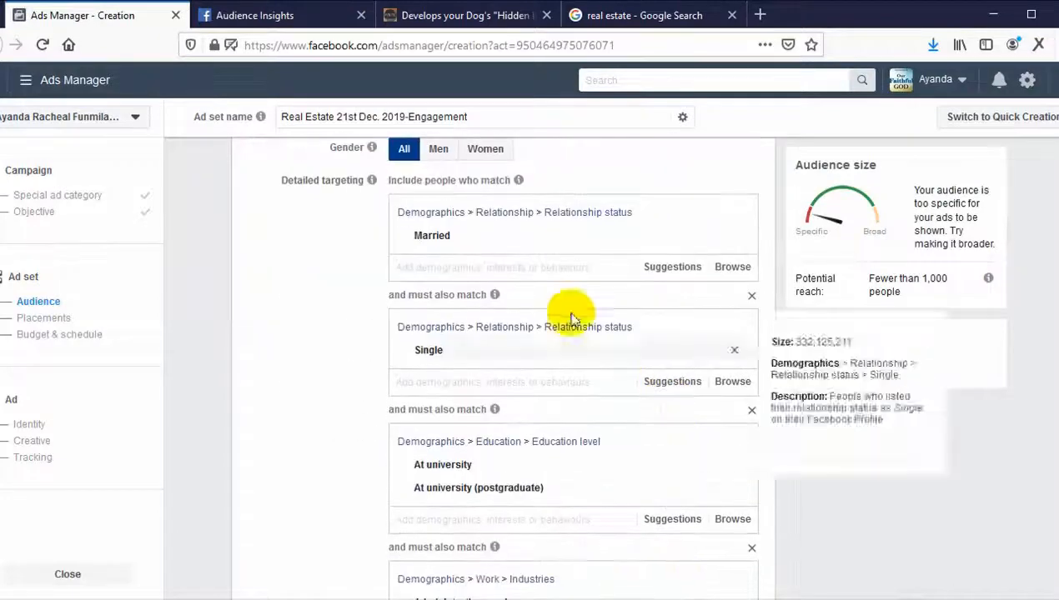
{"action": "left_click", "coordinate": [579, 265]}
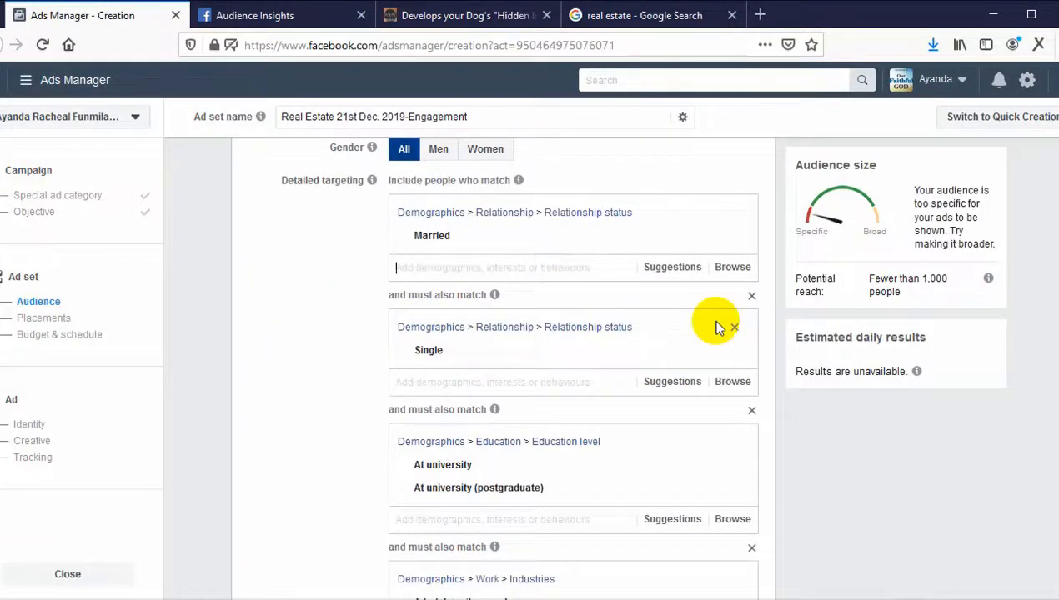
{"action": "type", "text": "h"}
{"action": "key", "text": "BackSpace"}
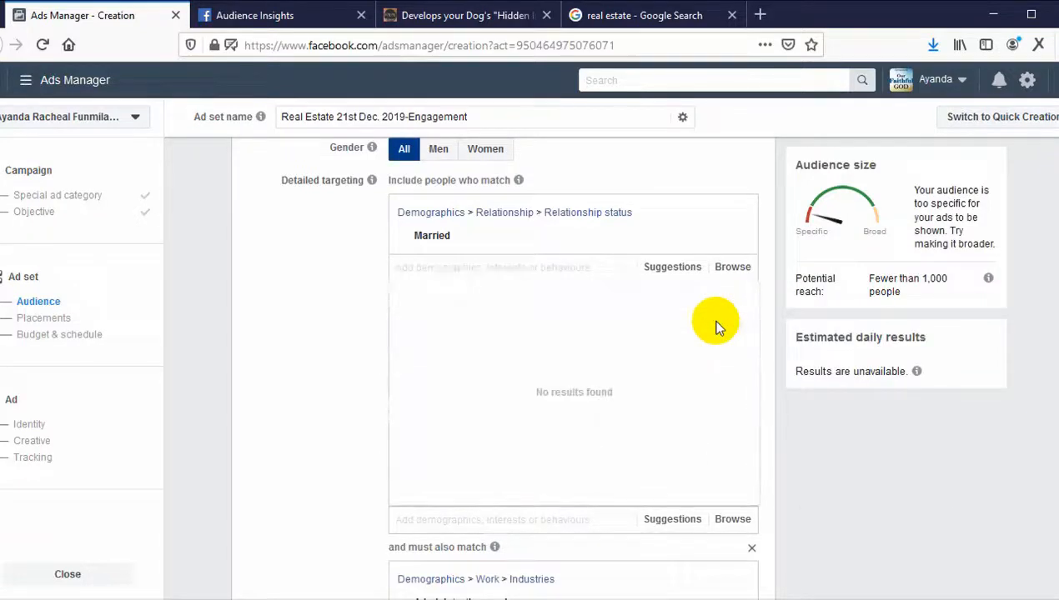
{"action": "type", "text": "real estate"}
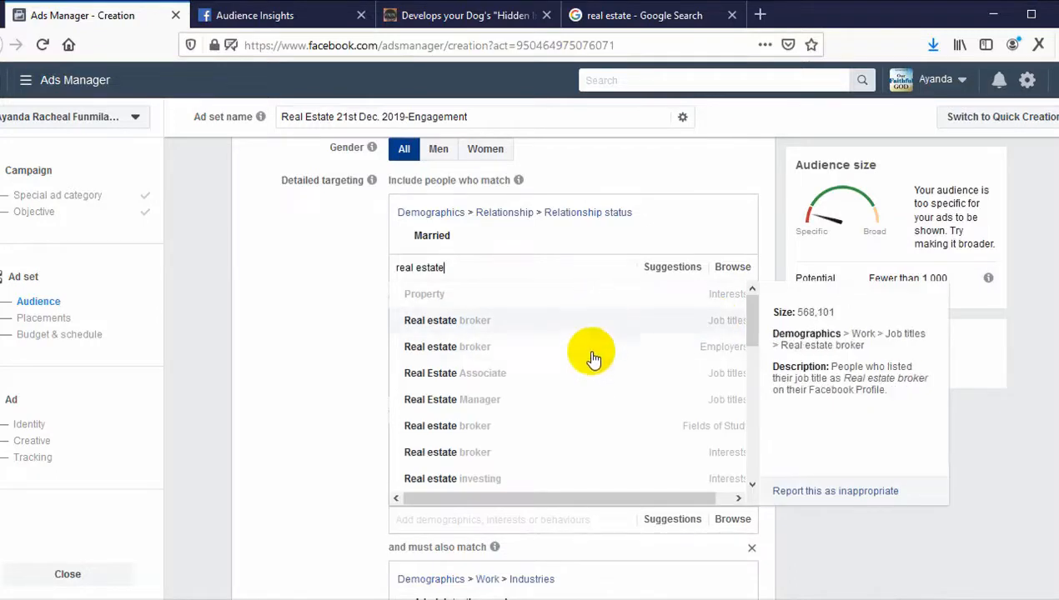
{"action": "scroll", "coordinate": [596, 397], "scroll_direction": "down", "scroll_amount": 2}
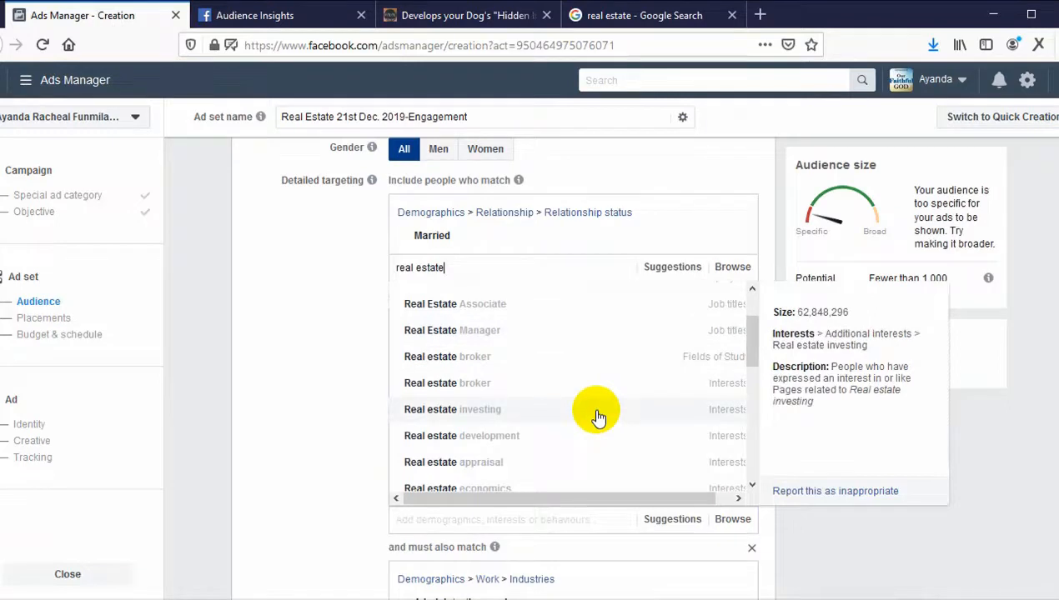
{"action": "left_click", "coordinate": [597, 410]}
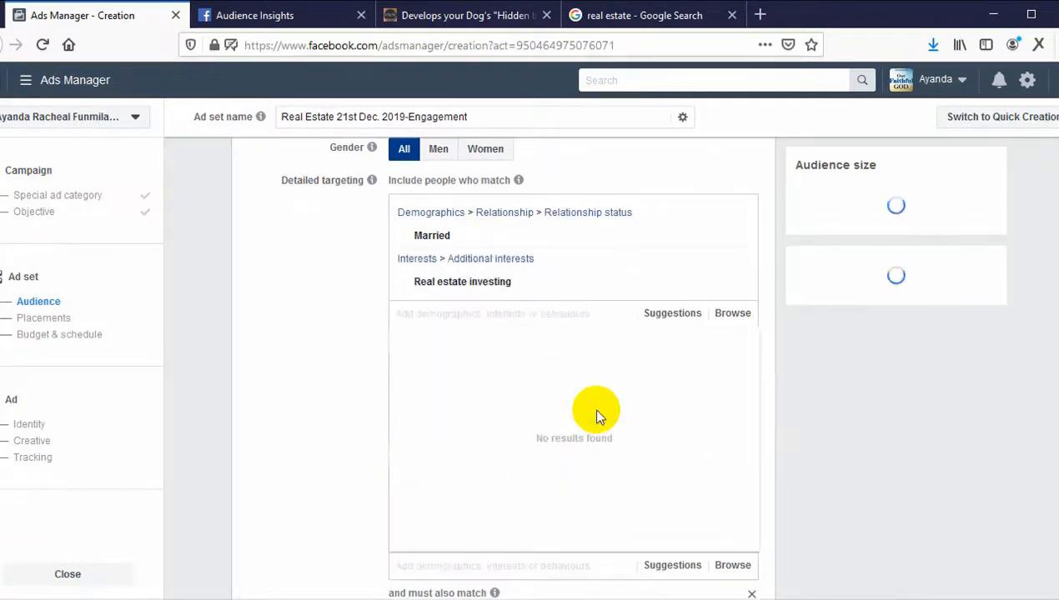
{"action": "left_click", "coordinate": [332, 273]}
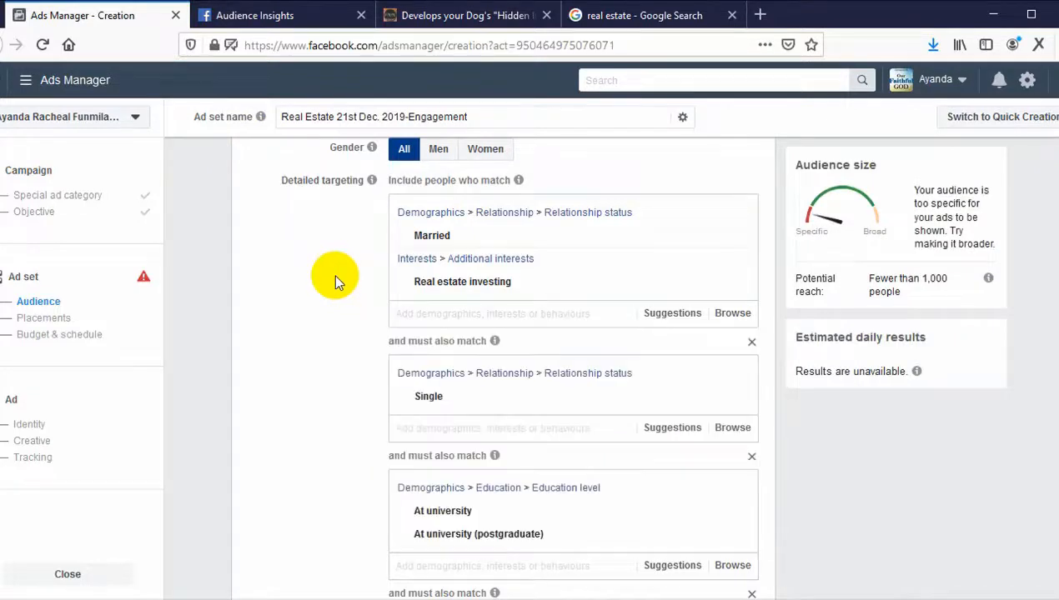
Step: Search for "property" in the Married group and add the Property interest from Business and industry
{"action": "left_click", "coordinate": [563, 313]}
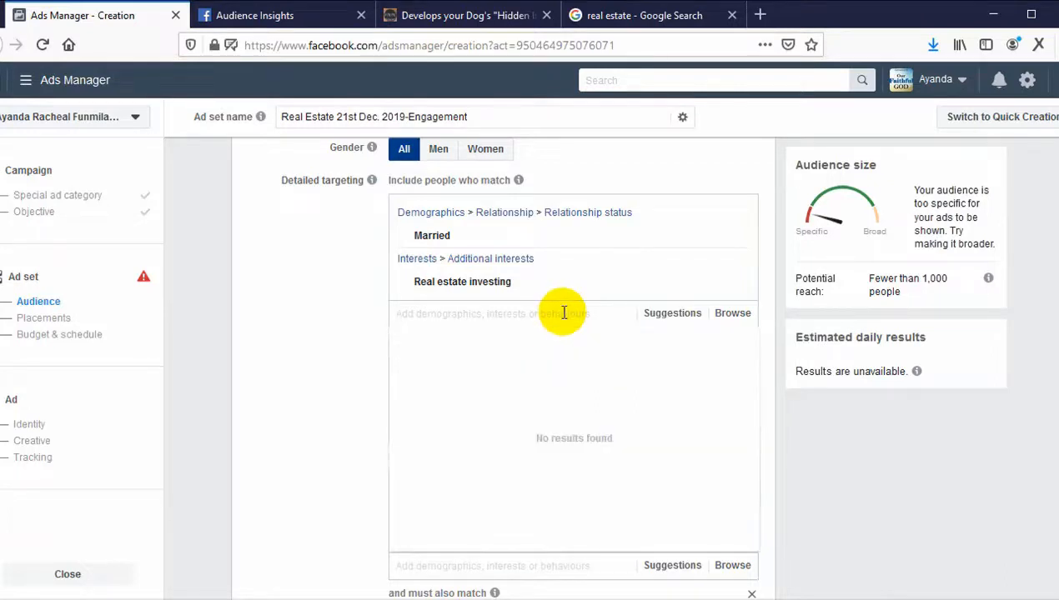
{"action": "type", "text": "r"}
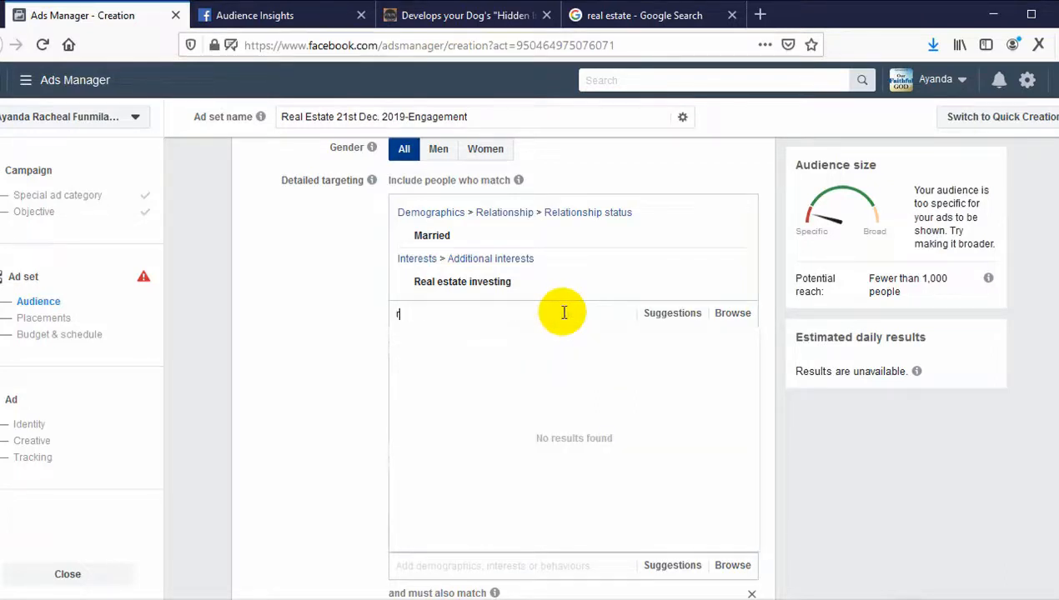
{"action": "key", "text": "BackSpace"}
{"action": "type", "text": "property"}
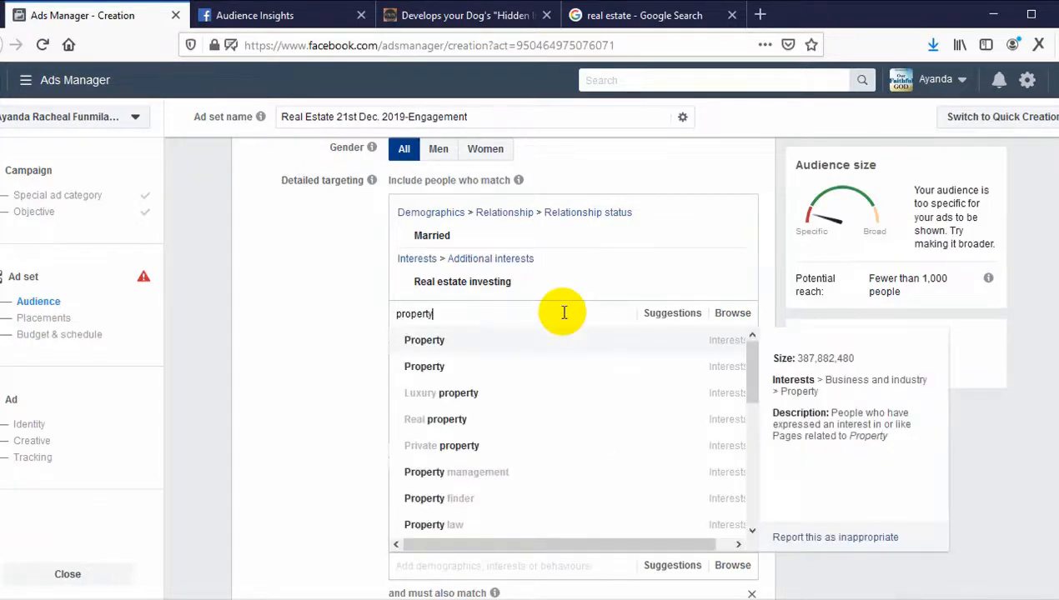
{"action": "left_click", "coordinate": [522, 348]}
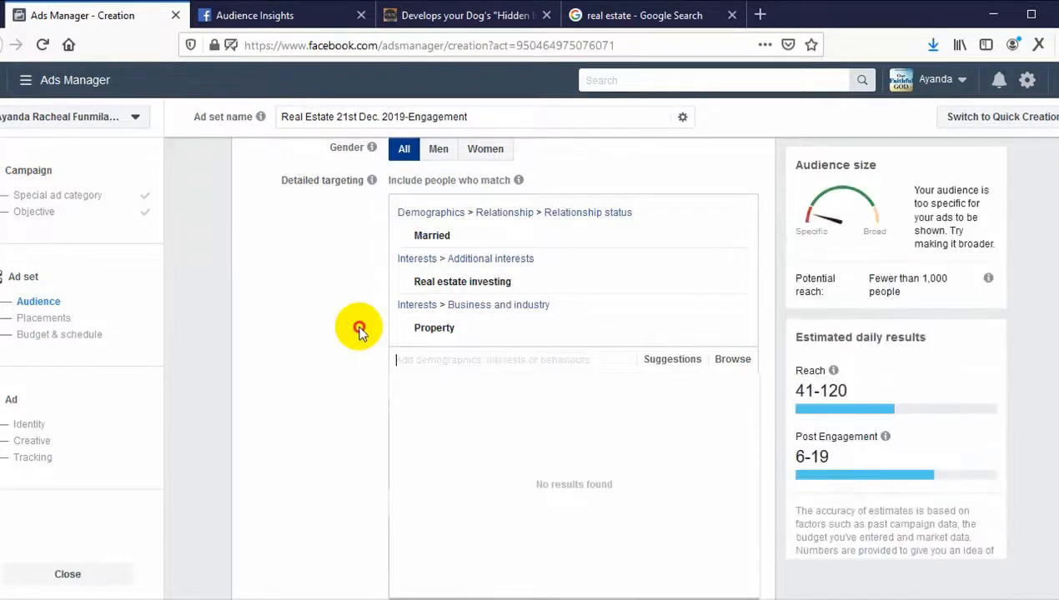
{"action": "left_click", "coordinate": [358, 329]}
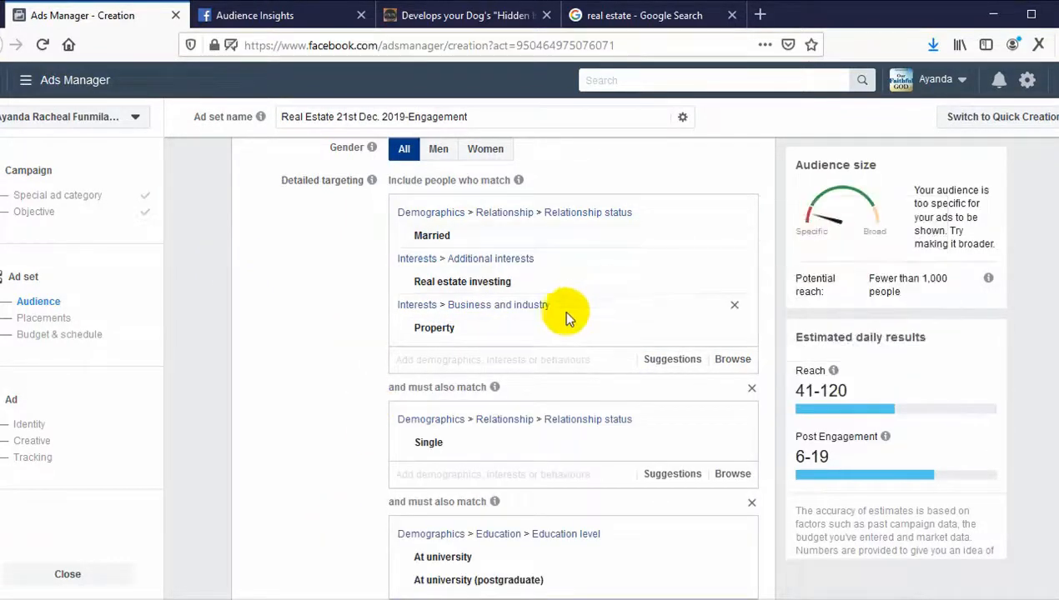
Step: Search for "invest" in the Single group and add the Investment interest from Personal finance
{"action": "mouse_move", "coordinate": [434, 256]}
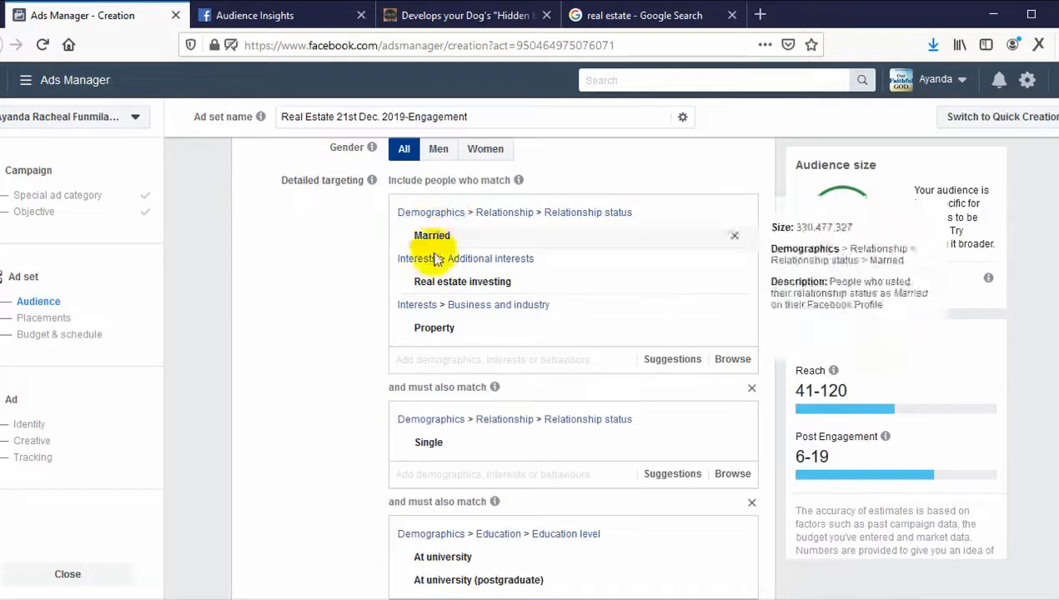
{"action": "mouse_move", "coordinate": [484, 442]}
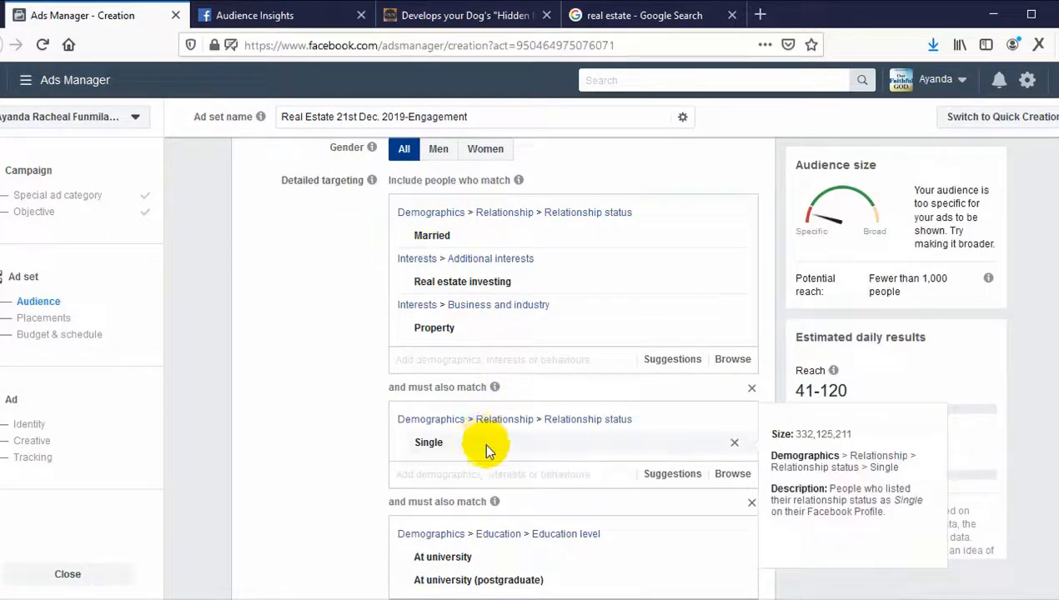
{"action": "scroll", "coordinate": [487, 448], "scroll_direction": "down", "scroll_amount": 3}
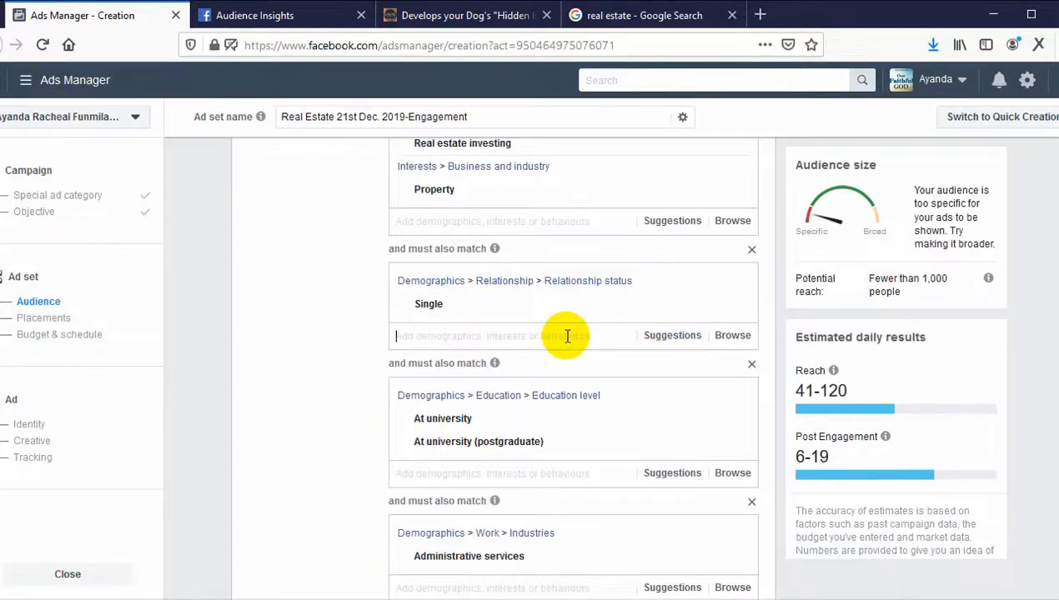
{"action": "type", "text": "invest"}
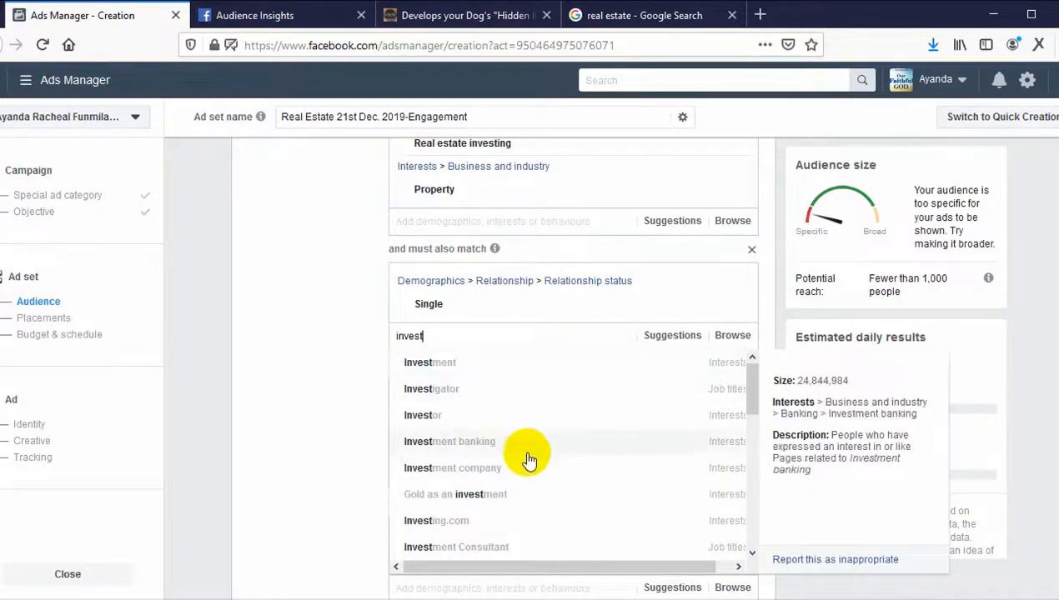
{"action": "left_click", "coordinate": [529, 364]}
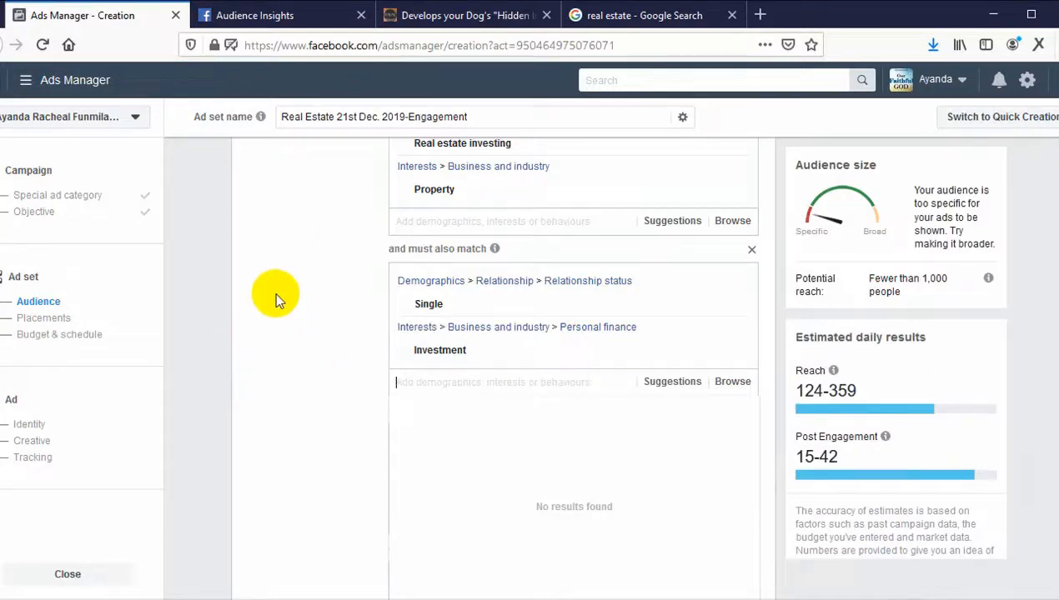
Step: Search for "online shop" in the Administrative services group and add the Online shopping interest
{"action": "scroll", "coordinate": [331, 342], "scroll_direction": "down", "scroll_amount": 1}
{"action": "scroll", "coordinate": [330, 341], "scroll_direction": "down", "scroll_amount": 5}
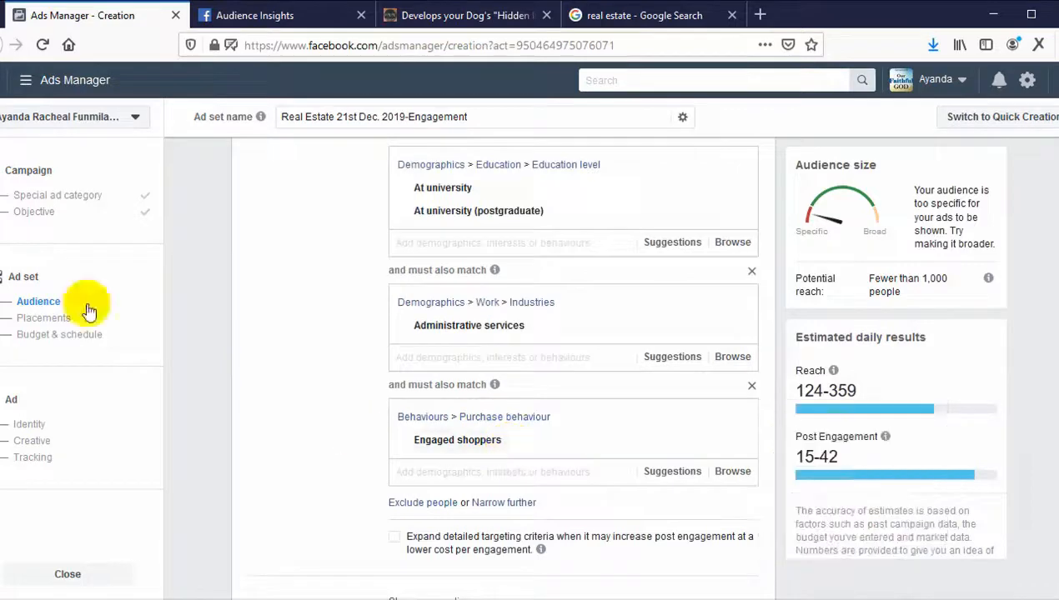
{"action": "scroll", "coordinate": [450, 500], "scroll_direction": "down", "scroll_amount": 3}
{"action": "scroll", "coordinate": [501, 351], "scroll_direction": "up", "scroll_amount": 4}
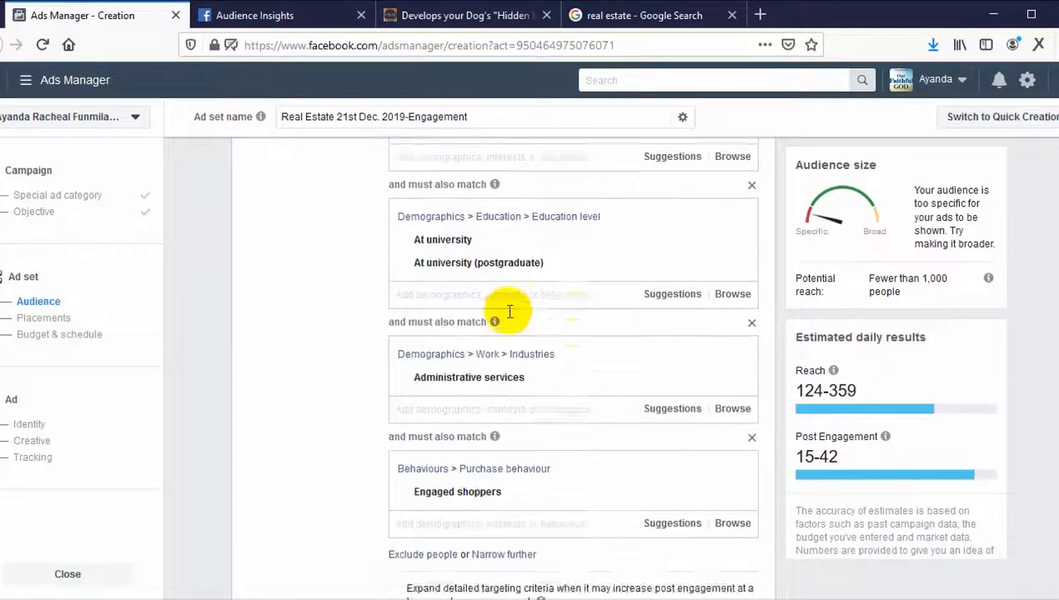
{"action": "left_click", "coordinate": [566, 426]}
{"action": "type", "text": "online shop"}
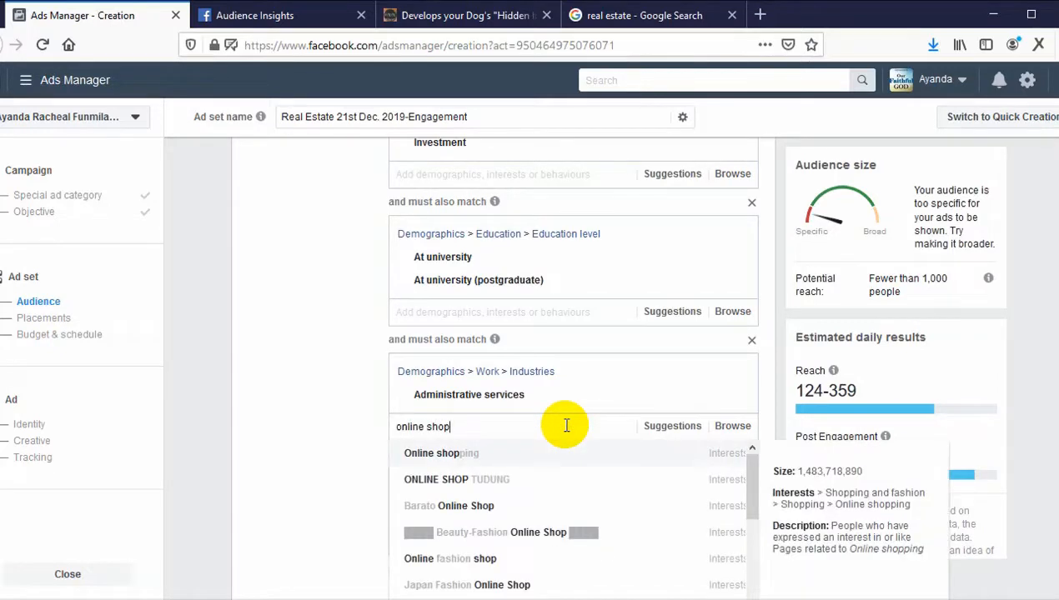
{"action": "left_click", "coordinate": [556, 459]}
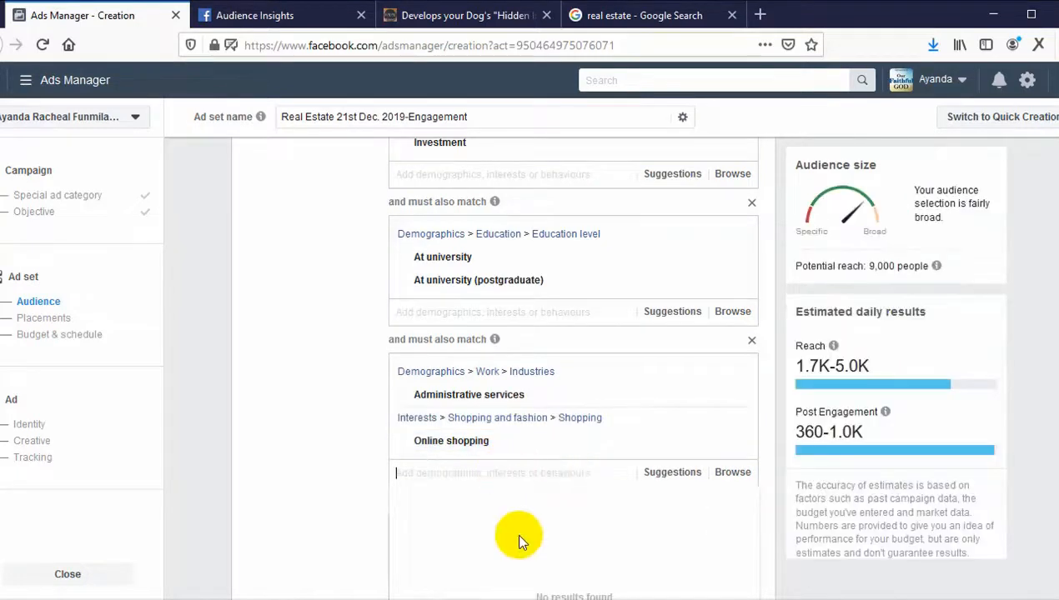
{"action": "left_click", "coordinate": [330, 376]}
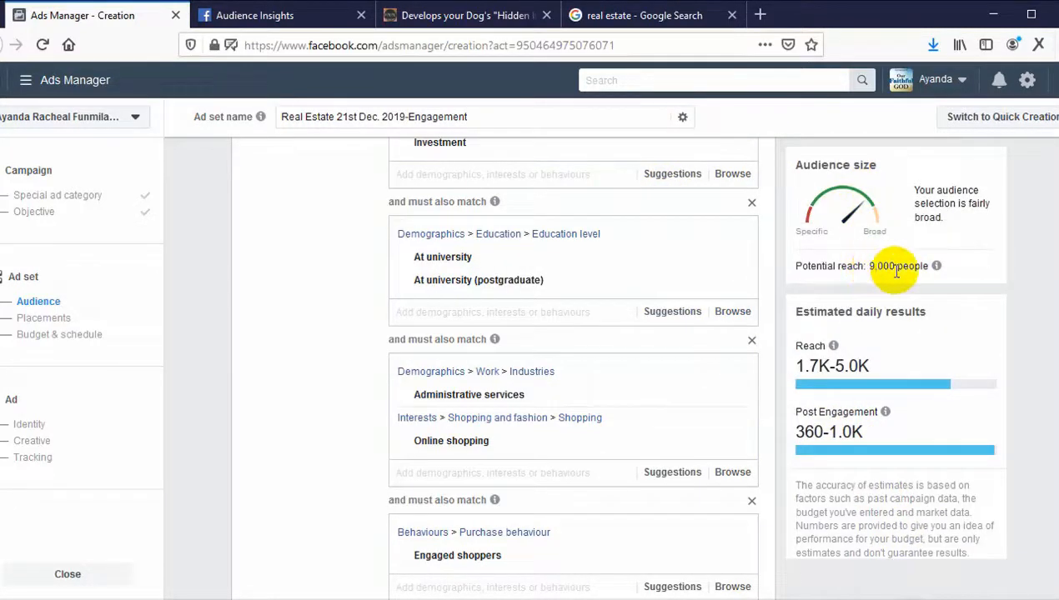
Step: Search for "home" in the Engaged shoppers group and add the Home interest from Additional interests
{"action": "mouse_move", "coordinate": [941, 270]}
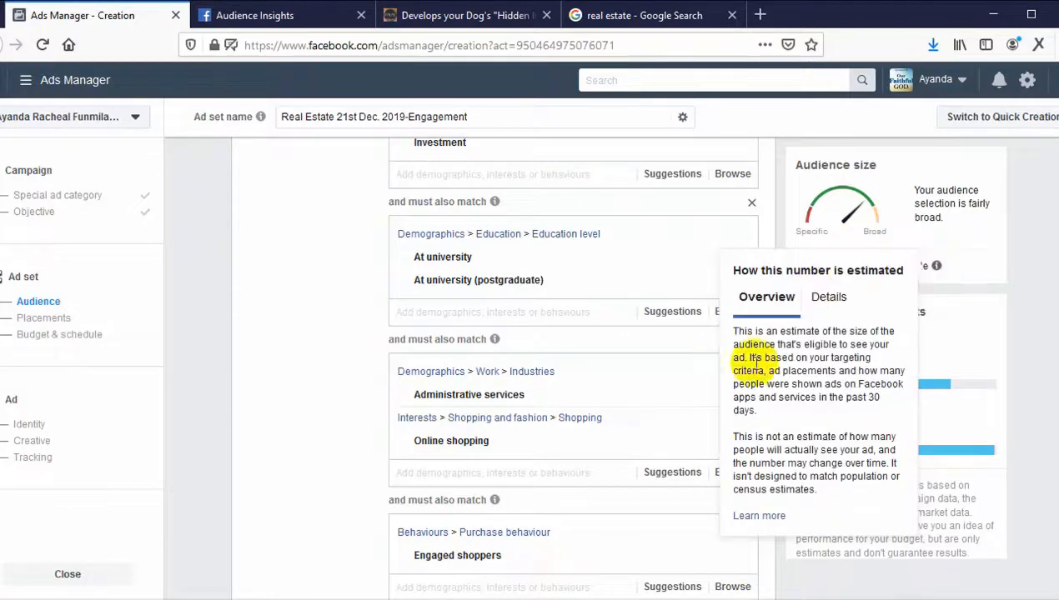
{"action": "scroll", "coordinate": [646, 442], "scroll_direction": "down", "scroll_amount": 3}
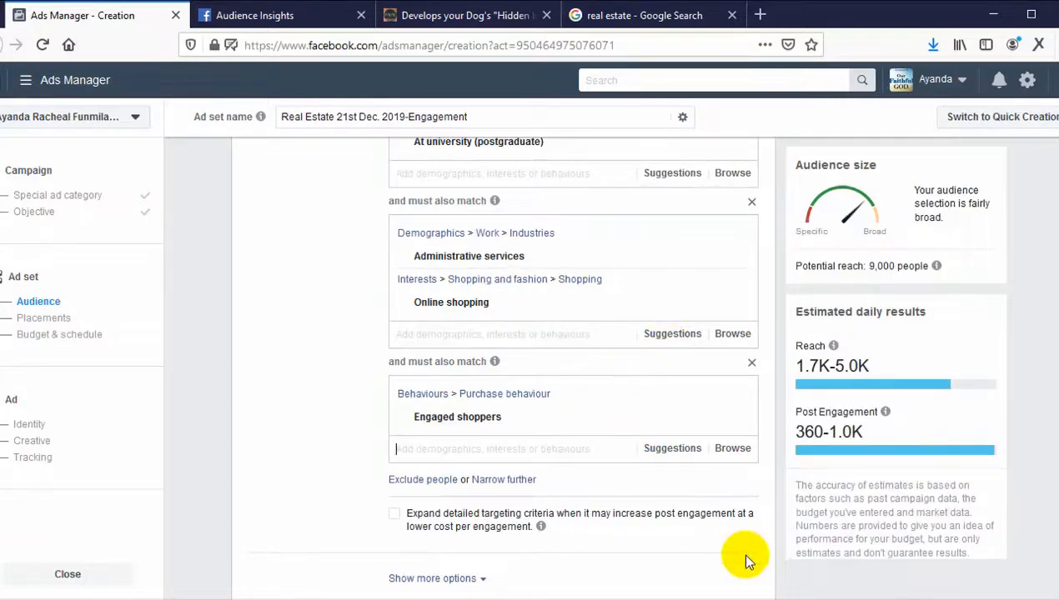
{"action": "left_click", "coordinate": [261, 15]}
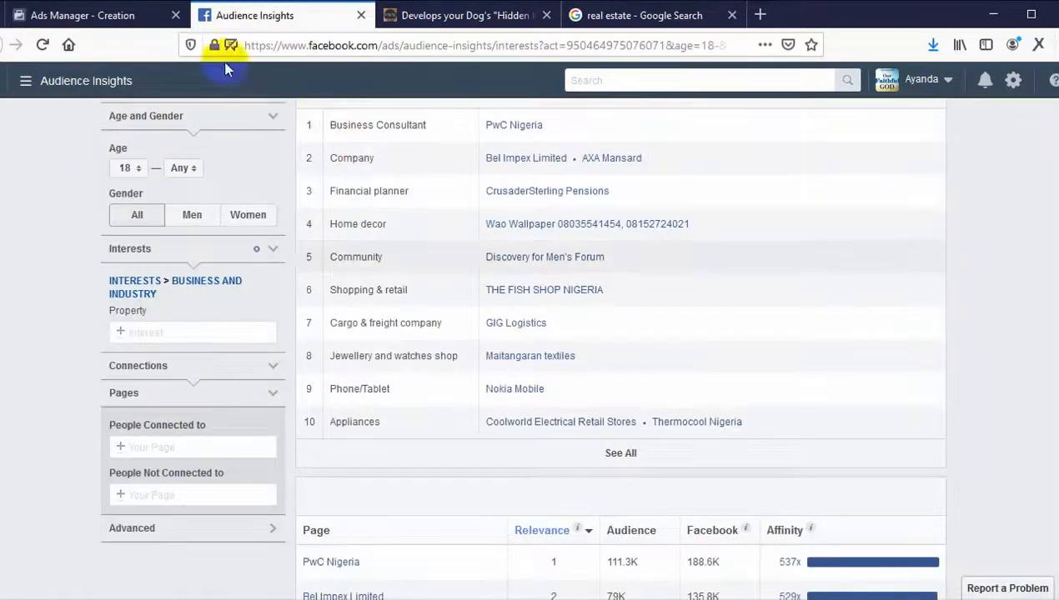
{"action": "left_click", "coordinate": [58, 18]}
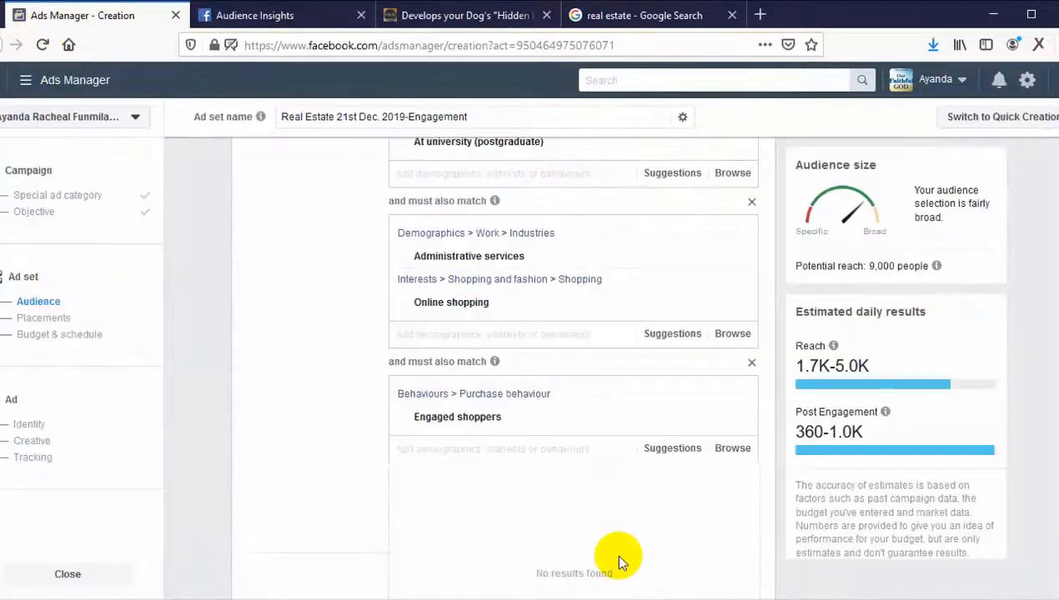
{"action": "type", "text": "ho"}
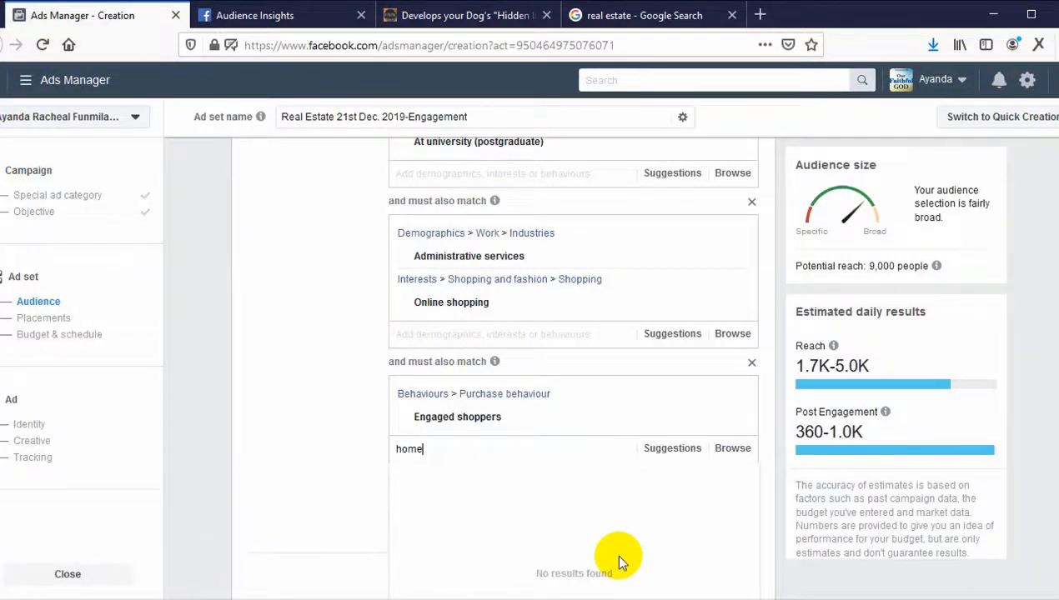
{"action": "type", "text": "me"}
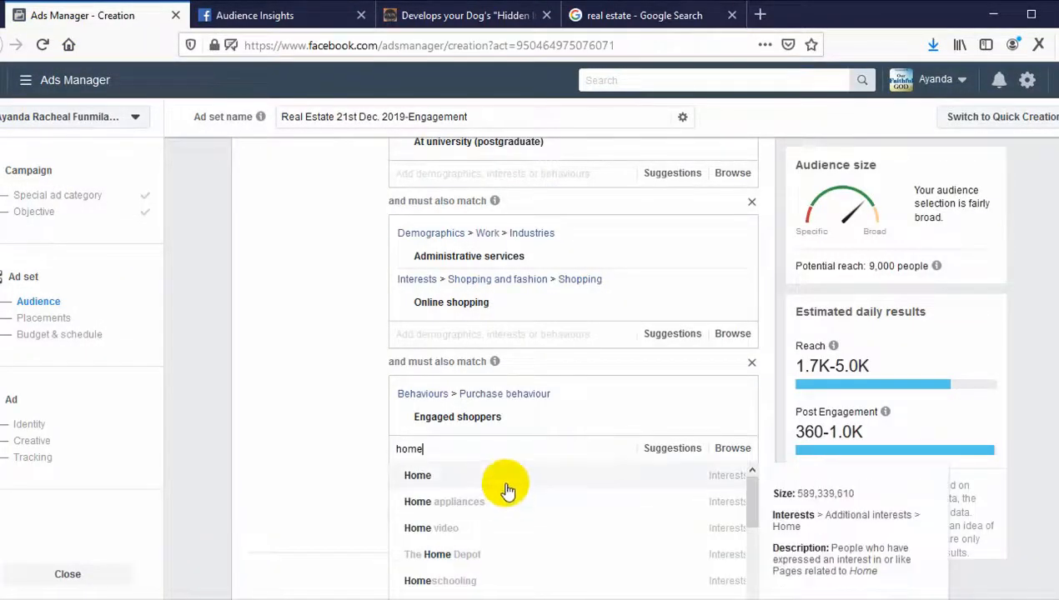
{"action": "left_click", "coordinate": [506, 477]}
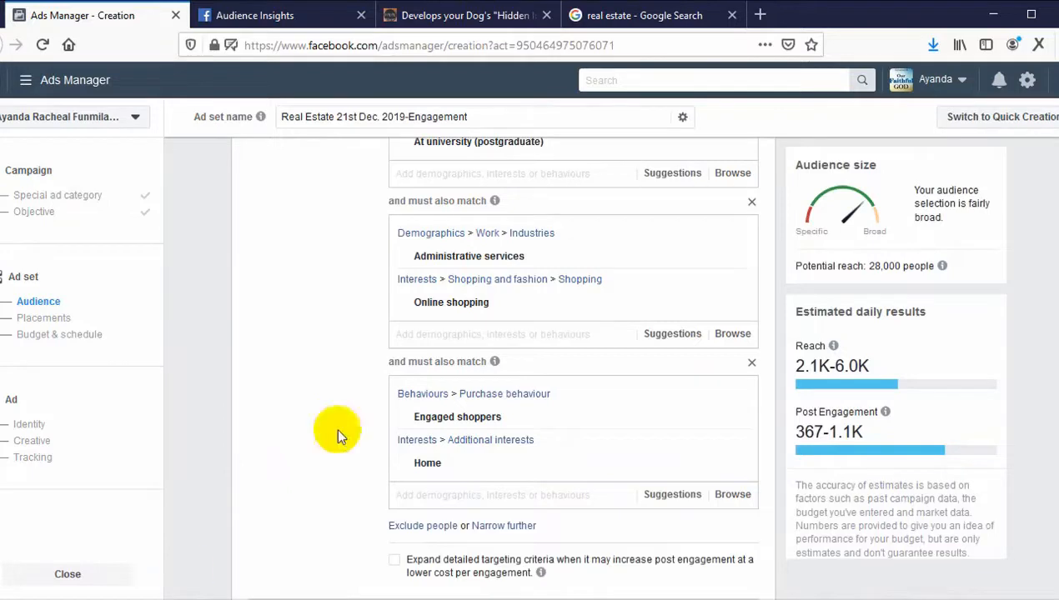
Step: Search for "new home" in the Engaged shoppers group and add the Newly engaged (6 months) life event
{"action": "scroll", "coordinate": [421, 303], "scroll_direction": "down", "scroll_amount": 3}
{"action": "left_click", "coordinate": [467, 361]}
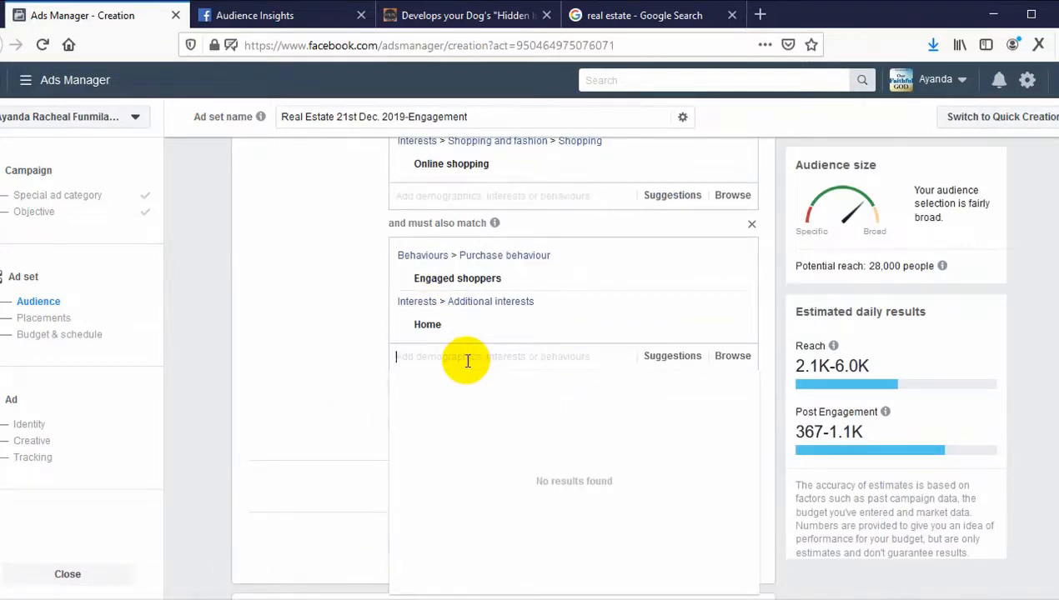
{"action": "type", "text": "hom"}
{"action": "key", "text": "BackSpace"}
{"action": "key", "text": "BackSpace"}
{"action": "key", "text": "BackSpace"}
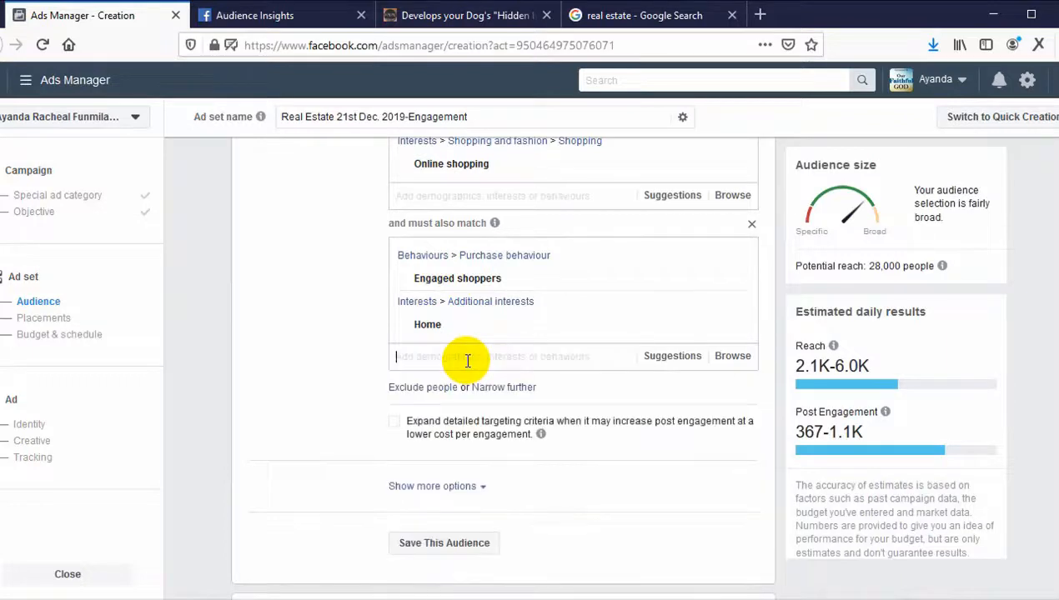
{"action": "type", "text": "new home"}
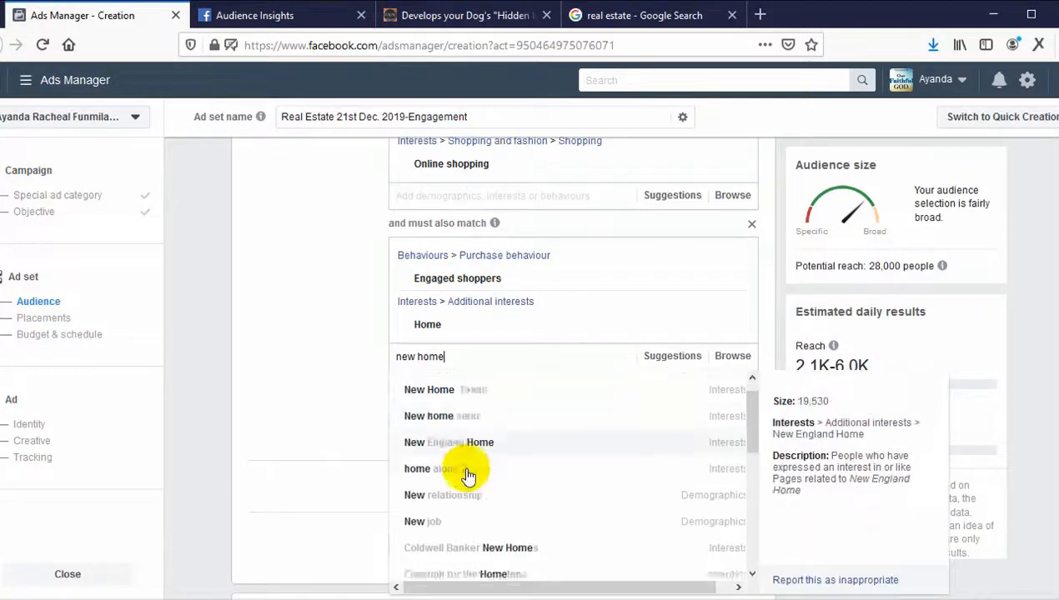
{"action": "scroll", "coordinate": [463, 459], "scroll_direction": "down", "scroll_amount": 3}
{"action": "scroll", "coordinate": [498, 542], "scroll_direction": "down", "scroll_amount": 3}
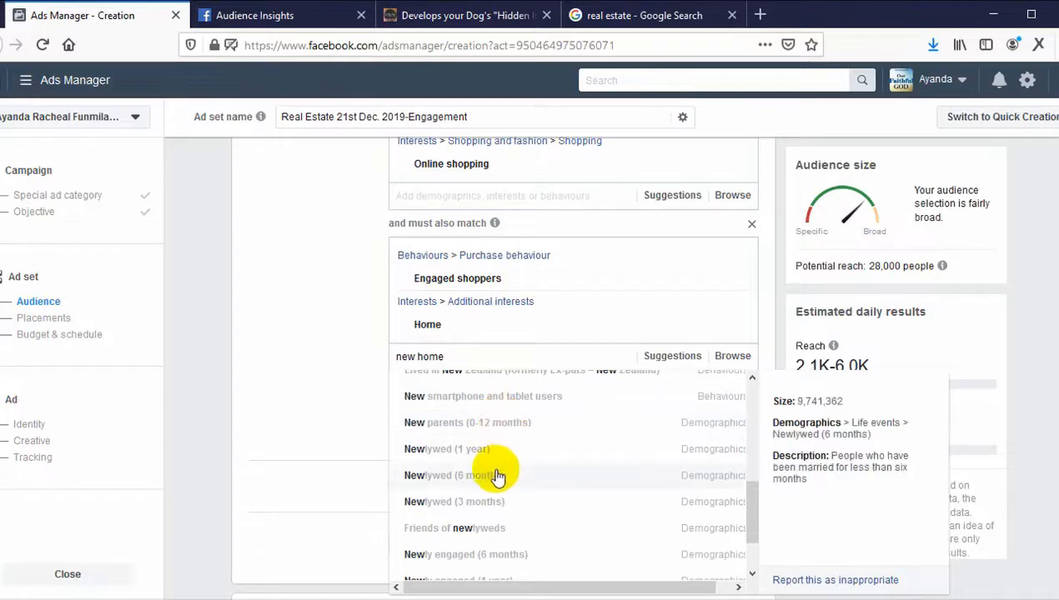
{"action": "scroll", "coordinate": [496, 493], "scroll_direction": "down", "scroll_amount": 2}
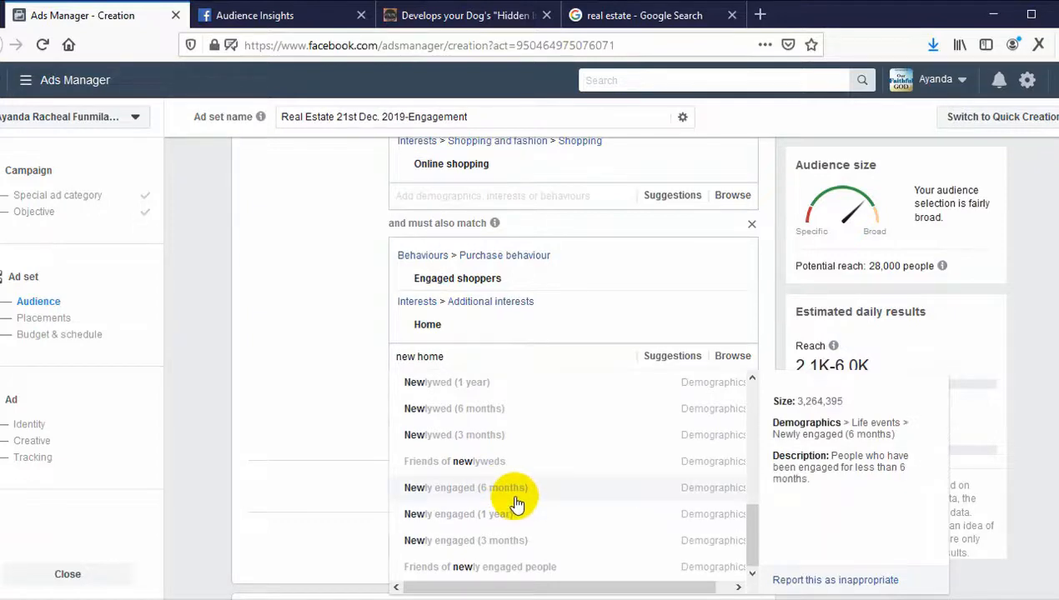
{"action": "left_click", "coordinate": [515, 500]}
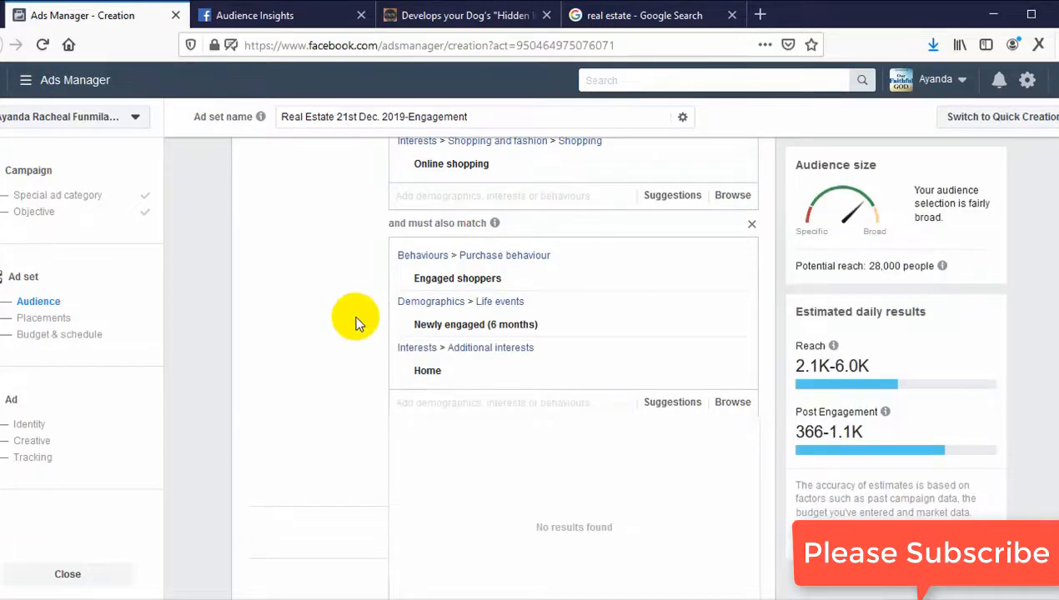
Step: Browse the targeting categories and suggested options for the Married group
{"action": "scroll", "coordinate": [371, 346], "scroll_direction": "up", "scroll_amount": 3}
{"action": "scroll", "coordinate": [376, 355], "scroll_direction": "up", "scroll_amount": 8}
{"action": "scroll", "coordinate": [484, 508], "scroll_direction": "down", "scroll_amount": 2}
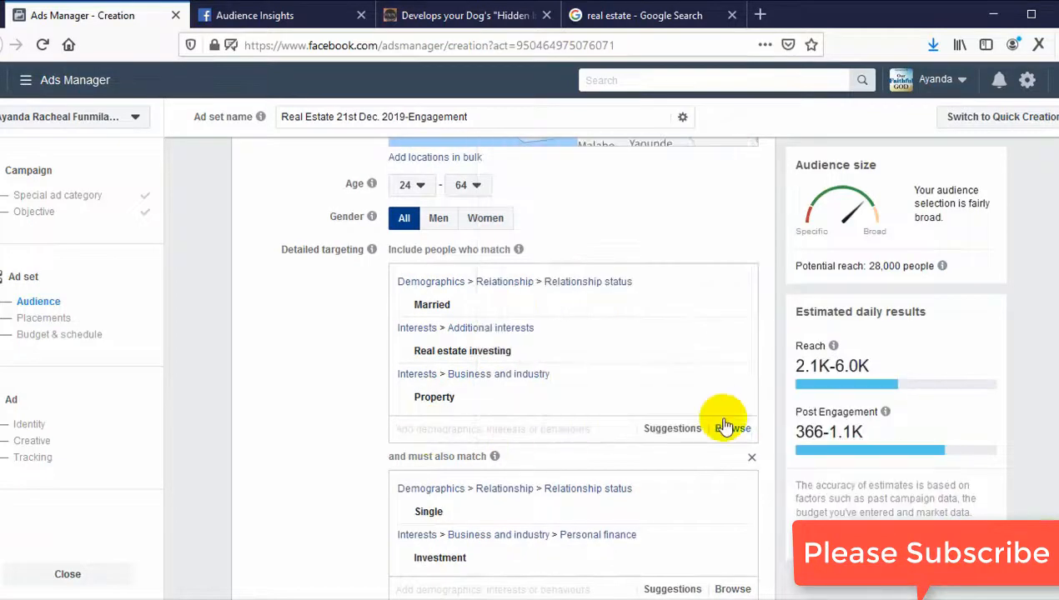
{"action": "left_click", "coordinate": [717, 430]}
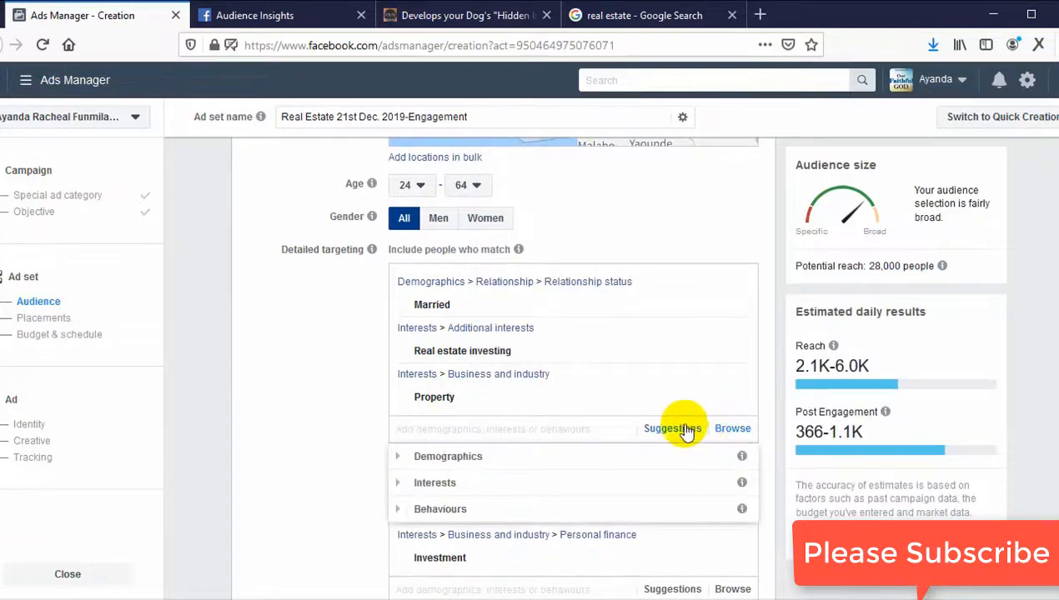
{"action": "left_click", "coordinate": [682, 430]}
{"action": "mouse_move", "coordinate": [580, 489]}
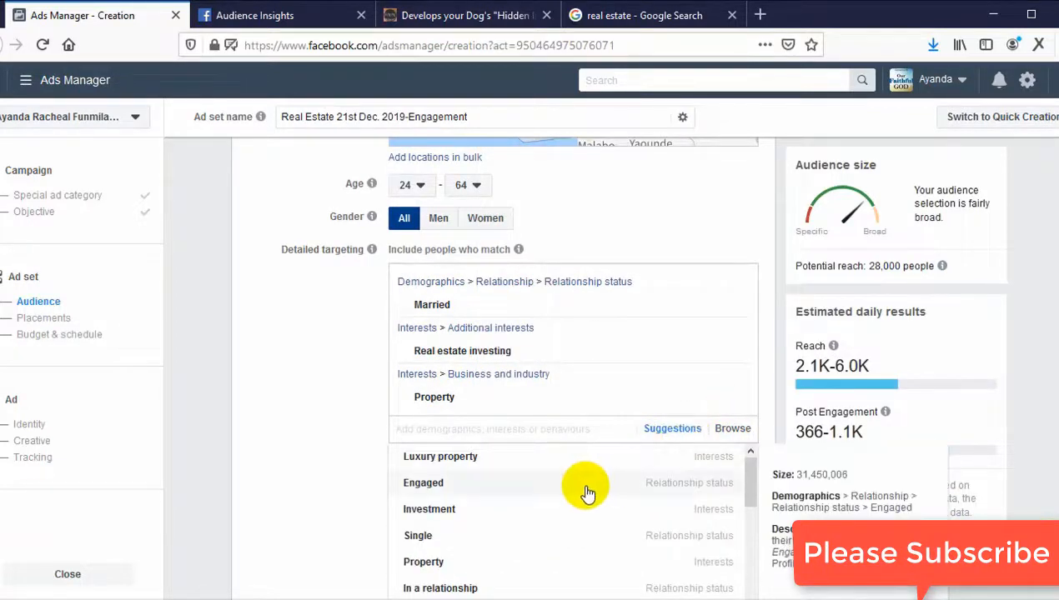
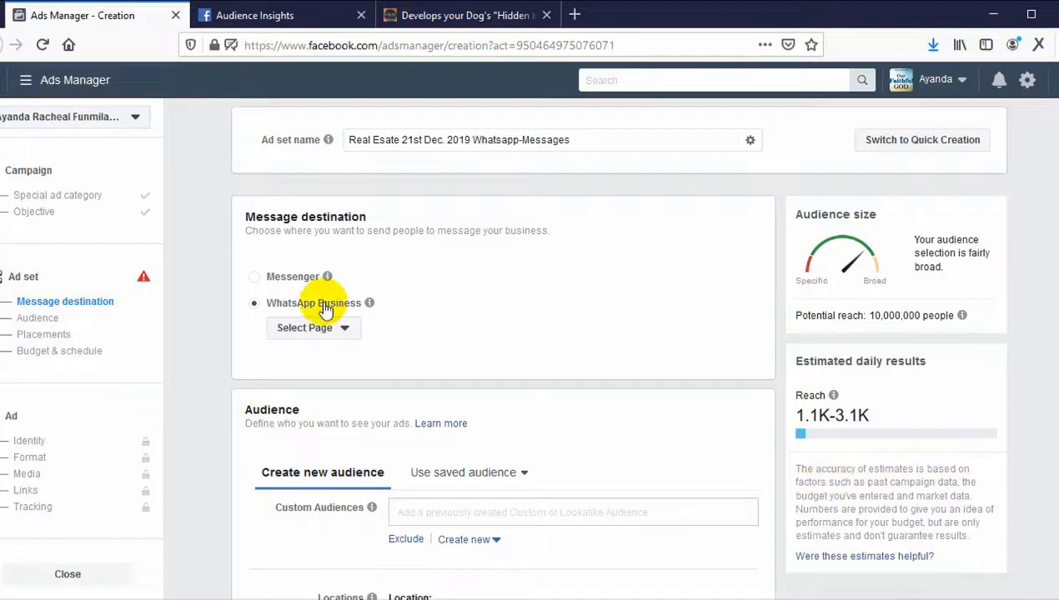
Step: Try applying the saved audience Real Estate 21st Dec. 2019-Engagement to the WhatsApp messages ad set and review its details
{"action": "scroll", "coordinate": [473, 385], "scroll_direction": "down", "scroll_amount": 3}
{"action": "scroll", "coordinate": [459, 275], "scroll_direction": "up", "scroll_amount": 1}
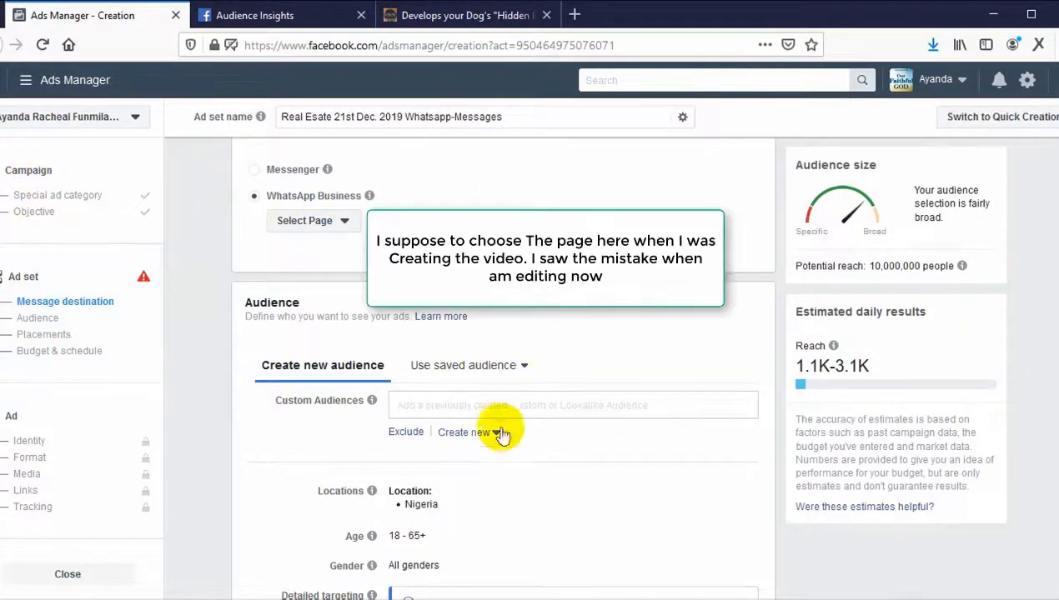
{"action": "left_click", "coordinate": [492, 369]}
{"action": "mouse_move", "coordinate": [515, 323]}
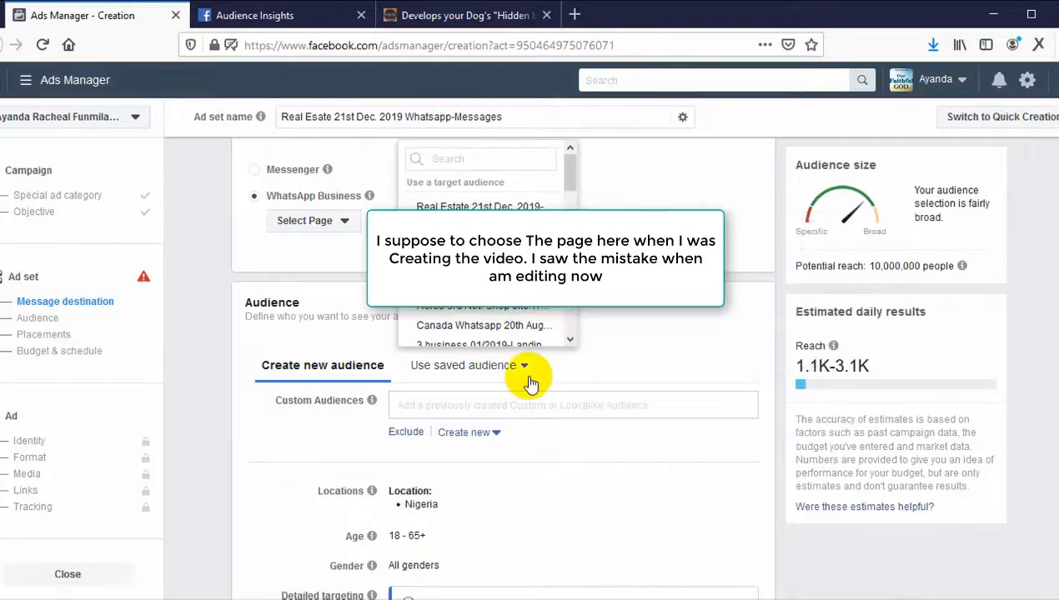
{"action": "left_click", "coordinate": [491, 376]}
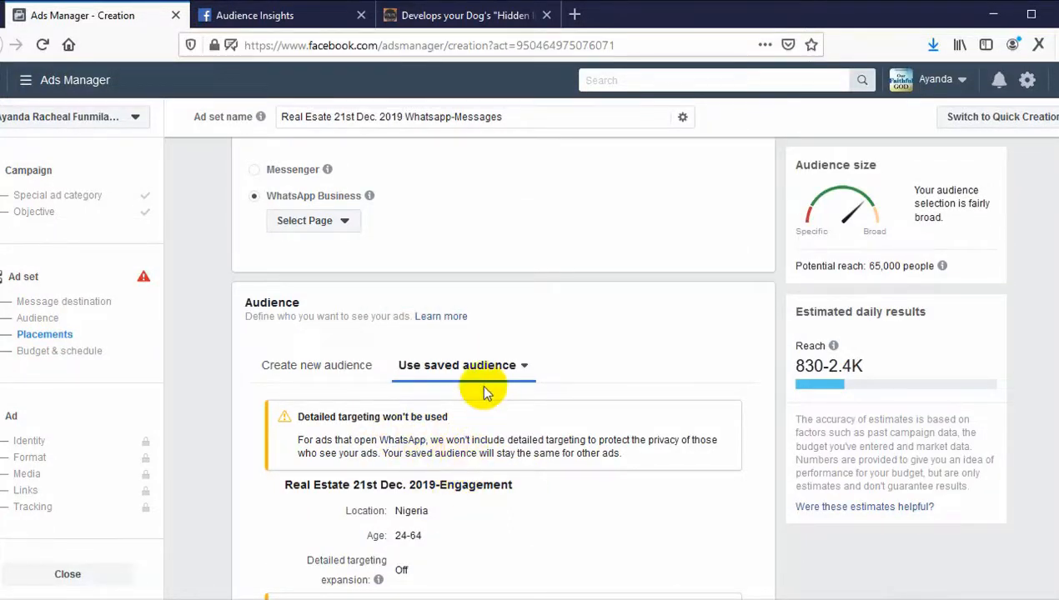
{"action": "scroll", "coordinate": [528, 442], "scroll_direction": "down", "scroll_amount": 3}
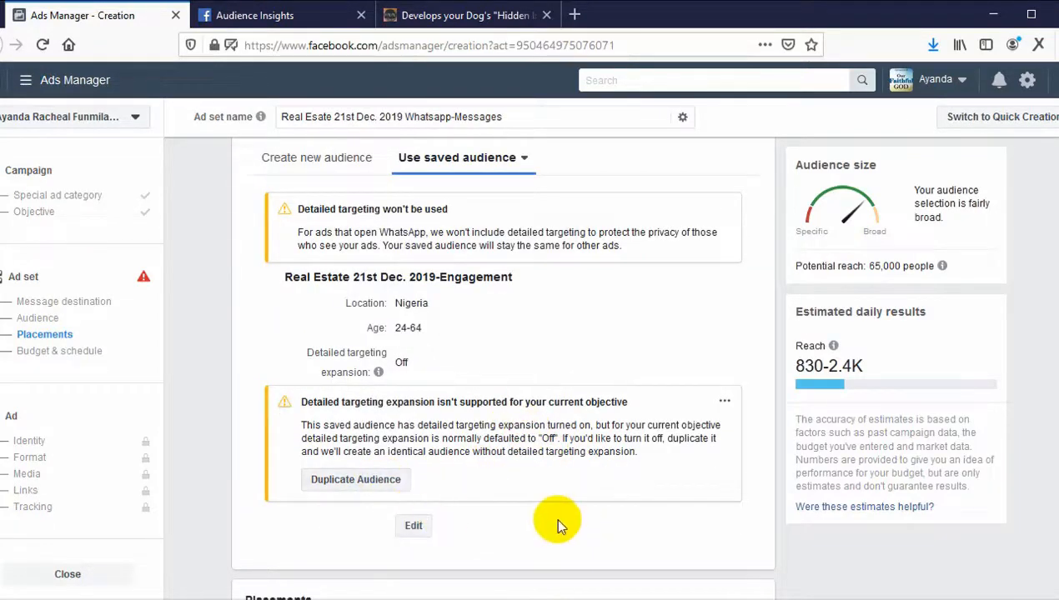
{"action": "scroll", "coordinate": [554, 523], "scroll_direction": "down", "scroll_amount": 3}
{"action": "scroll", "coordinate": [559, 521], "scroll_direction": "up", "scroll_amount": 6}
Step: Return to creating a new audience and check for existing custom or lookalike audiences
{"action": "left_click", "coordinate": [332, 395]}
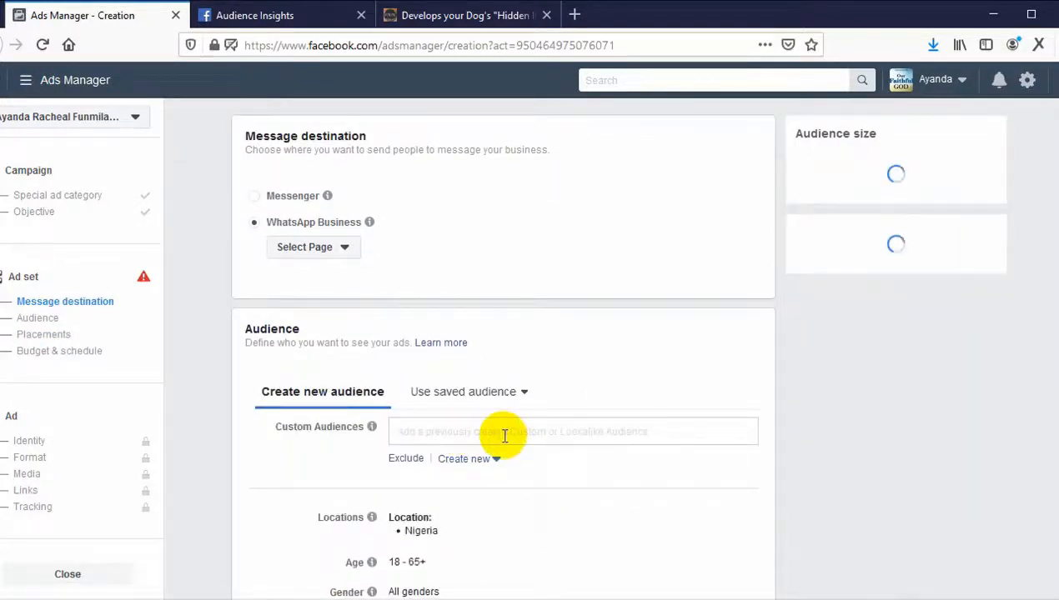
{"action": "left_click", "coordinate": [504, 433]}
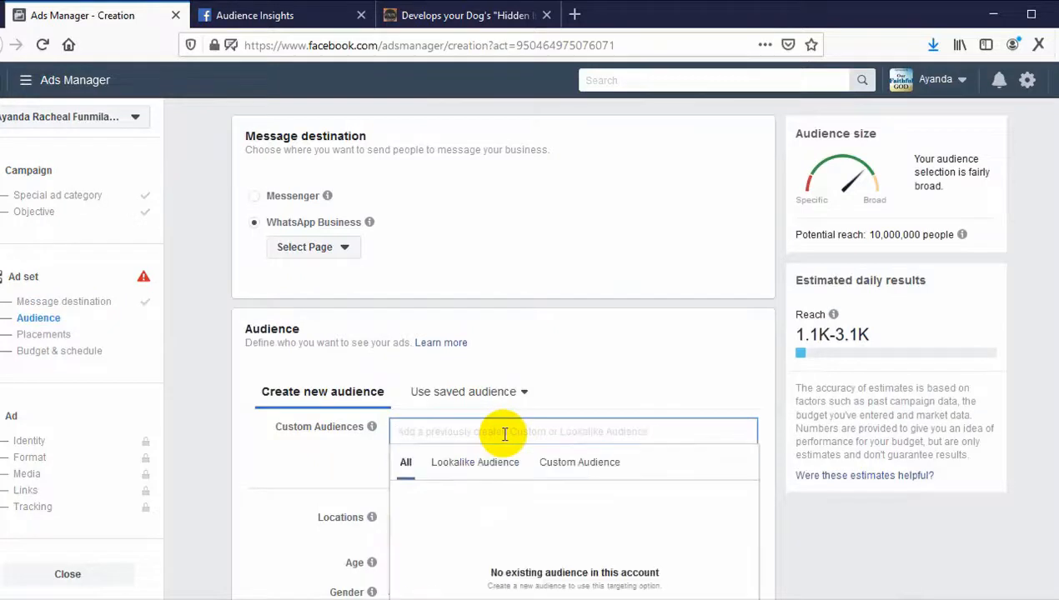
{"action": "left_click", "coordinate": [303, 486]}
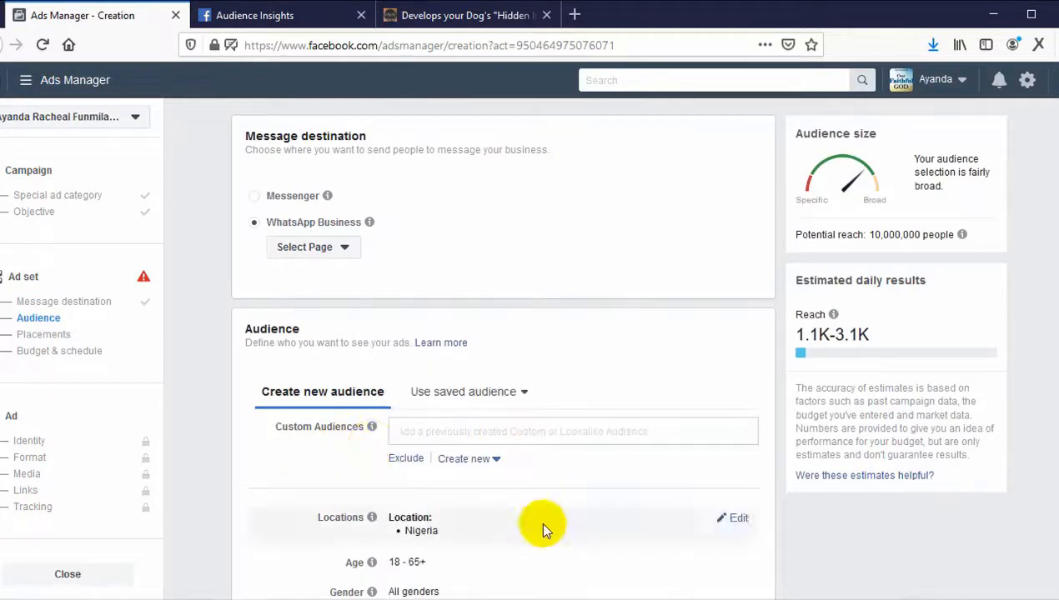
Step: Set the new audience's age range to 25–64
{"action": "scroll", "coordinate": [480, 461], "scroll_direction": "down", "scroll_amount": 3}
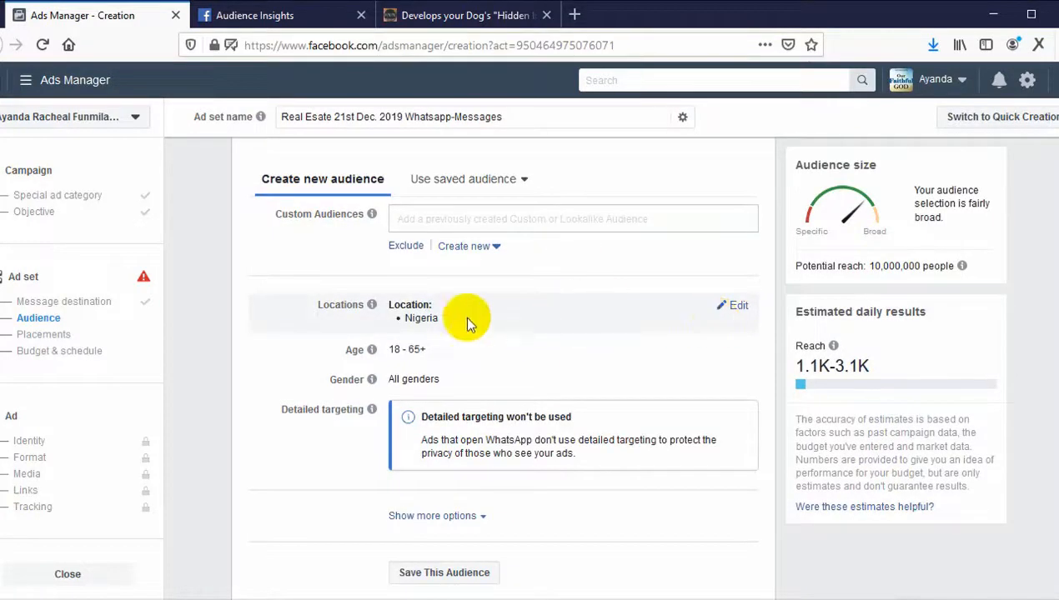
{"action": "left_click", "coordinate": [737, 350]}
{"action": "left_click", "coordinate": [412, 352]}
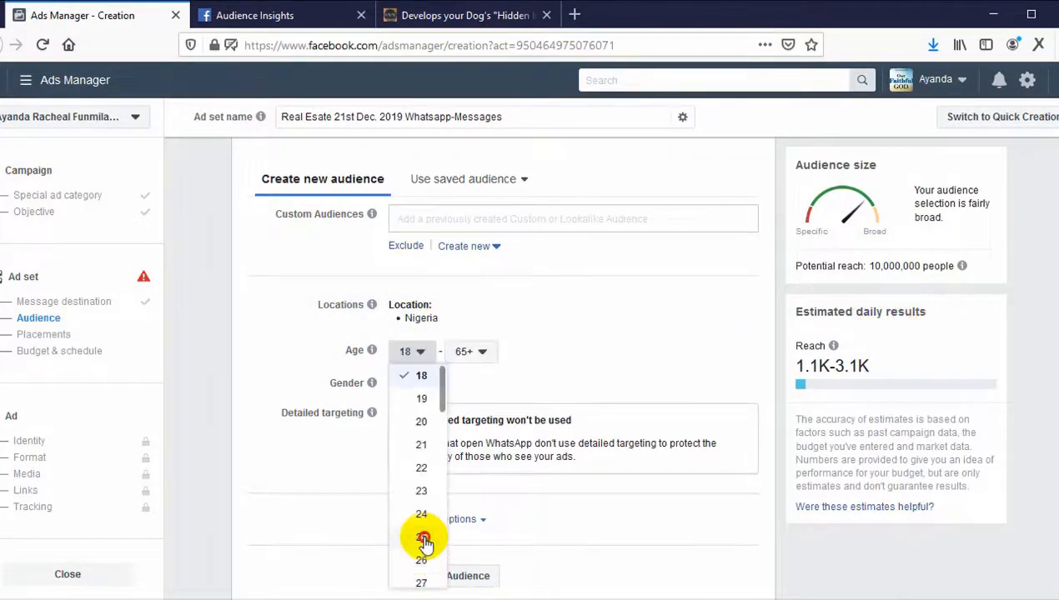
{"action": "left_click", "coordinate": [422, 538]}
{"action": "left_click", "coordinate": [480, 351]}
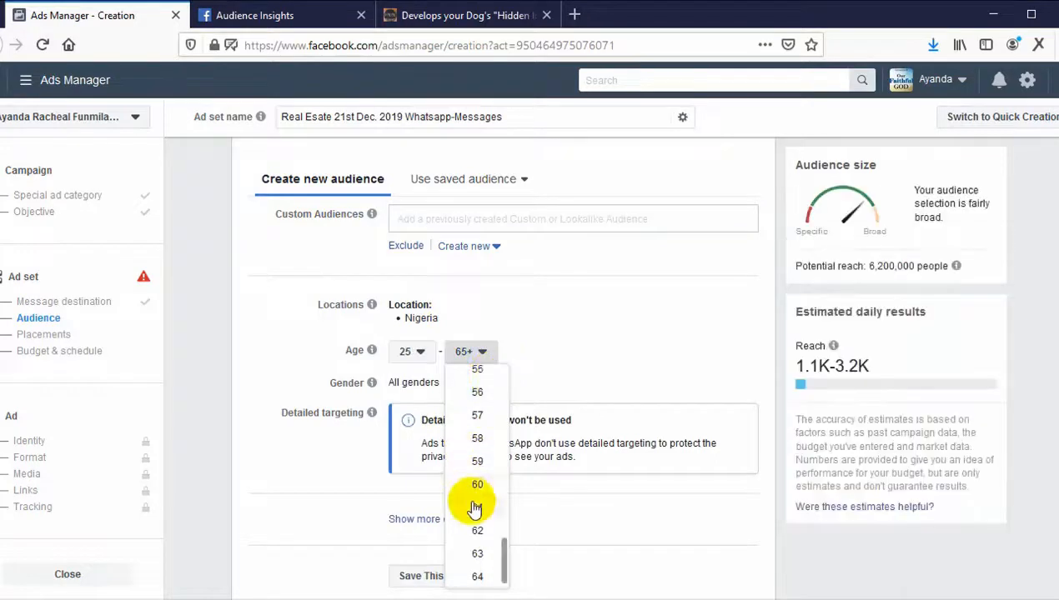
{"action": "scroll", "coordinate": [484, 550], "scroll_direction": "down", "scroll_amount": 1}
{"action": "left_click", "coordinate": [482, 554]}
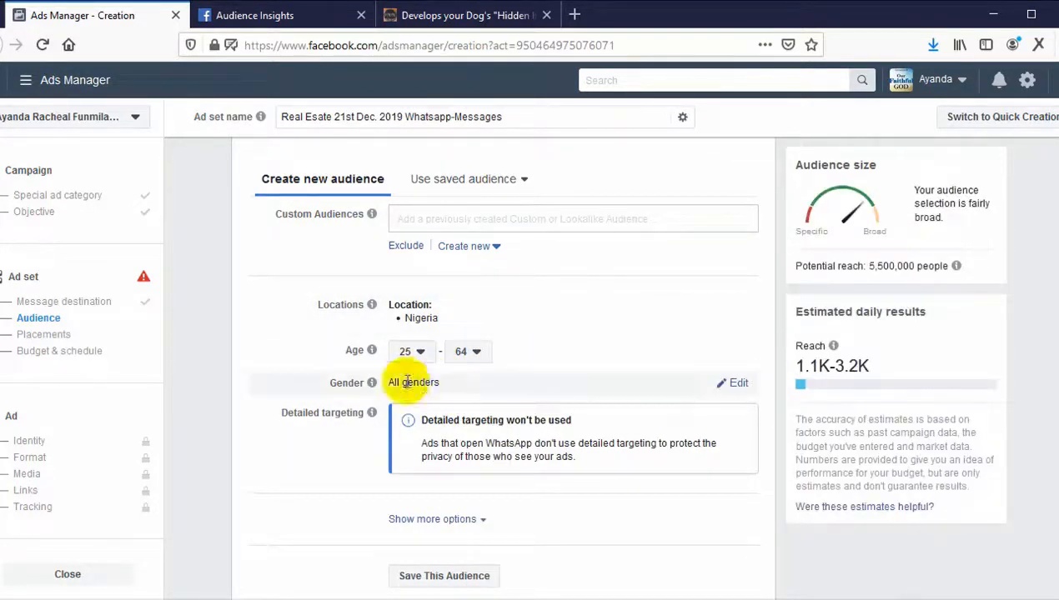
Step: Expand the new audience's additional options and review its gender, detailed targeting, language and connection settings
{"action": "scroll", "coordinate": [581, 206], "scroll_direction": "down", "scroll_amount": 3}
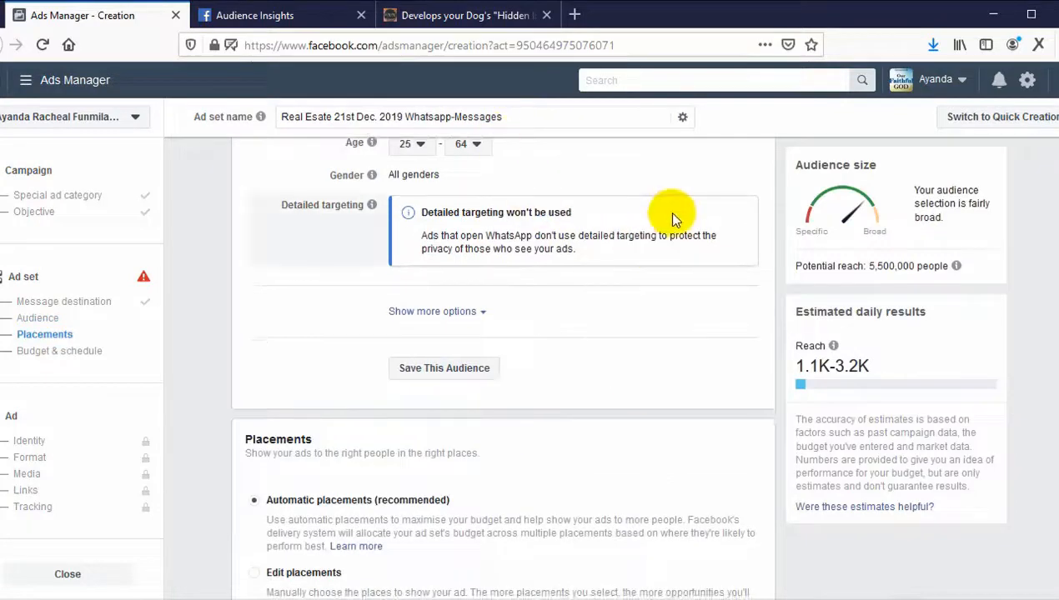
{"action": "scroll", "coordinate": [632, 297], "scroll_direction": "up", "scroll_amount": 2}
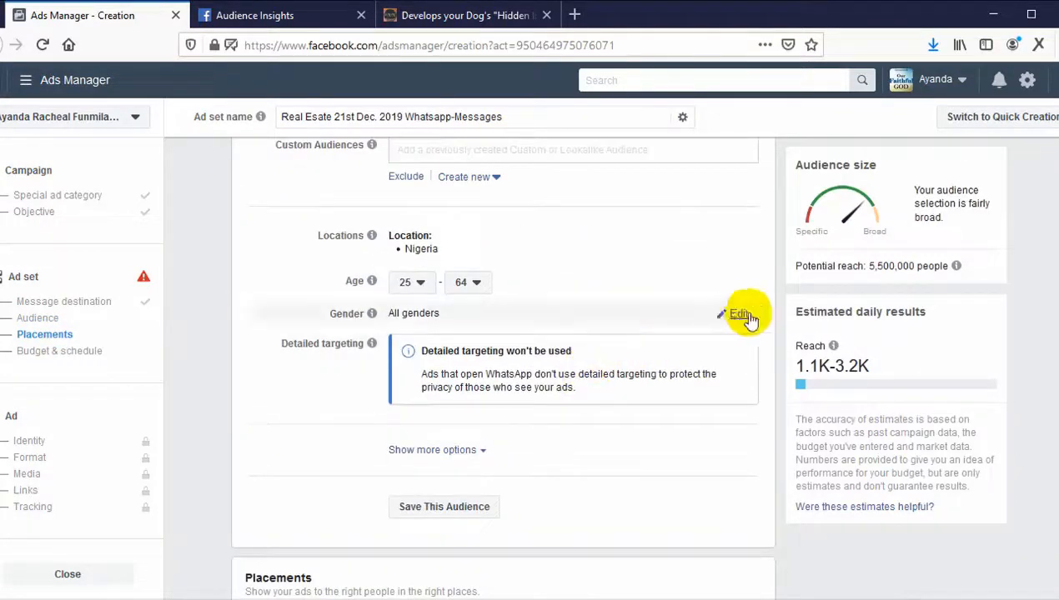
{"action": "scroll", "coordinate": [740, 323], "scroll_direction": "up", "scroll_amount": 2}
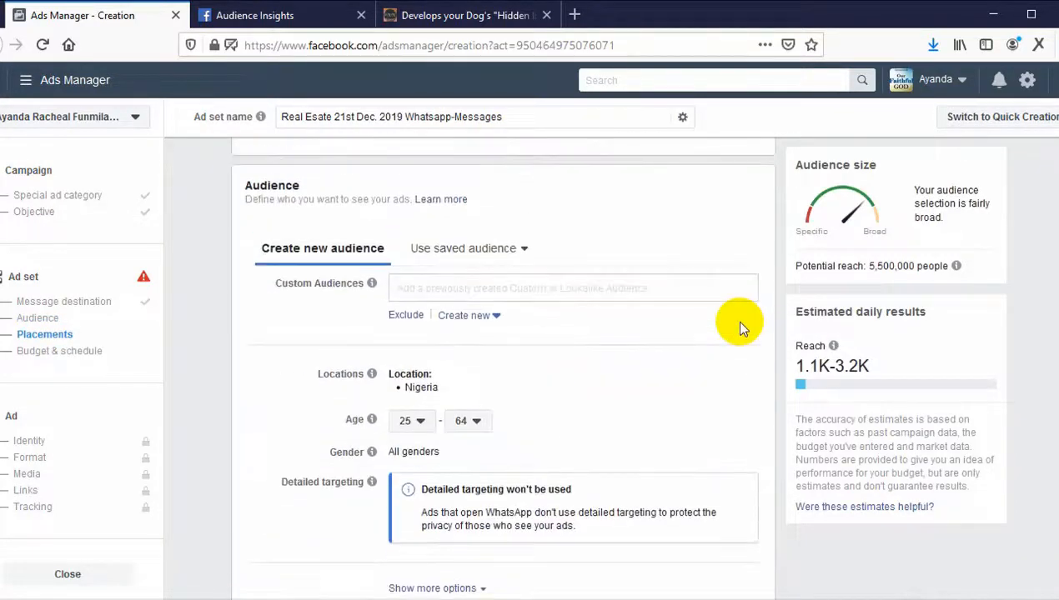
{"action": "scroll", "coordinate": [739, 326], "scroll_direction": "down", "scroll_amount": 1}
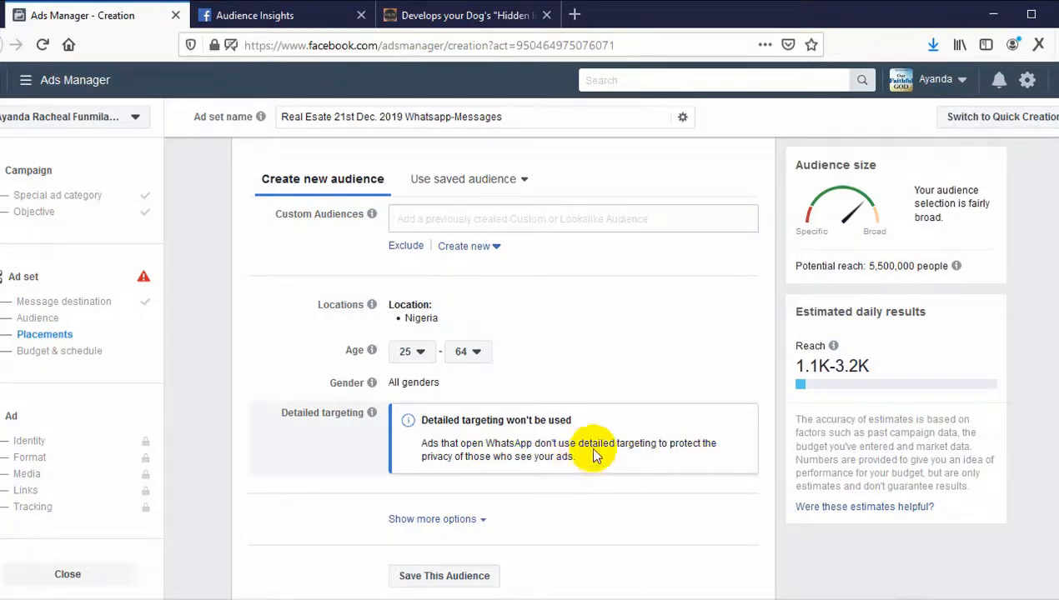
{"action": "left_click", "coordinate": [478, 521]}
{"action": "scroll", "coordinate": [481, 498], "scroll_direction": "down", "scroll_amount": 1}
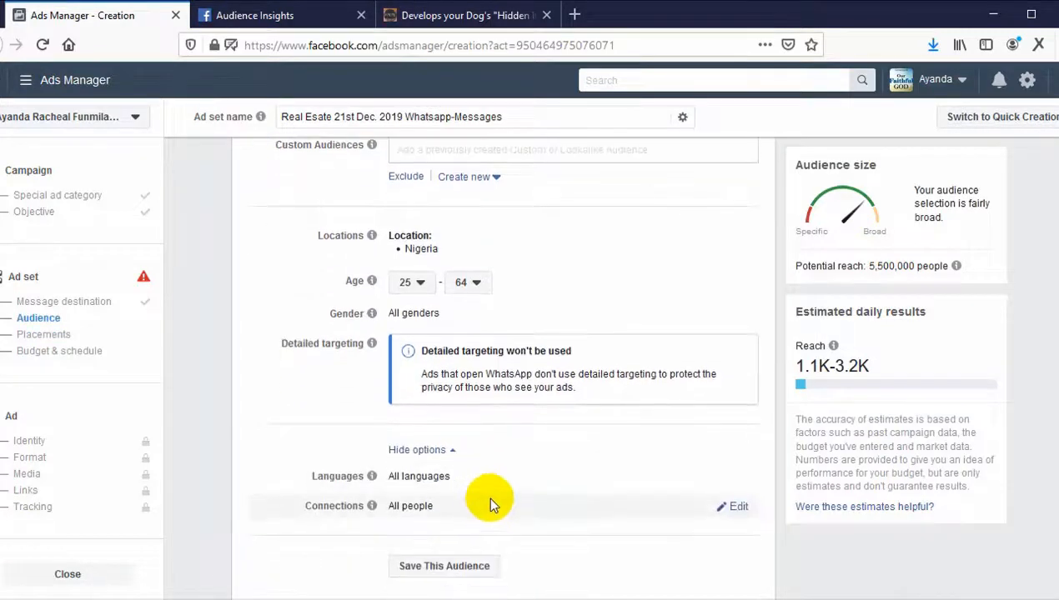
{"action": "scroll", "coordinate": [494, 488], "scroll_direction": "down", "scroll_amount": 1}
{"action": "scroll", "coordinate": [492, 479], "scroll_direction": "up", "scroll_amount": 2}
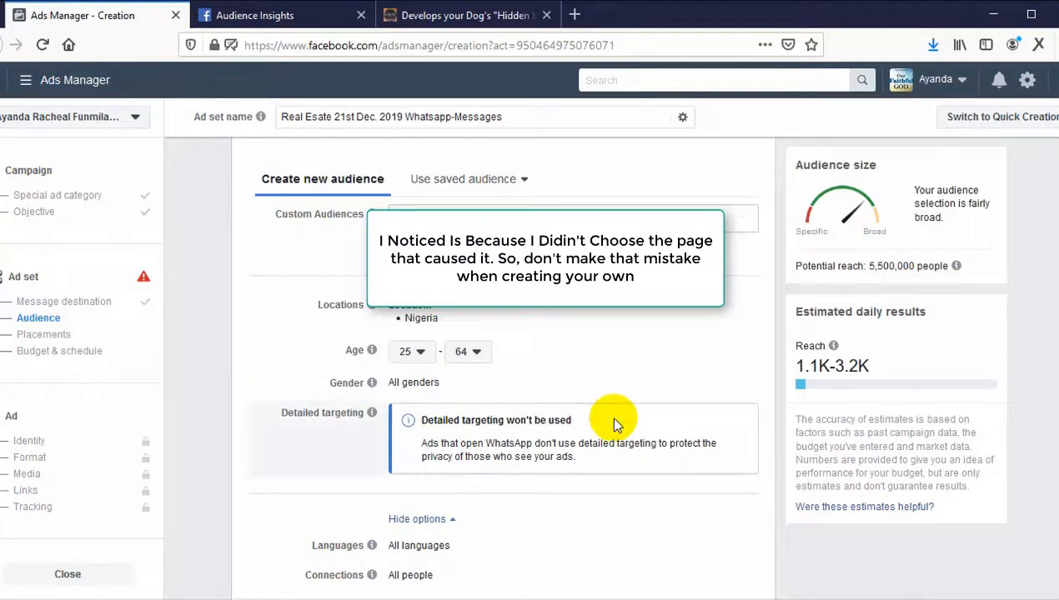
{"action": "scroll", "coordinate": [607, 410], "scroll_direction": "up", "scroll_amount": 2}
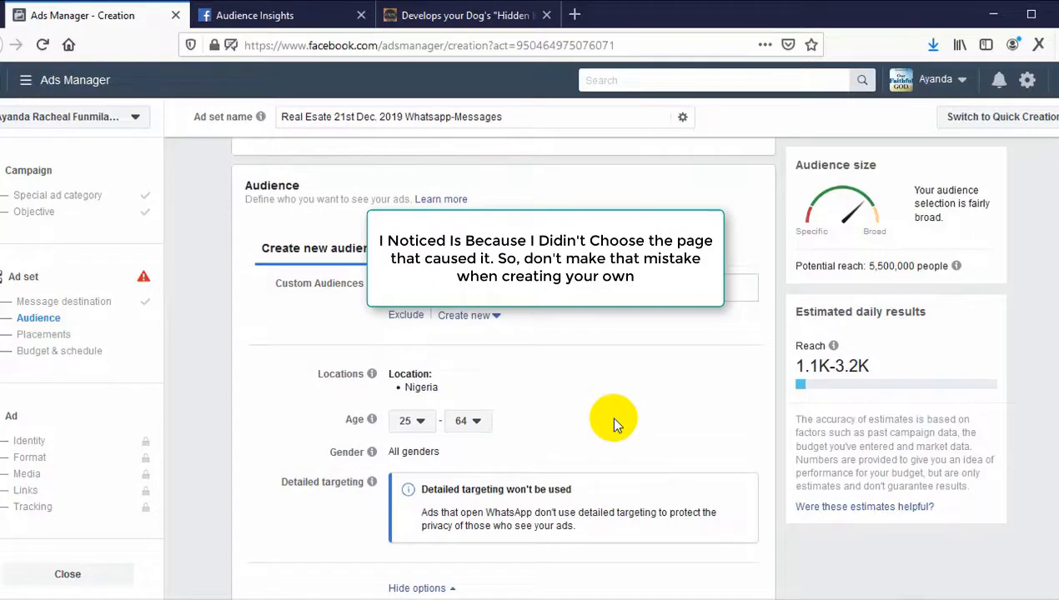
Step: Collapse the new audience's additional options and recheck its location, age, gender and detailed targeting settings
{"action": "scroll", "coordinate": [593, 448], "scroll_direction": "down", "scroll_amount": 5}
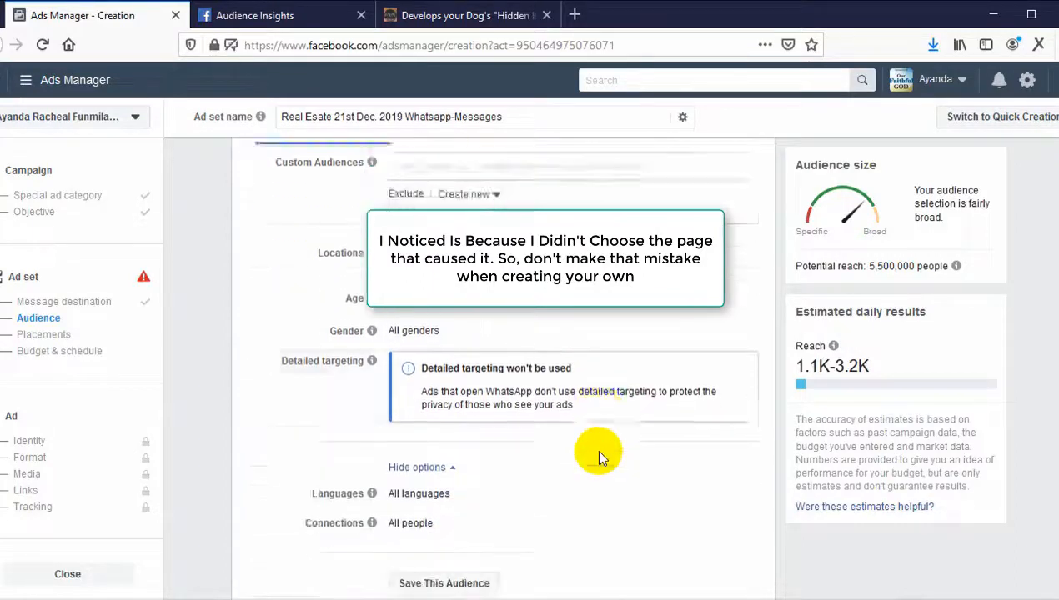
{"action": "left_click", "coordinate": [447, 382]}
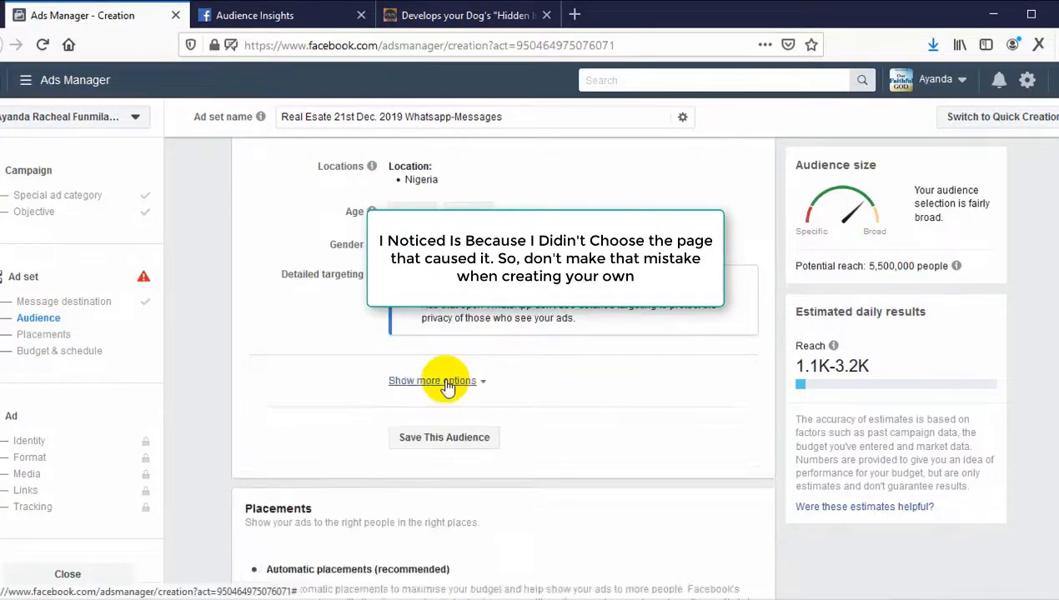
{"action": "scroll", "coordinate": [588, 300], "scroll_direction": "down", "scroll_amount": 2}
{"action": "scroll", "coordinate": [588, 300], "scroll_direction": "down", "scroll_amount": 2}
{"action": "scroll", "coordinate": [583, 302], "scroll_direction": "up", "scroll_amount": 3}
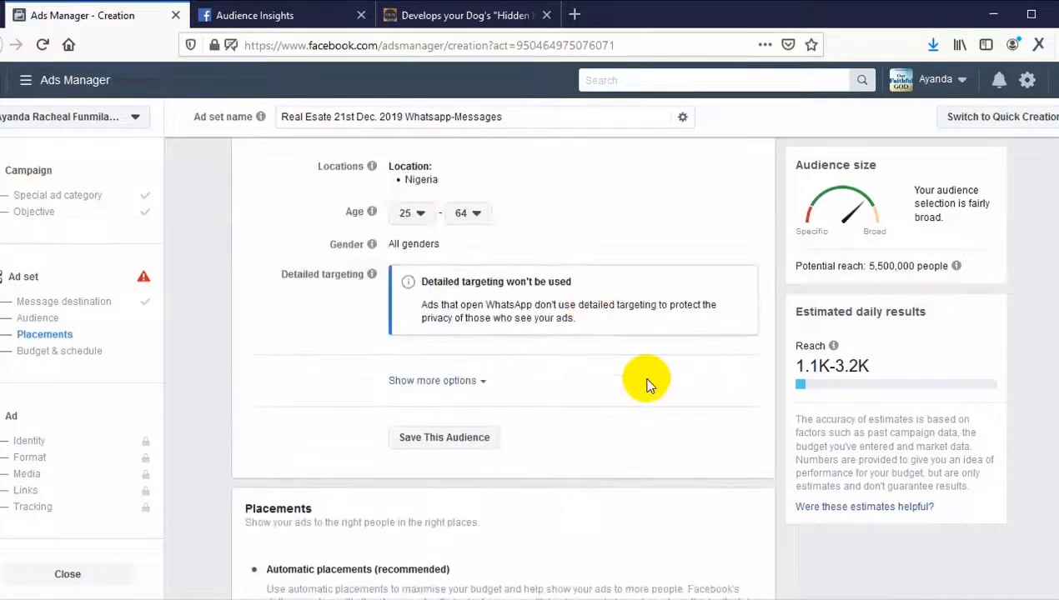
{"action": "scroll", "coordinate": [588, 371], "scroll_direction": "up", "scroll_amount": 2}
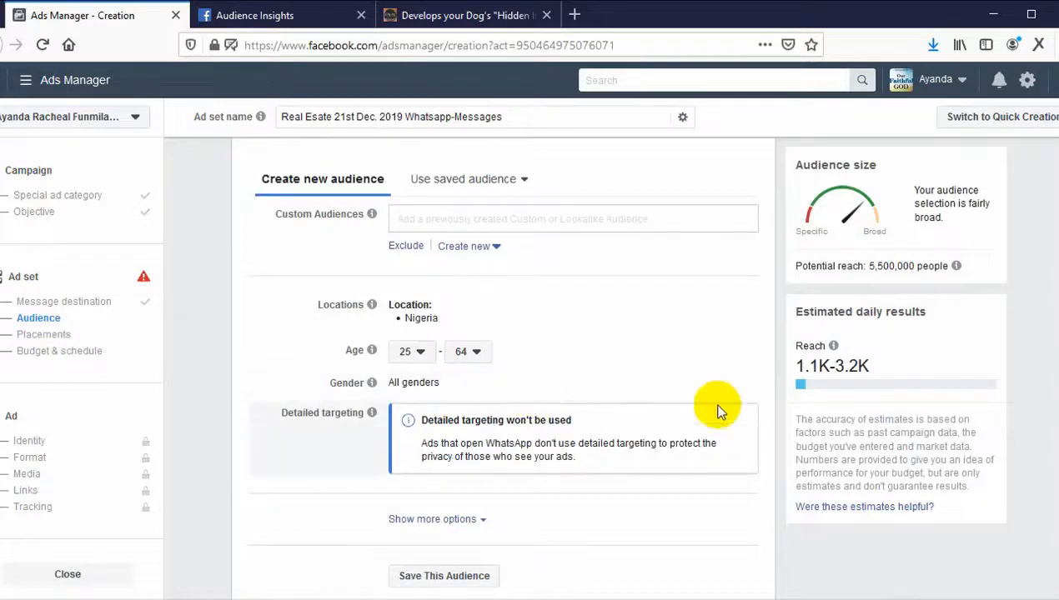
{"action": "left_click", "coordinate": [556, 490]}
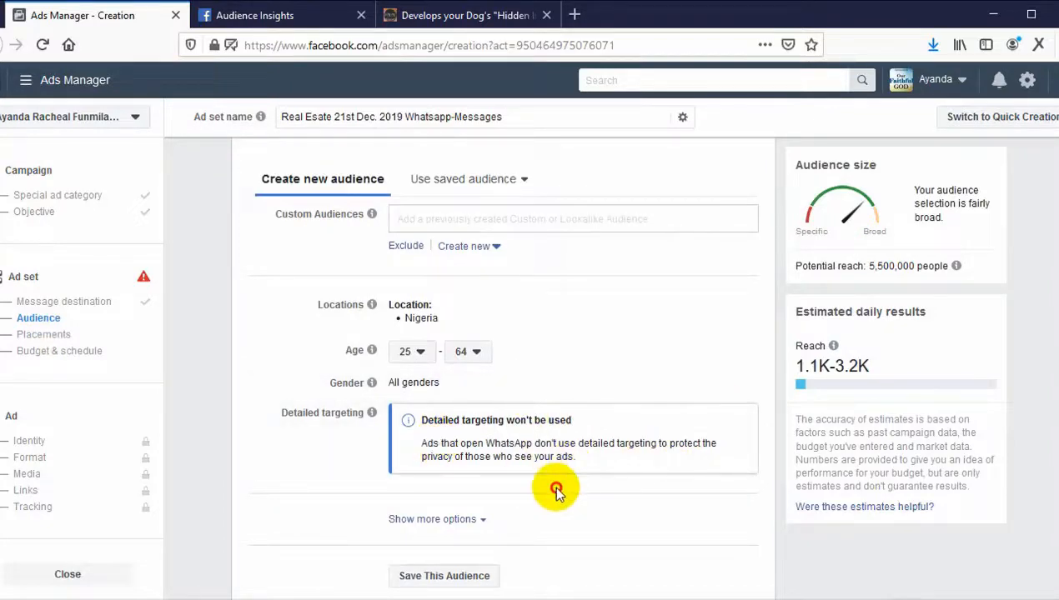
Step: Review the WhatsApp ad set's message destination, audience, placements, budget and schedule, and the reported error
{"action": "scroll", "coordinate": [569, 493], "scroll_direction": "down", "scroll_amount": 6}
{"action": "scroll", "coordinate": [542, 400], "scroll_direction": "up", "scroll_amount": 3}
{"action": "scroll", "coordinate": [551, 444], "scroll_direction": "up", "scroll_amount": 6}
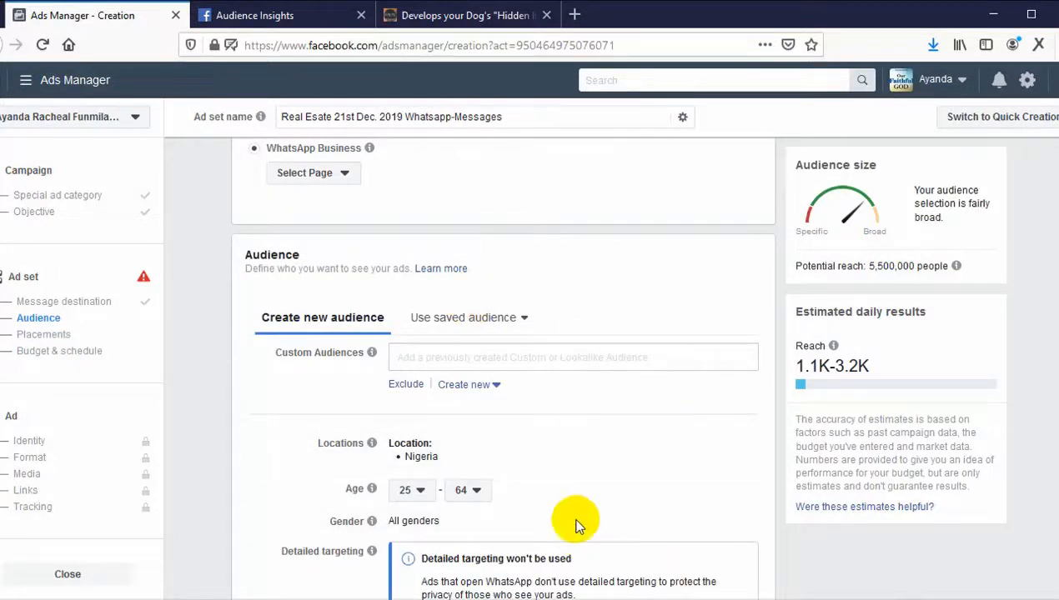
{"action": "scroll", "coordinate": [574, 461], "scroll_direction": "down", "scroll_amount": 1}
{"action": "scroll", "coordinate": [574, 465], "scroll_direction": "down", "scroll_amount": 3}
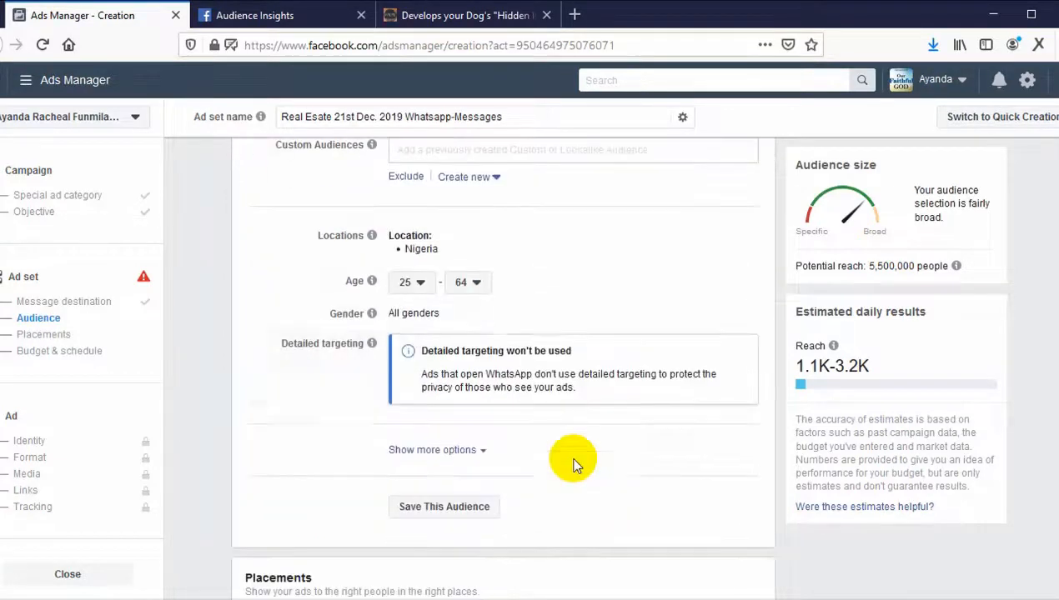
{"action": "scroll", "coordinate": [451, 538], "scroll_direction": "down", "scroll_amount": 3}
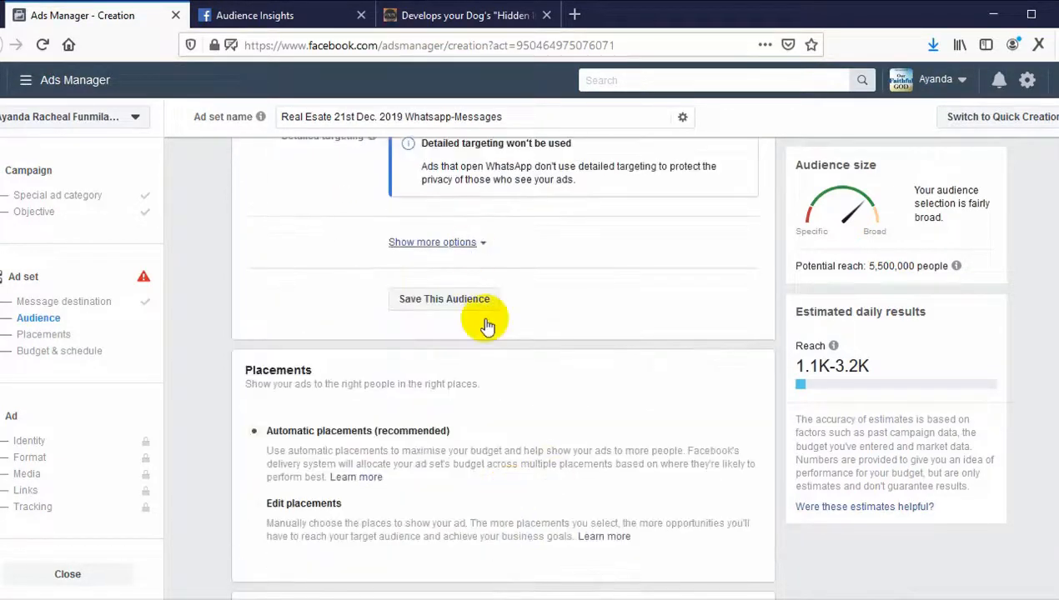
{"action": "scroll", "coordinate": [612, 531], "scroll_direction": "down", "scroll_amount": 1}
{"action": "scroll", "coordinate": [584, 517], "scroll_direction": "down", "scroll_amount": 2}
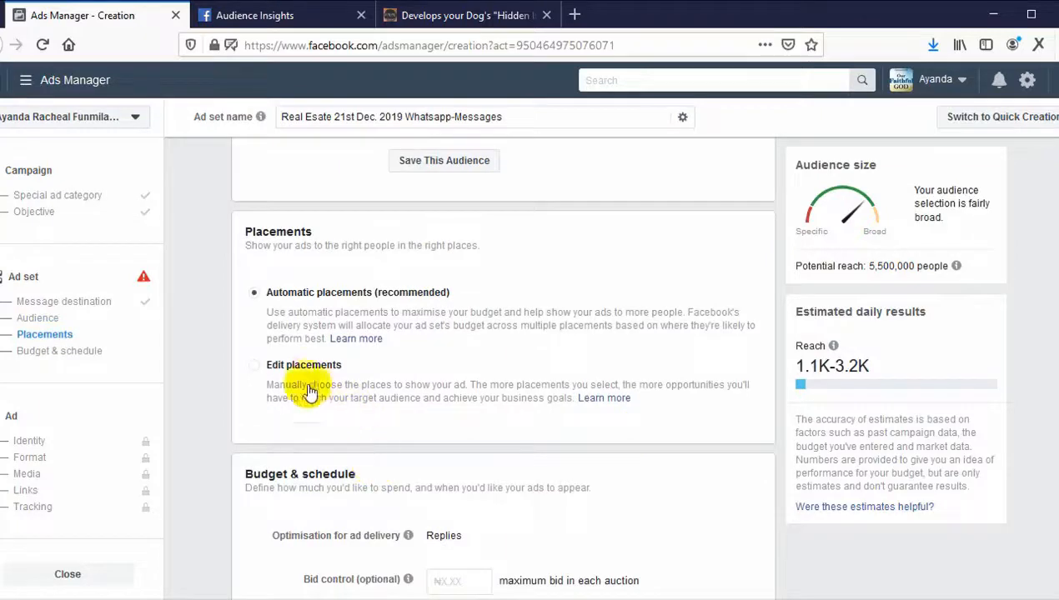
{"action": "scroll", "coordinate": [500, 424], "scroll_direction": "down", "scroll_amount": 2}
{"action": "scroll", "coordinate": [502, 424], "scroll_direction": "down", "scroll_amount": 3}
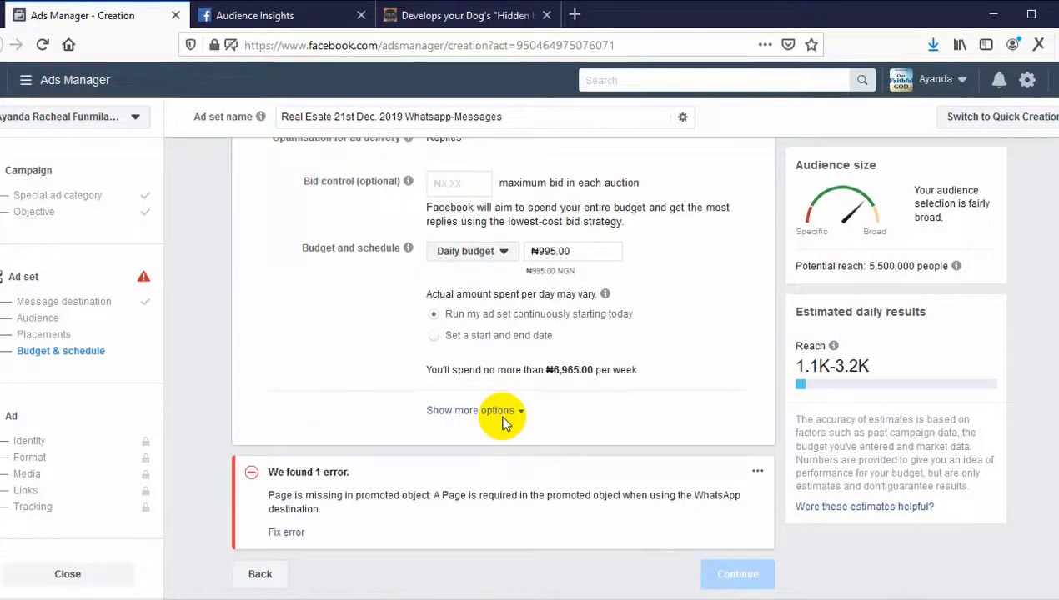
Step: Switch the ad set's message destination from WhatsApp Business to Messenger
{"action": "scroll", "coordinate": [502, 424], "scroll_direction": "up", "scroll_amount": 10}
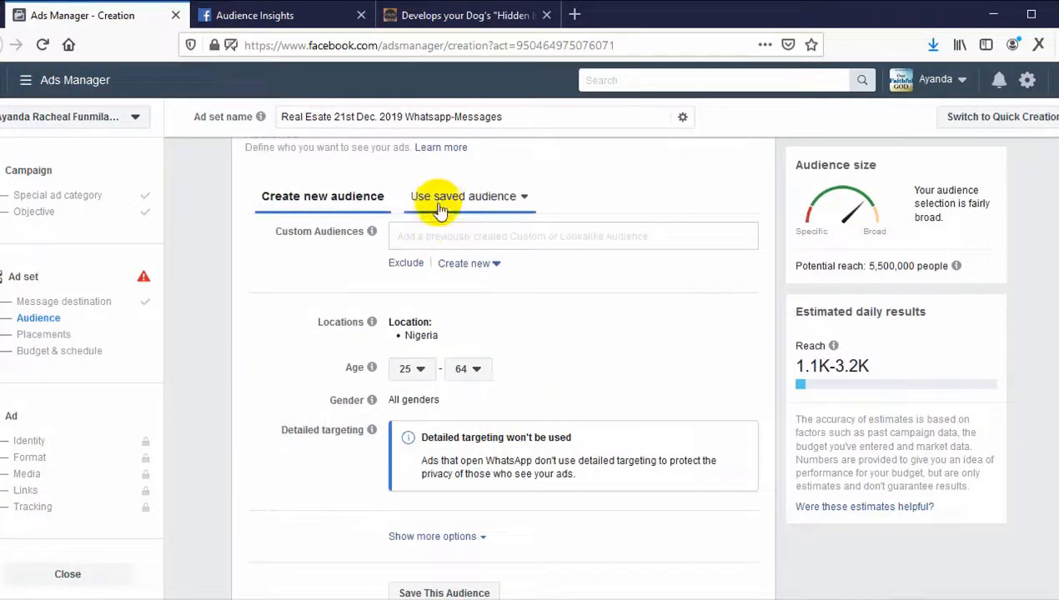
{"action": "scroll", "coordinate": [471, 228], "scroll_direction": "up", "scroll_amount": 3}
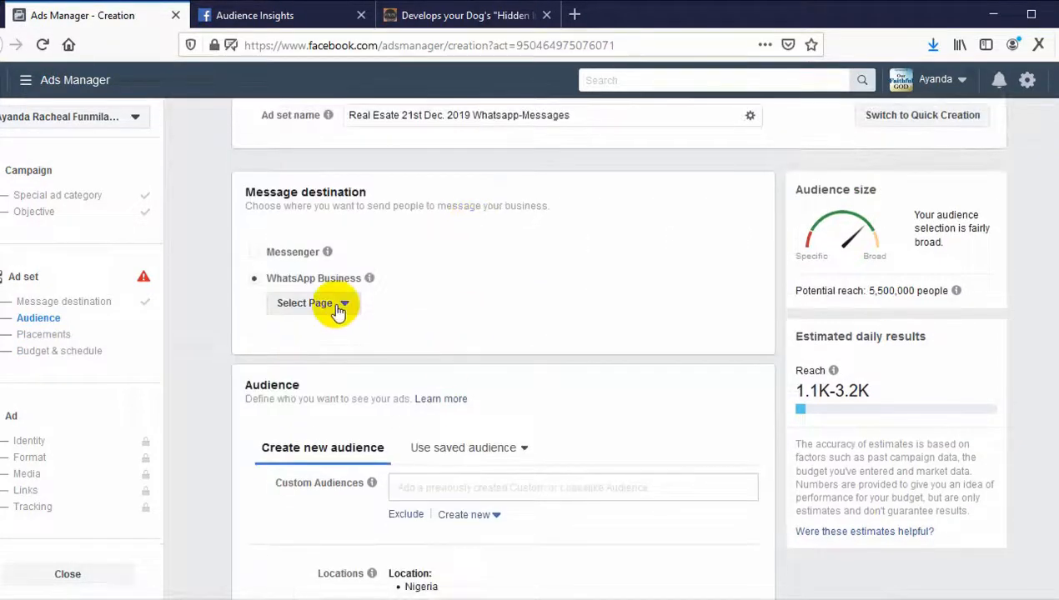
{"action": "left_click", "coordinate": [252, 254]}
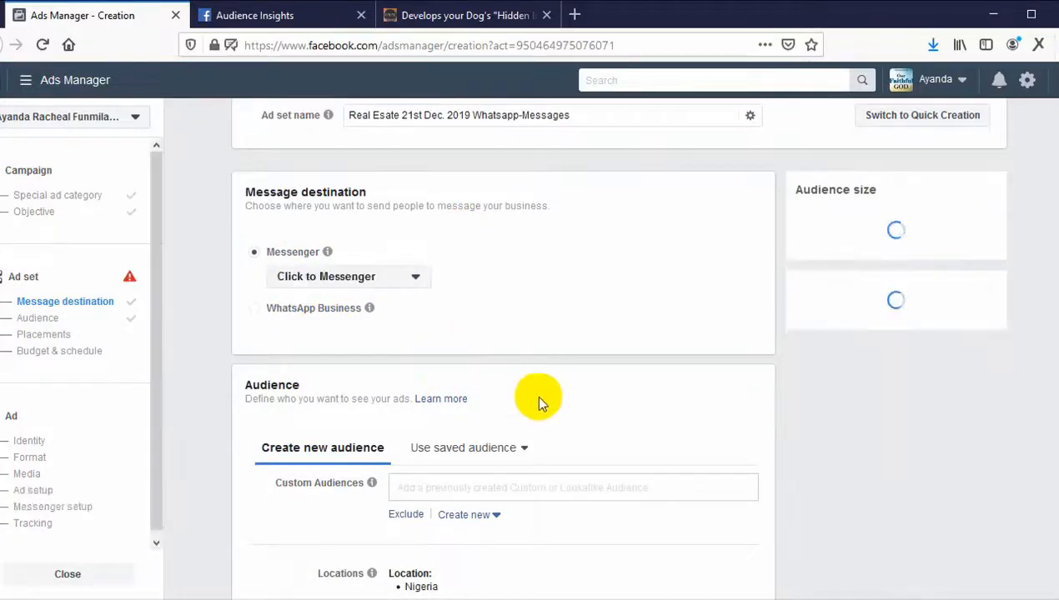
Step: Add the interests Home and Property (Business and industry) to the audience's detailed targeting
{"action": "scroll", "coordinate": [538, 463], "scroll_direction": "down", "scroll_amount": 1}
{"action": "scroll", "coordinate": [538, 459], "scroll_direction": "down", "scroll_amount": 3}
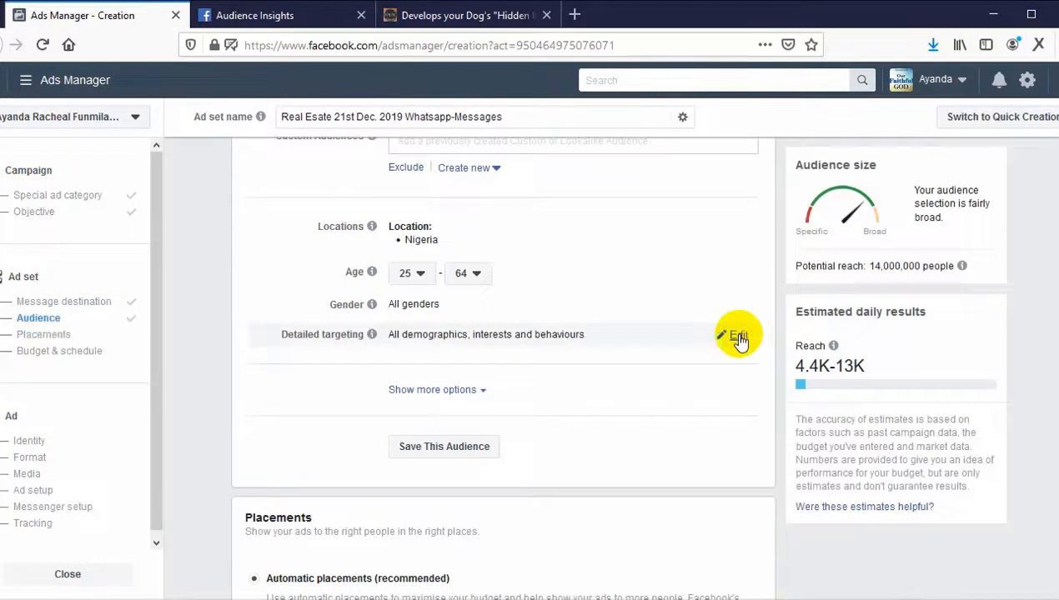
{"action": "left_click", "coordinate": [738, 338]}
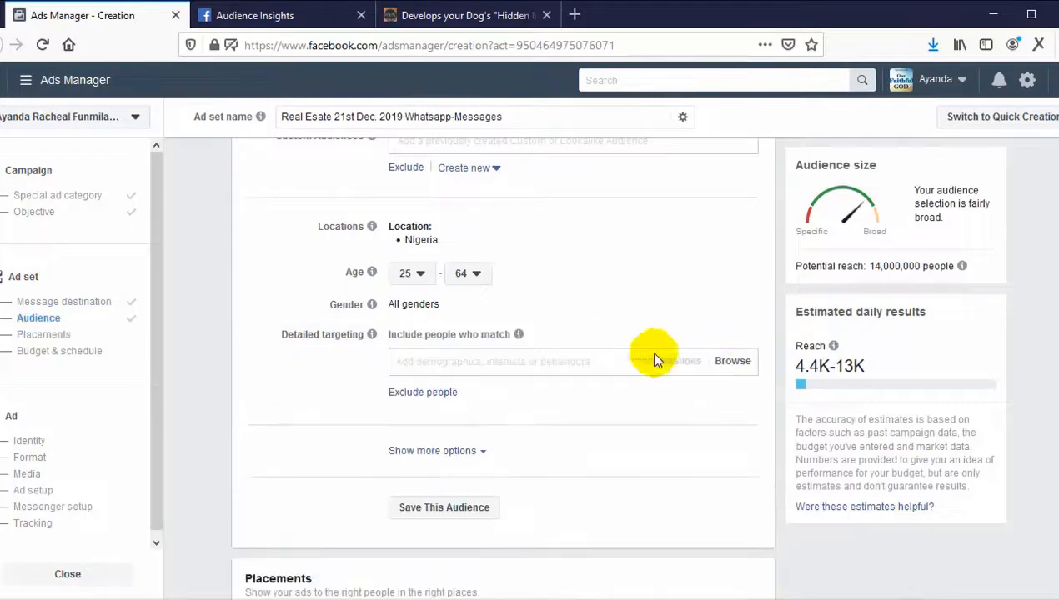
{"action": "left_click", "coordinate": [731, 364]}
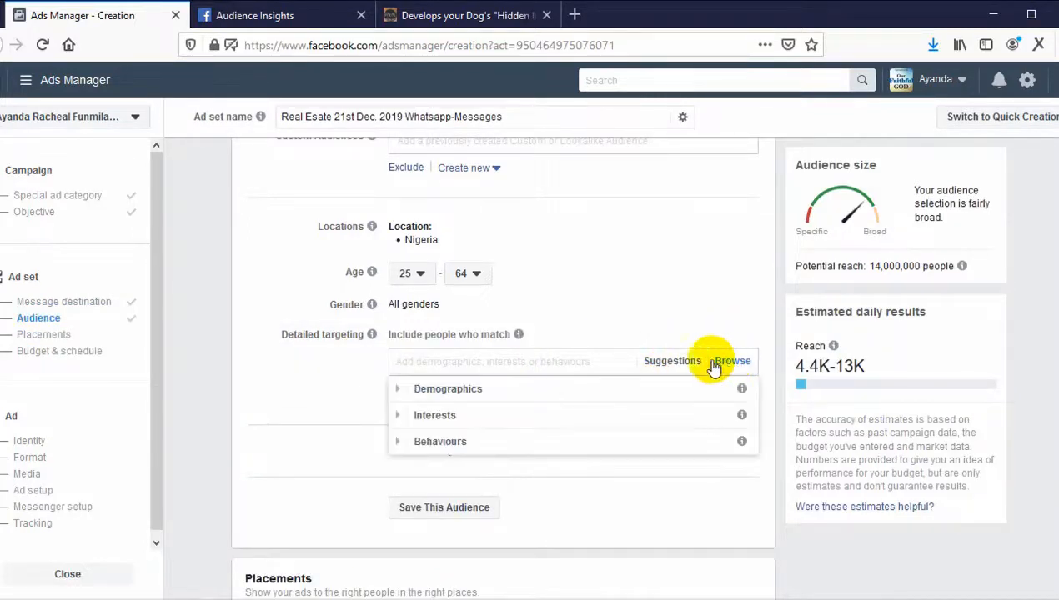
{"action": "left_click", "coordinate": [479, 365]}
{"action": "type", "text": "home"}
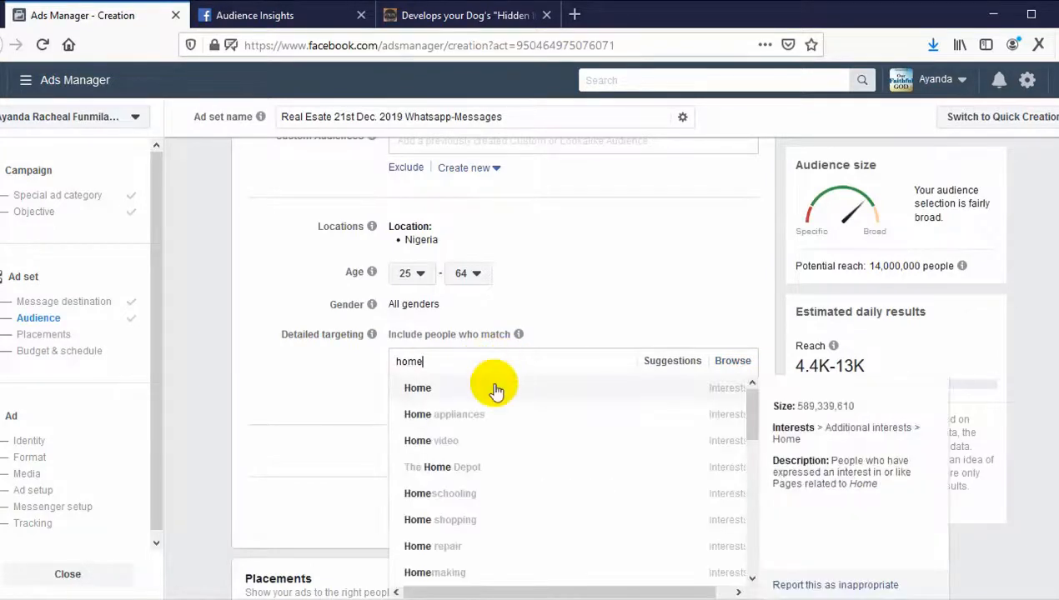
{"action": "left_click", "coordinate": [506, 396]}
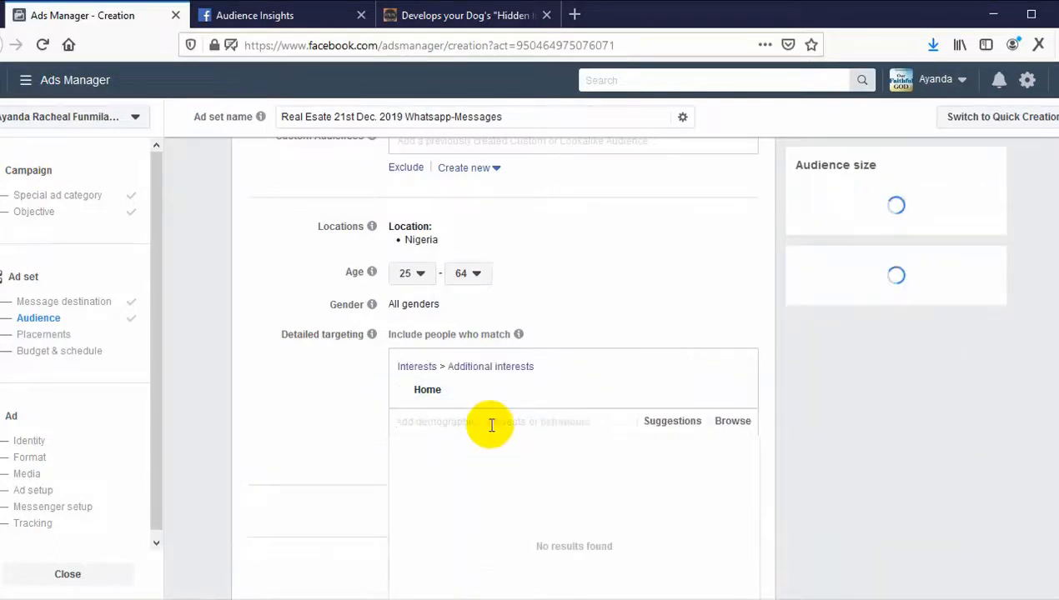
{"action": "type", "text": "proo"}
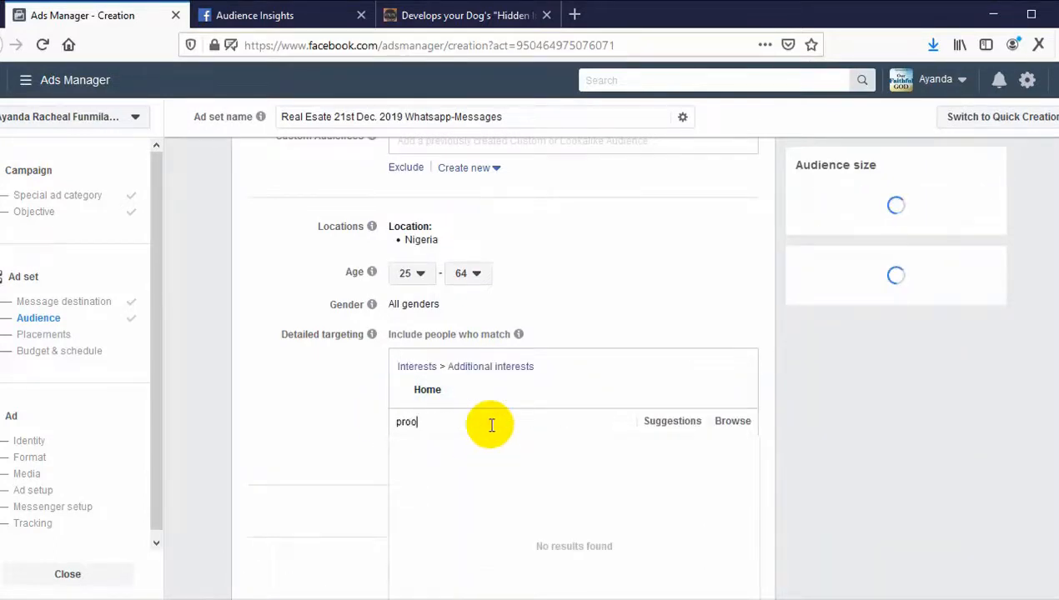
{"action": "type", "text": "ert"}
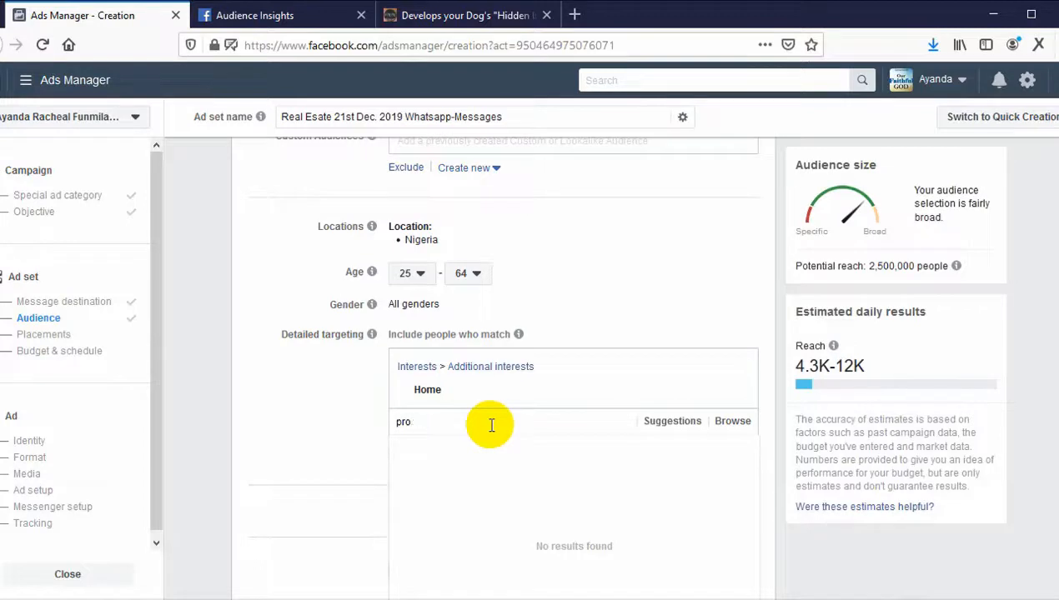
{"action": "type", "text": "perty"}
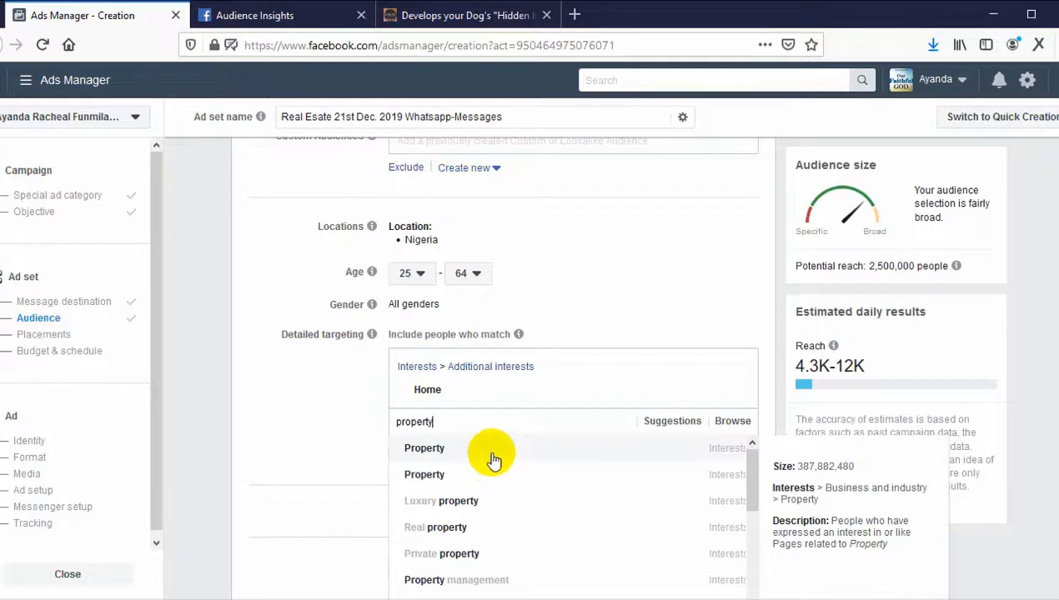
{"action": "left_click", "coordinate": [492, 459]}
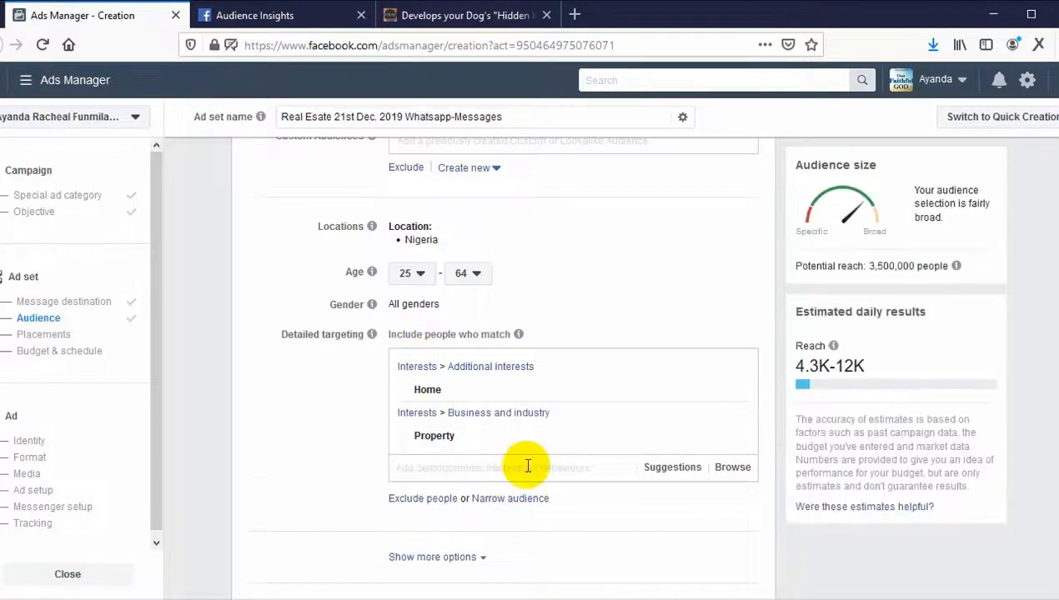
Step: Set the ad set's daily budget to ₦1,000
{"action": "scroll", "coordinate": [528, 467], "scroll_direction": "down", "scroll_amount": 3}
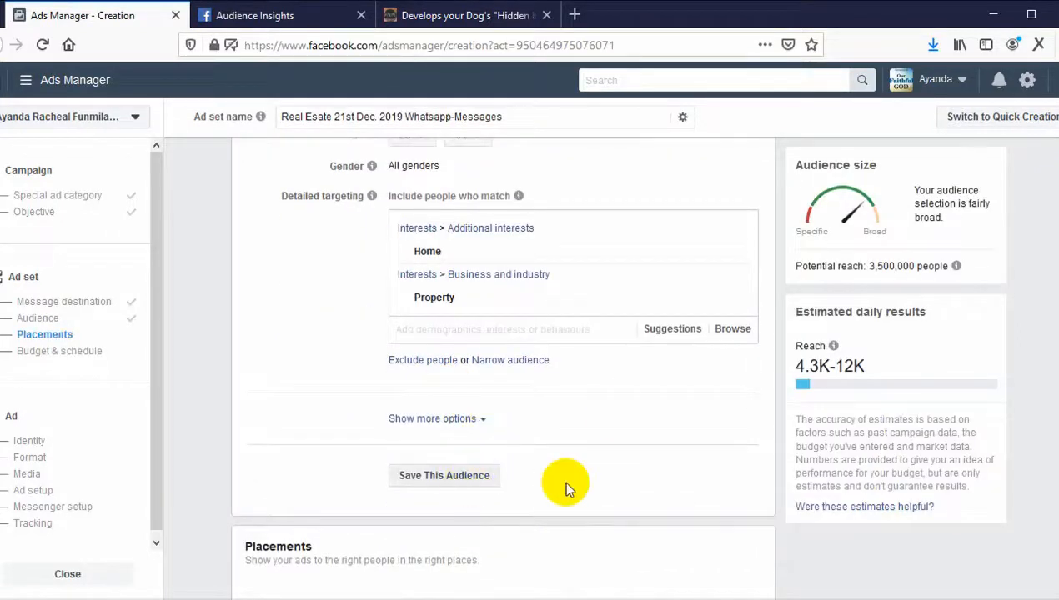
{"action": "scroll", "coordinate": [279, 345], "scroll_direction": "down", "scroll_amount": 7}
{"action": "scroll", "coordinate": [484, 414], "scroll_direction": "down", "scroll_amount": 5}
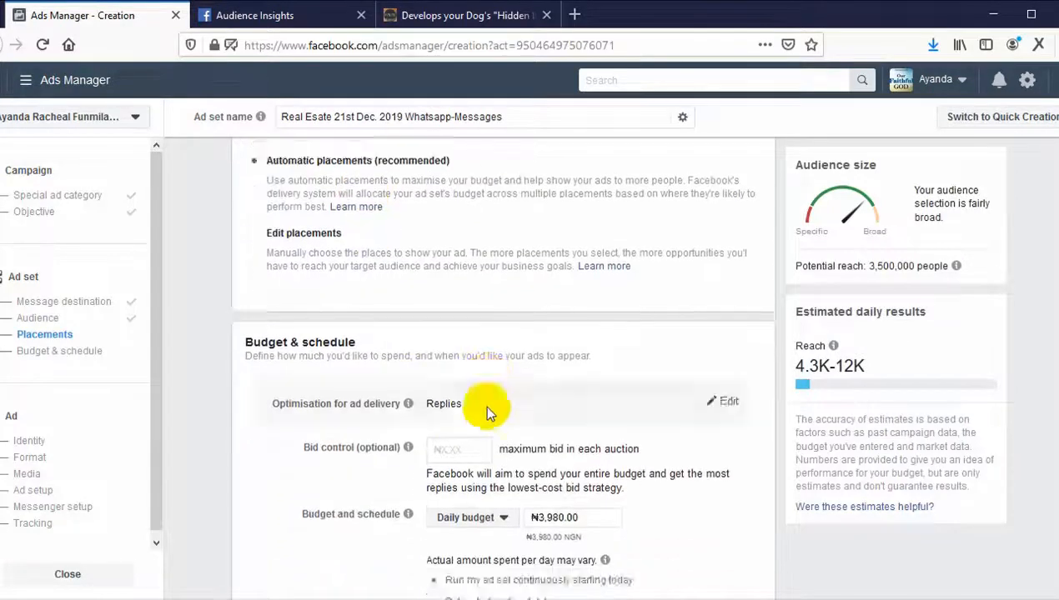
{"action": "left_click_drag", "start_coordinate": [598, 348], "coordinate": [557, 345]}
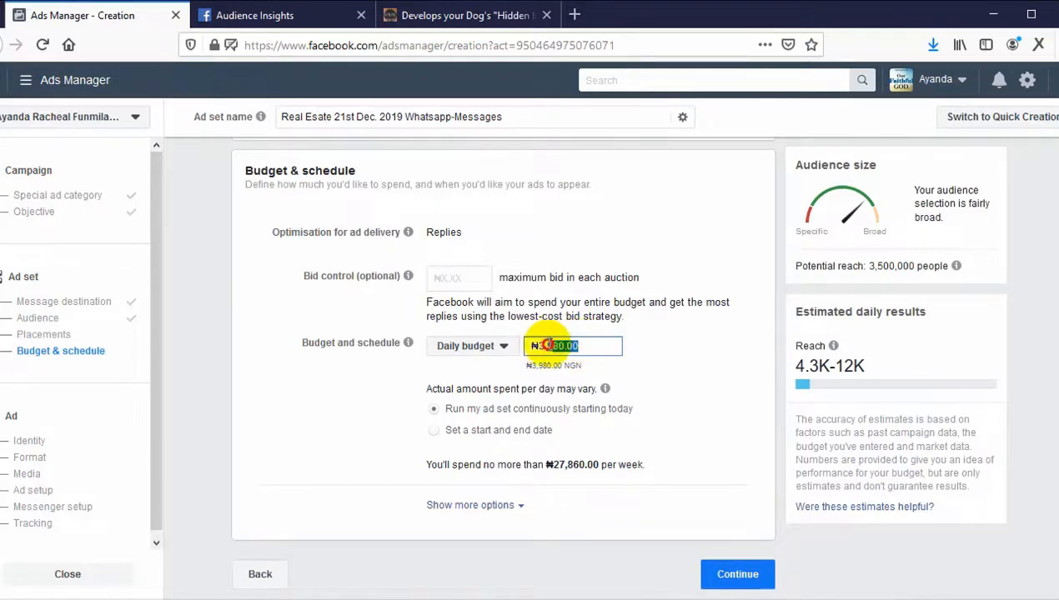
{"action": "type", "text": "1000"}
{"action": "left_click", "coordinate": [744, 359]}
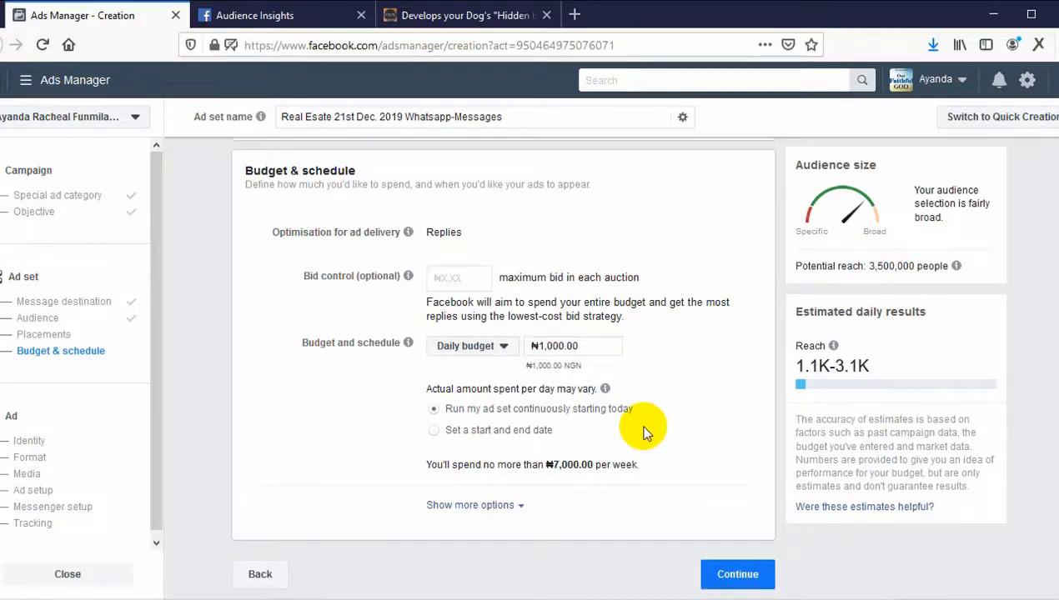
Step: Recheck the audience and examine the manual devices, platforms and feeds offered under Edit placements
{"action": "scroll", "coordinate": [643, 429], "scroll_direction": "up", "scroll_amount": 7}
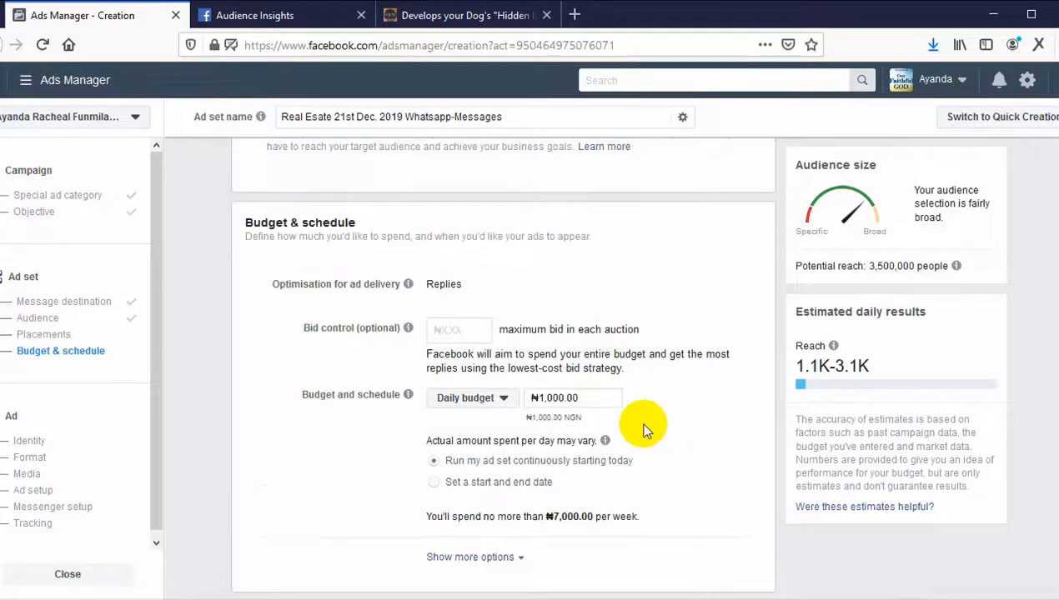
{"action": "scroll", "coordinate": [644, 429], "scroll_direction": "up", "scroll_amount": 5}
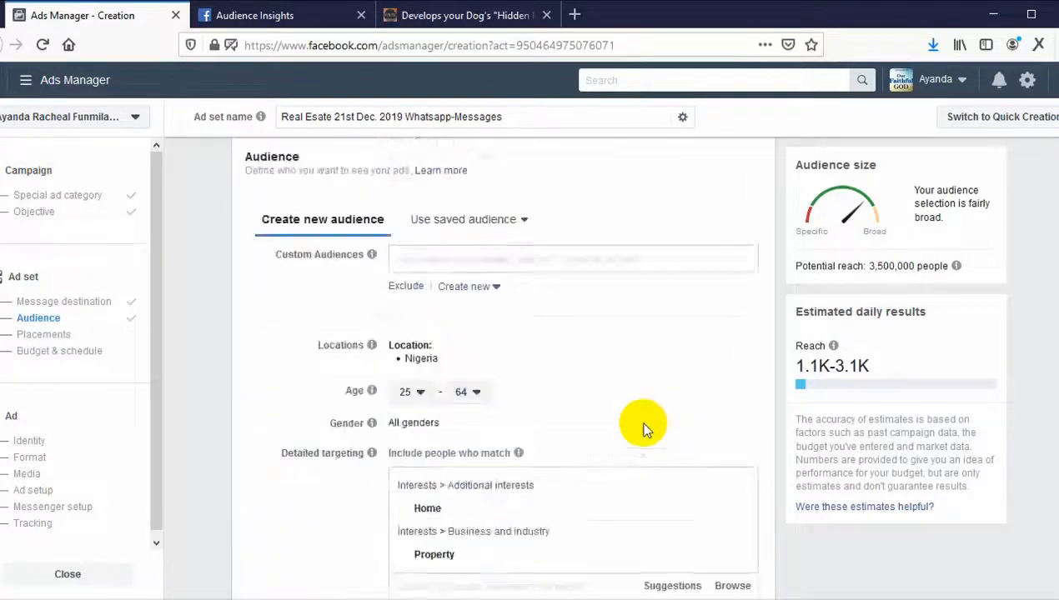
{"action": "scroll", "coordinate": [644, 430], "scroll_direction": "down", "scroll_amount": 4}
{"action": "scroll", "coordinate": [640, 421], "scroll_direction": "down", "scroll_amount": 3}
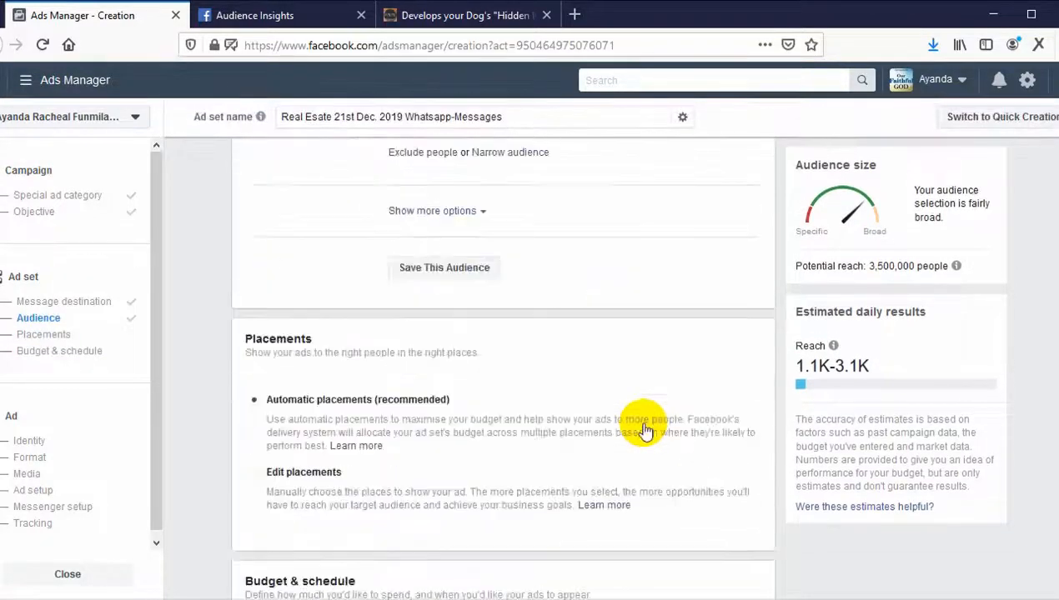
{"action": "left_click", "coordinate": [263, 485]}
{"action": "scroll", "coordinate": [553, 472], "scroll_direction": "down", "scroll_amount": 3}
{"action": "scroll", "coordinate": [634, 375], "scroll_direction": "down", "scroll_amount": 3}
{"action": "scroll", "coordinate": [355, 243], "scroll_direction": "up", "scroll_amount": 3}
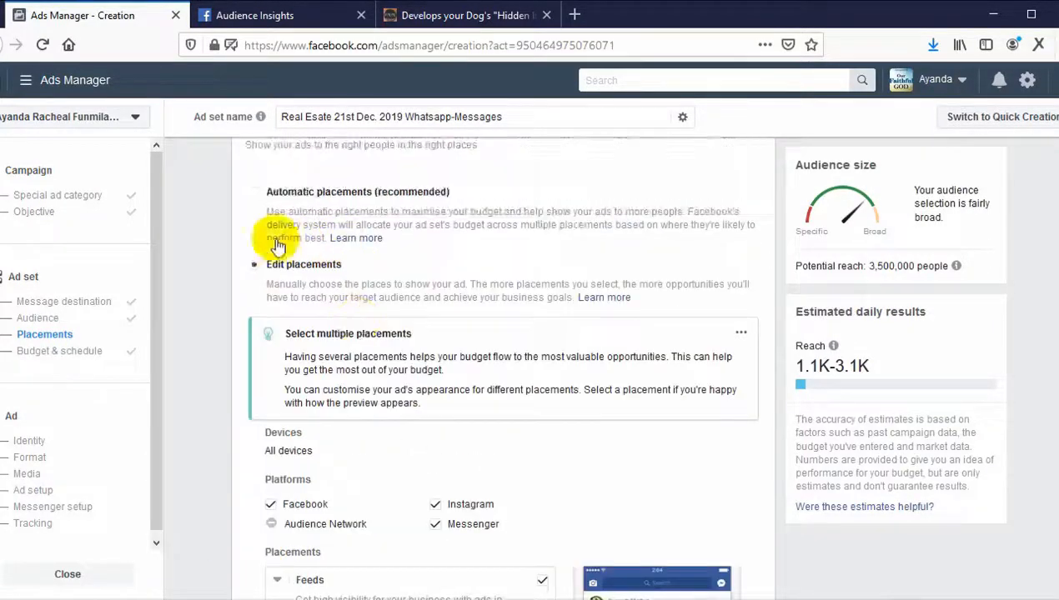
{"action": "scroll", "coordinate": [652, 405], "scroll_direction": "down", "scroll_amount": 3}
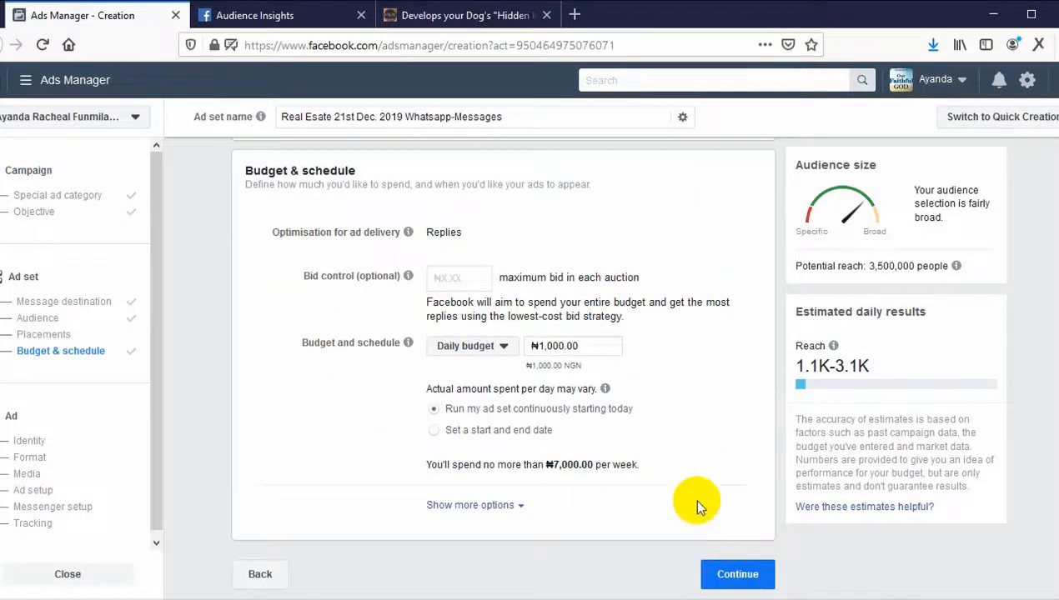
Step: Check the ad set's settings once more and continue to the ad creation stage
{"action": "scroll", "coordinate": [704, 491], "scroll_direction": "up", "scroll_amount": 5}
{"action": "scroll", "coordinate": [722, 457], "scroll_direction": "down", "scroll_amount": 4}
{"action": "scroll", "coordinate": [722, 458], "scroll_direction": "down", "scroll_amount": 1}
{"action": "left_click", "coordinate": [741, 575]}
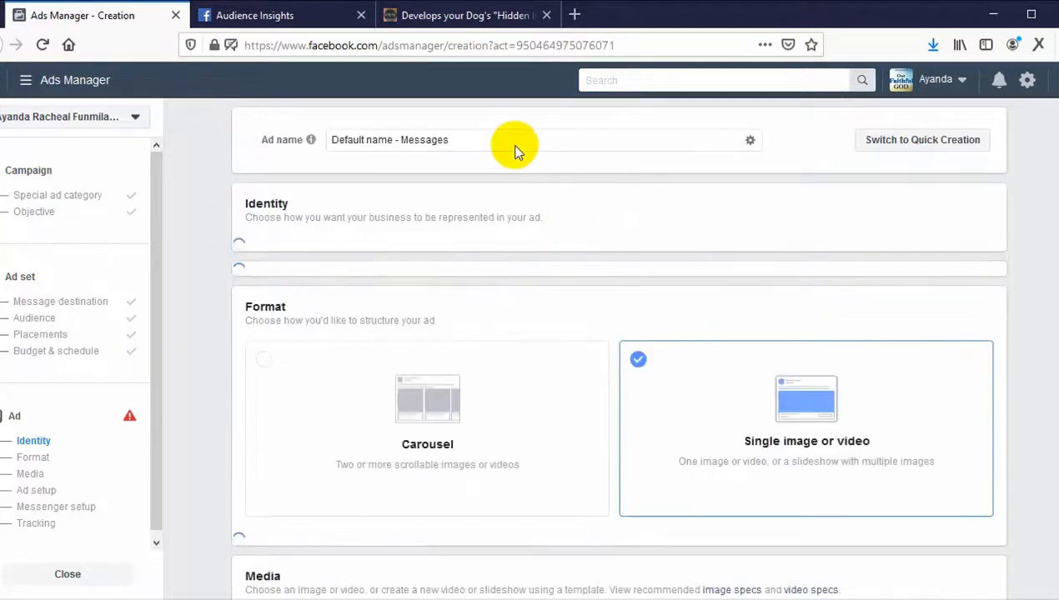
Step: Name the ad "Real Esate 21st Dec. 2019 Whatsapp-Messages" and set its identity to the Femstic Page and the femstic_store Instagram account
{"action": "left_click", "coordinate": [510, 140]}
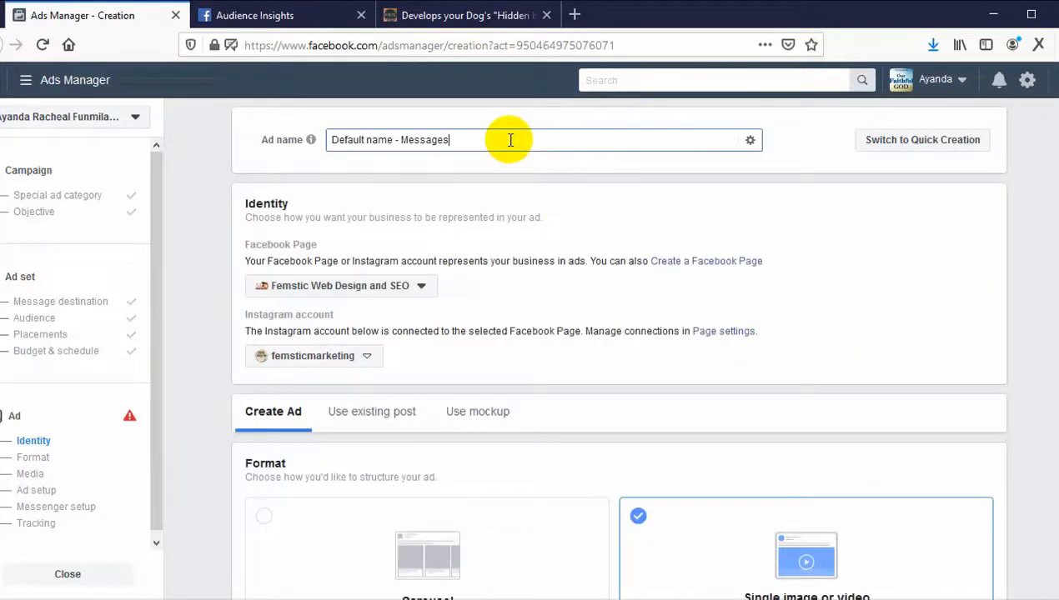
{"action": "type", "text": "Real Esate 21st Dec. 2019 Whatsapp-Messages"}
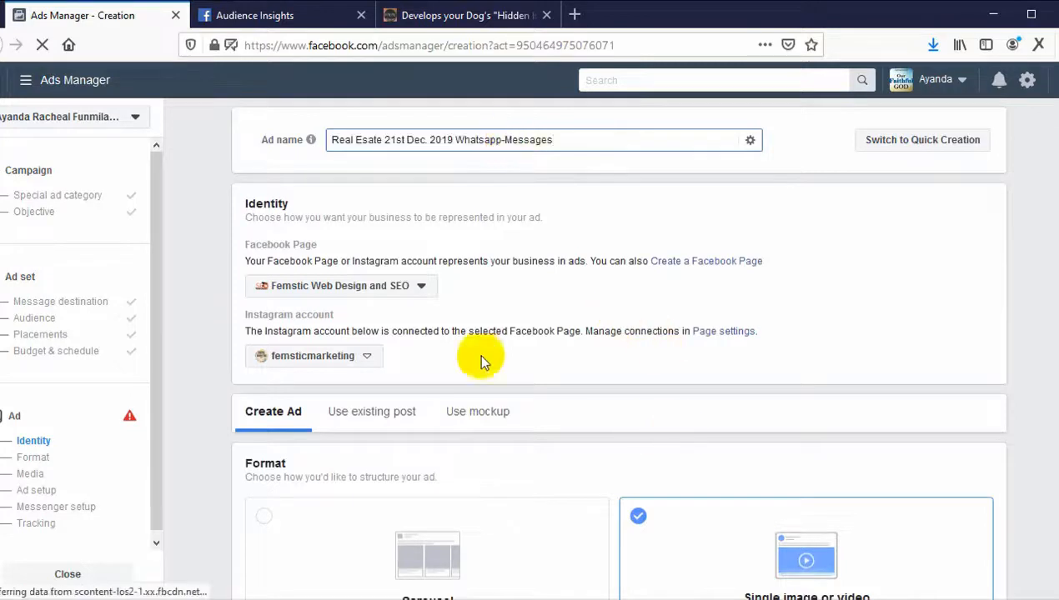
{"action": "left_click", "coordinate": [390, 287]}
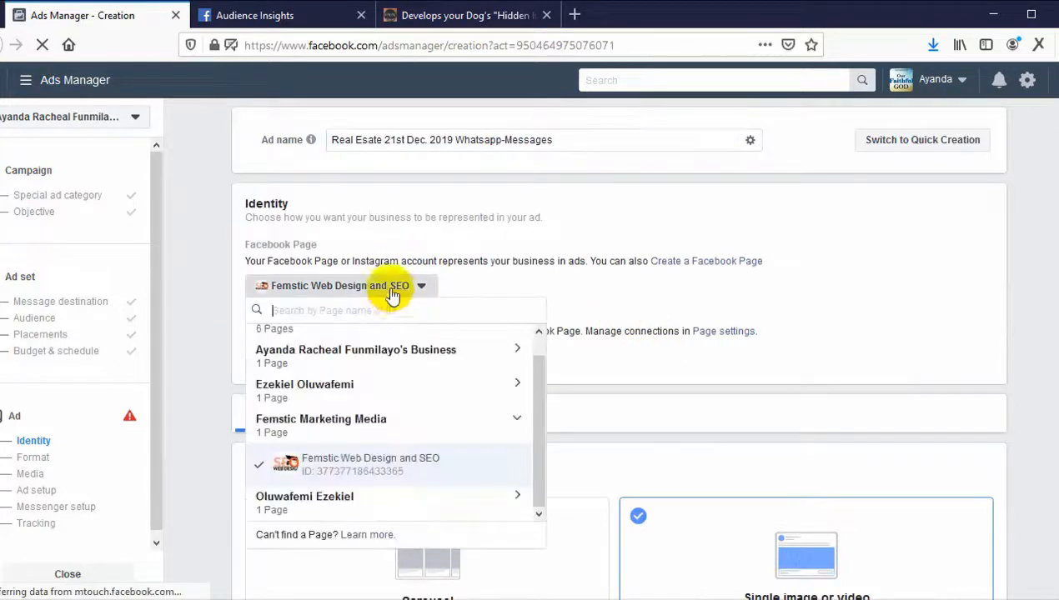
{"action": "left_click", "coordinate": [307, 331]}
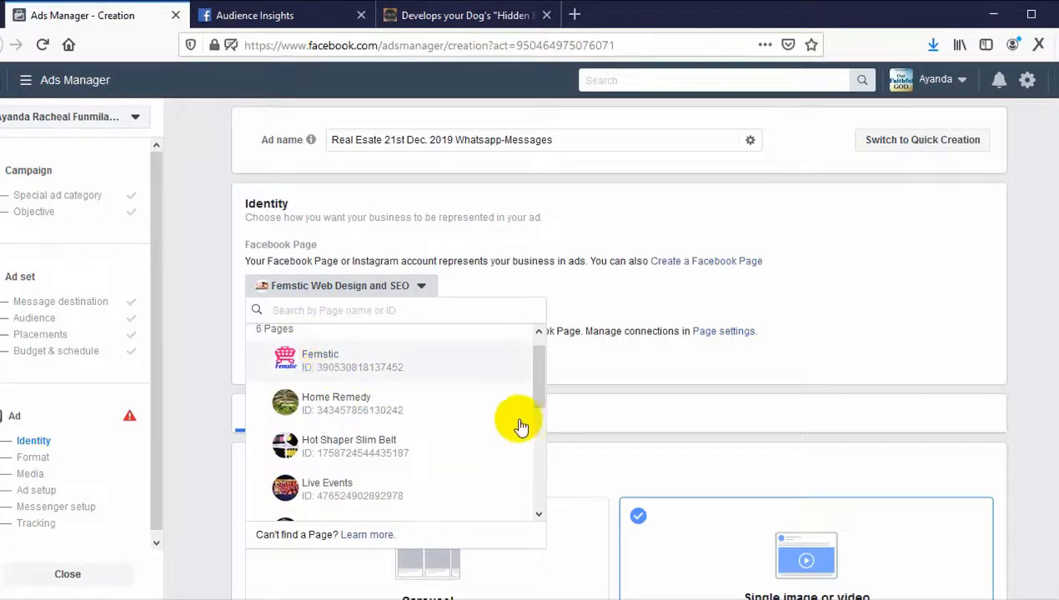
{"action": "left_click", "coordinate": [508, 368]}
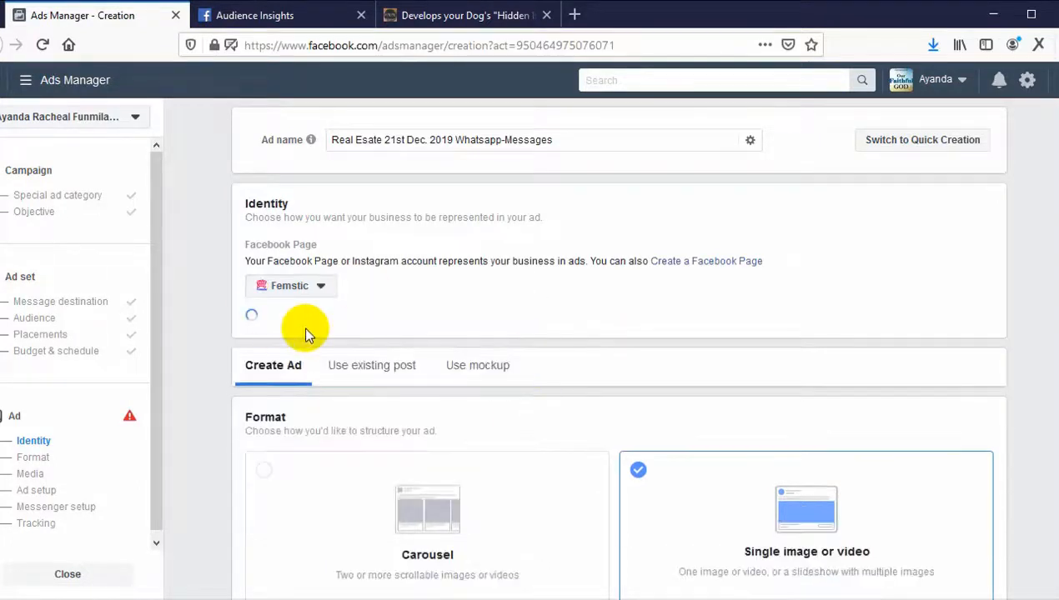
{"action": "left_click", "coordinate": [342, 361]}
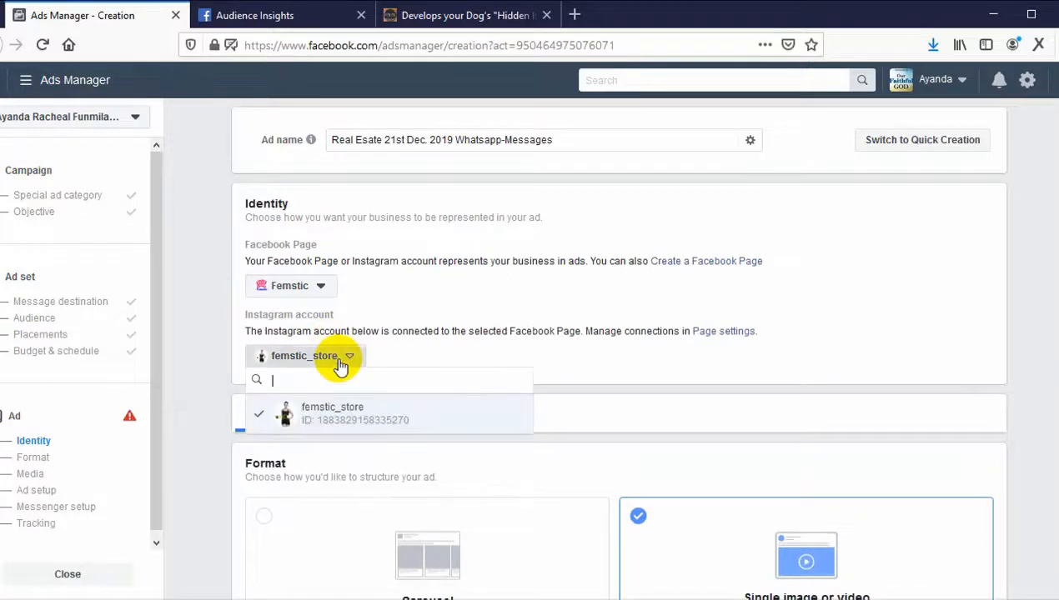
{"action": "left_click", "coordinate": [346, 403]}
Step: Add the 960 × 654 house picture from the account's image assets as the single-image ad's media
{"action": "scroll", "coordinate": [434, 359], "scroll_direction": "down", "scroll_amount": 3}
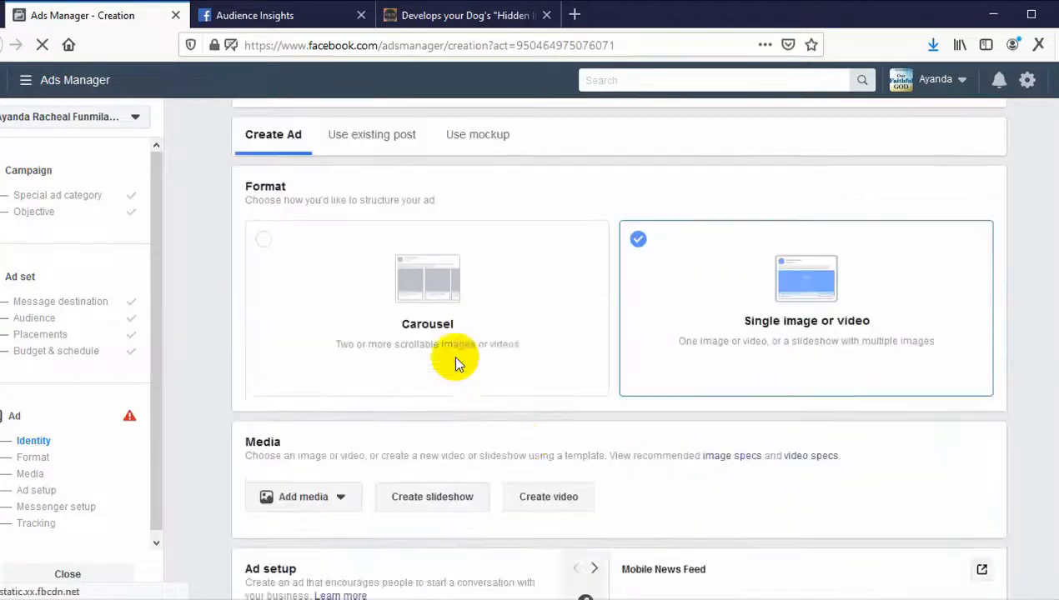
{"action": "scroll", "coordinate": [542, 433], "scroll_direction": "down", "scroll_amount": 2}
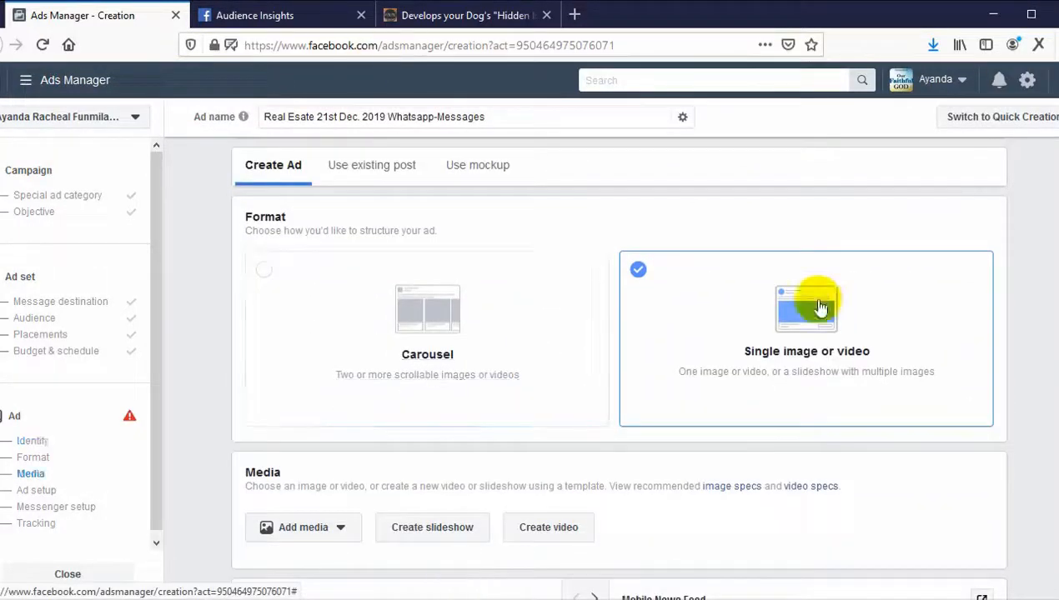
{"action": "scroll", "coordinate": [667, 401], "scroll_direction": "down", "scroll_amount": 3}
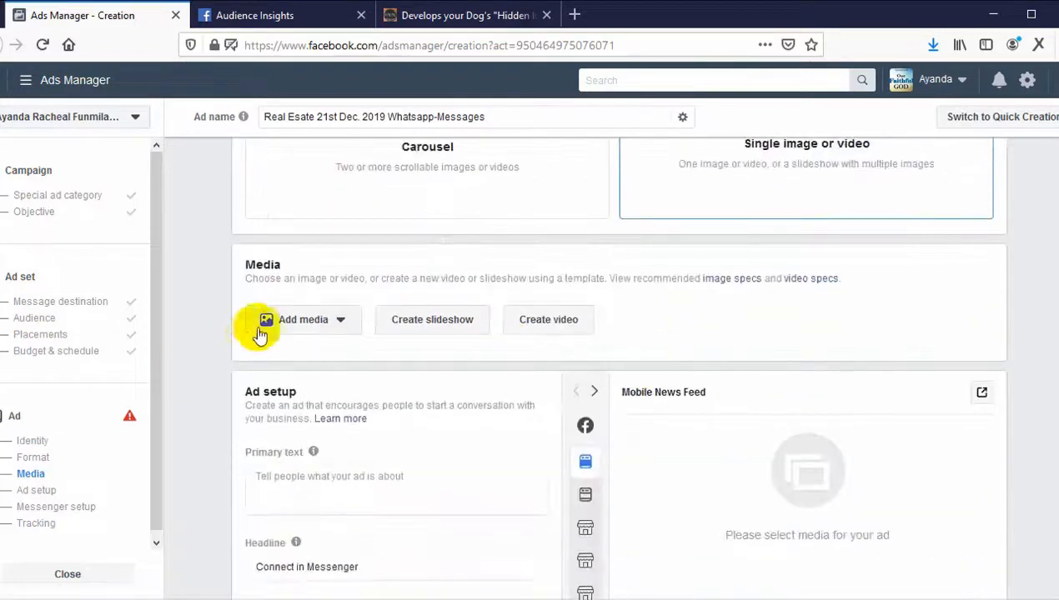
{"action": "left_click", "coordinate": [335, 326]}
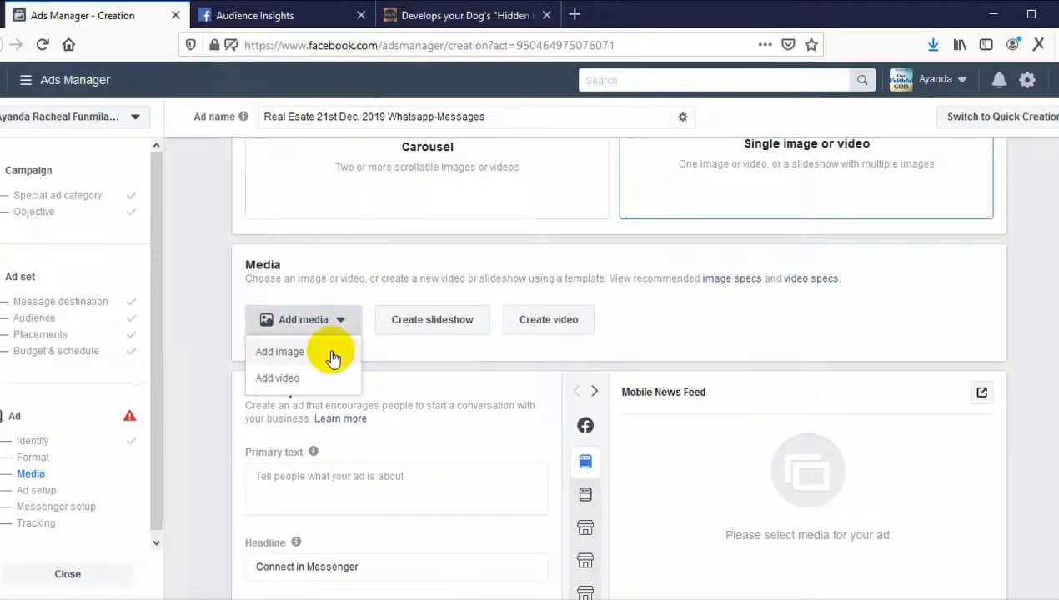
{"action": "left_click", "coordinate": [331, 353]}
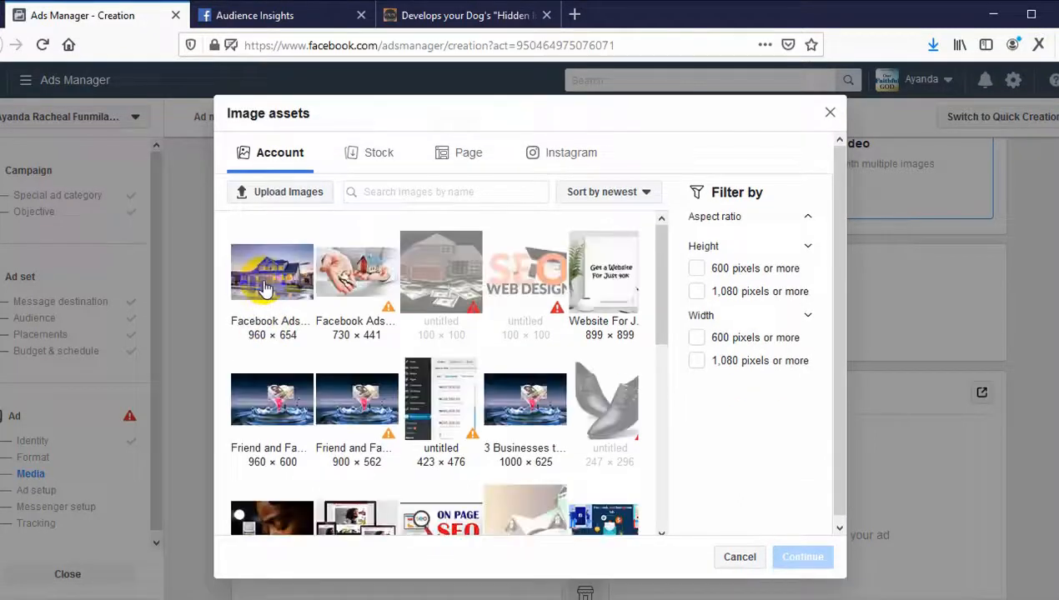
{"action": "left_click", "coordinate": [263, 289]}
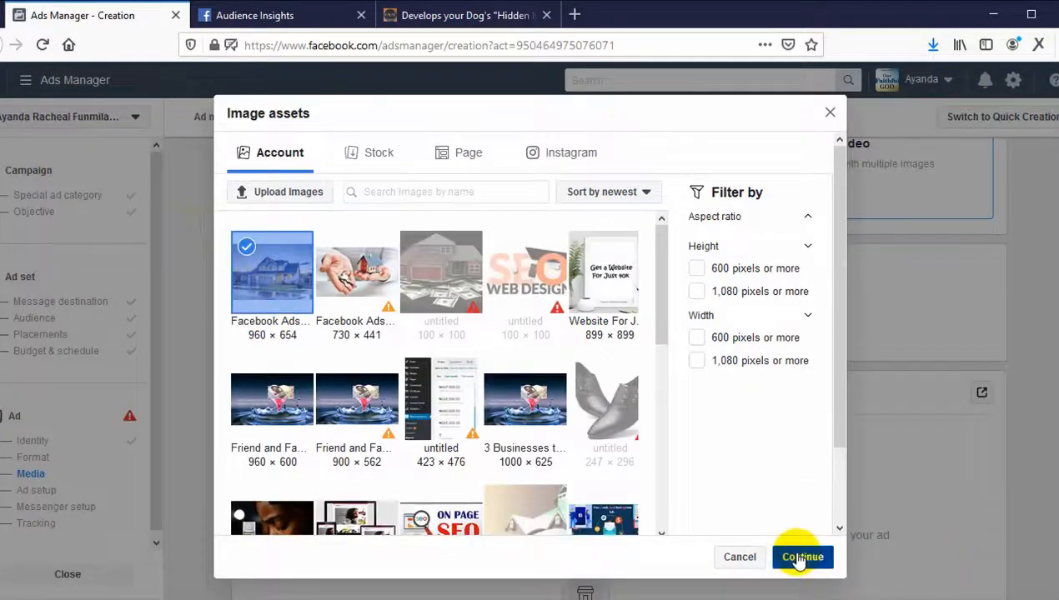
{"action": "left_click", "coordinate": [803, 557]}
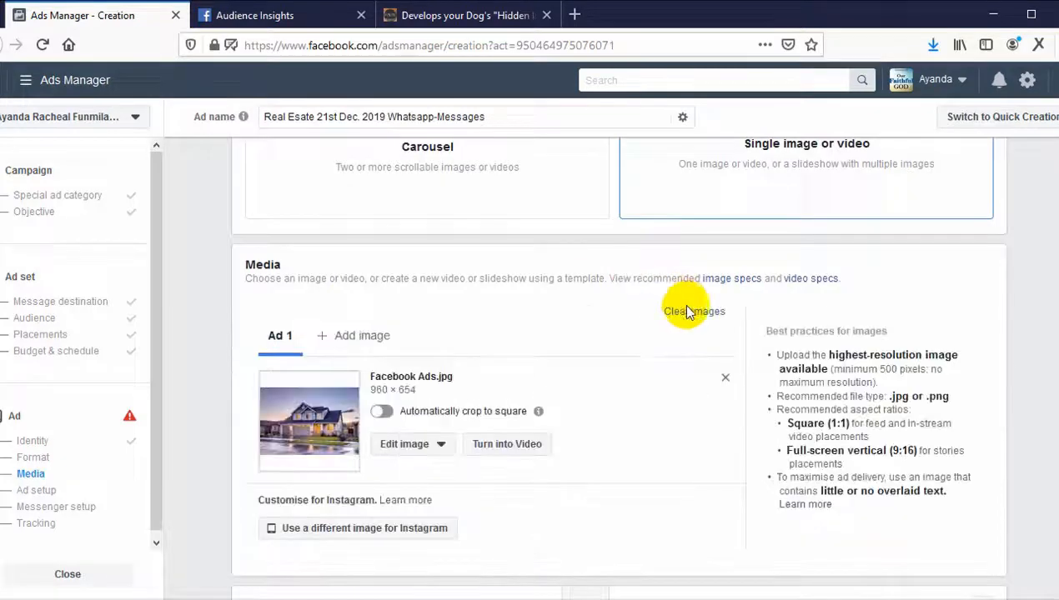
Step: Replace the ad's default headline with "Get 30% Discount on Our New Estate"
{"action": "scroll", "coordinate": [642, 374], "scroll_direction": "down", "scroll_amount": 2}
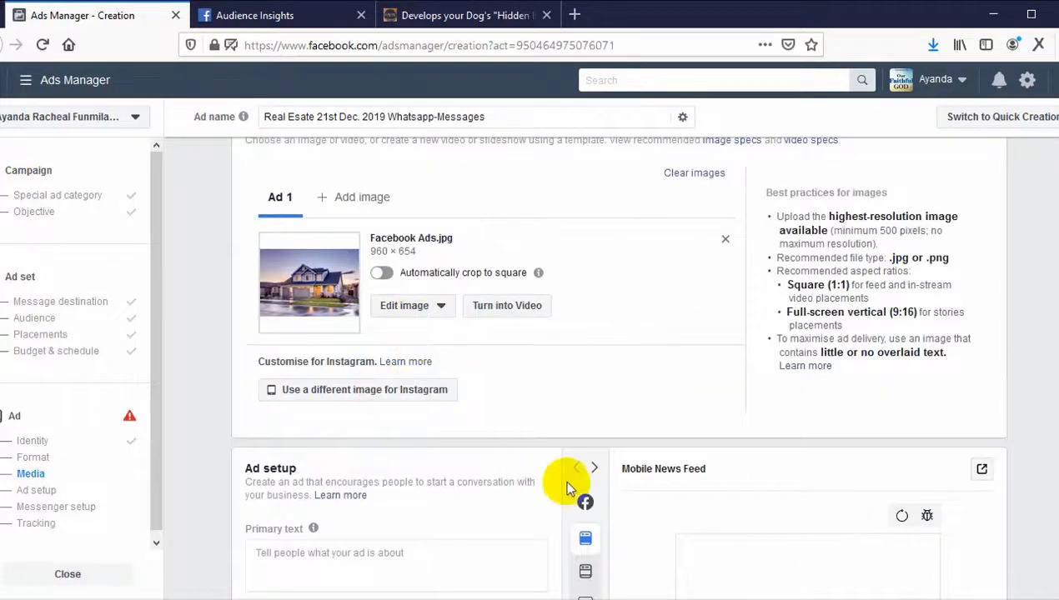
{"action": "scroll", "coordinate": [349, 385], "scroll_direction": "down", "scroll_amount": 3}
{"action": "scroll", "coordinate": [379, 379], "scroll_direction": "down", "scroll_amount": 3}
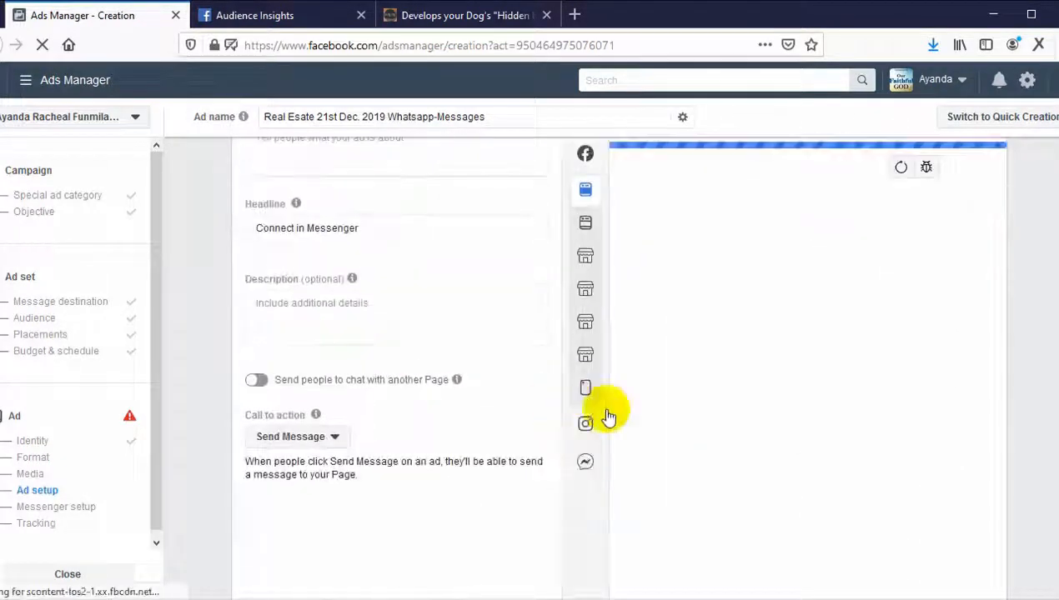
{"action": "scroll", "coordinate": [500, 467], "scroll_direction": "down", "scroll_amount": 2}
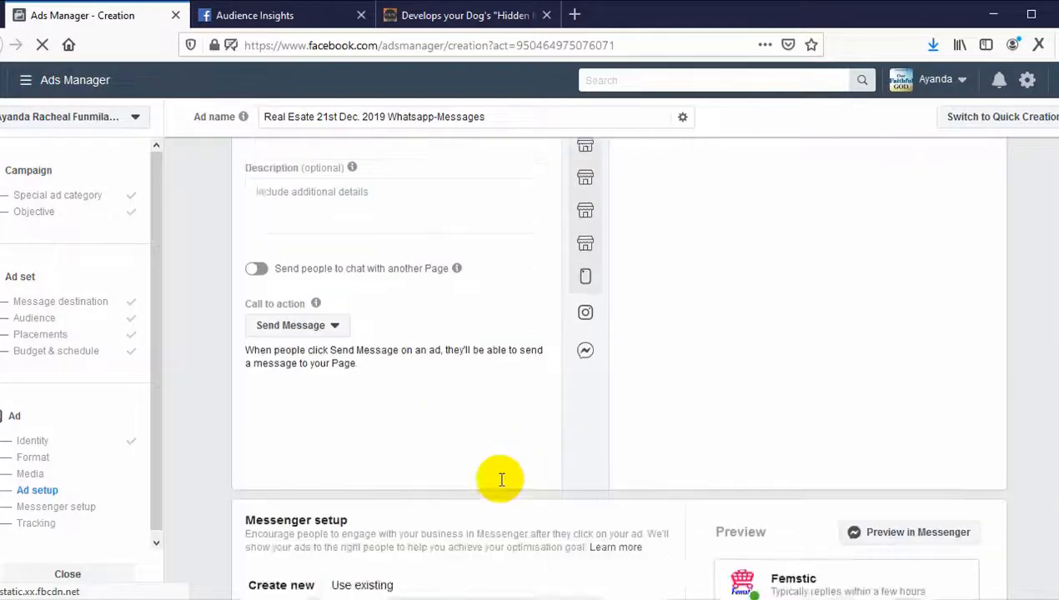
{"action": "scroll", "coordinate": [450, 411], "scroll_direction": "up", "scroll_amount": 2}
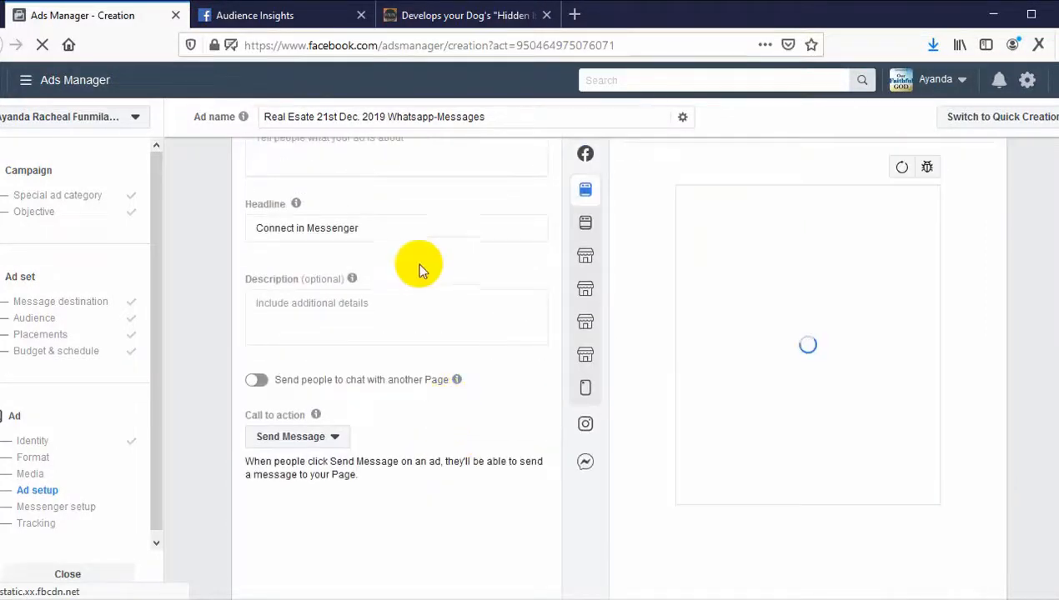
{"action": "left_click", "coordinate": [409, 226]}
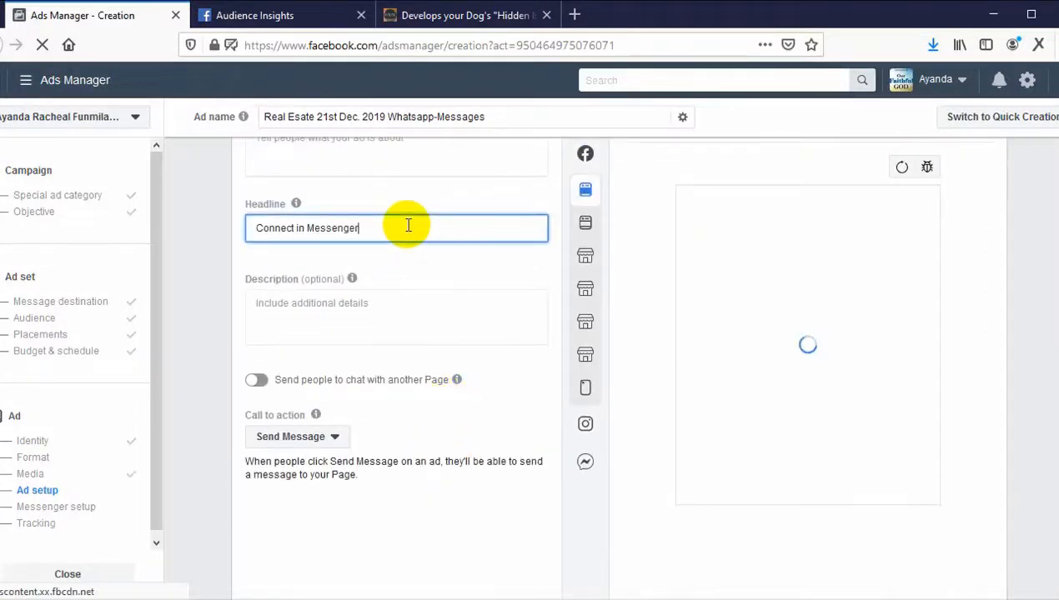
{"action": "key", "text": "ctrl+a"}
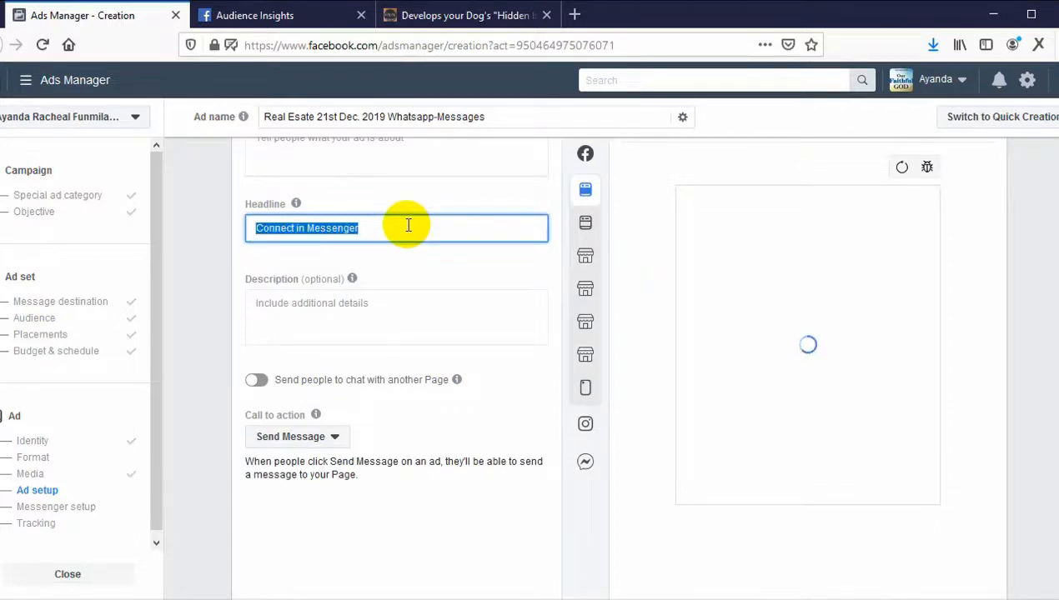
{"action": "type", "text": "Get"}
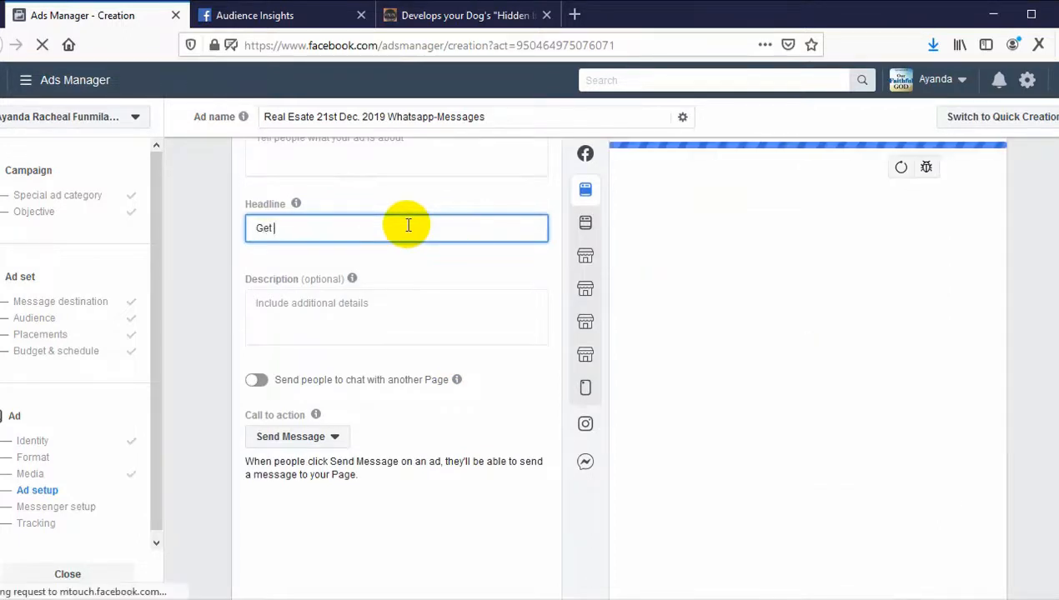
{"action": "type", "text": " 30% Discount on Our New Esatet"}
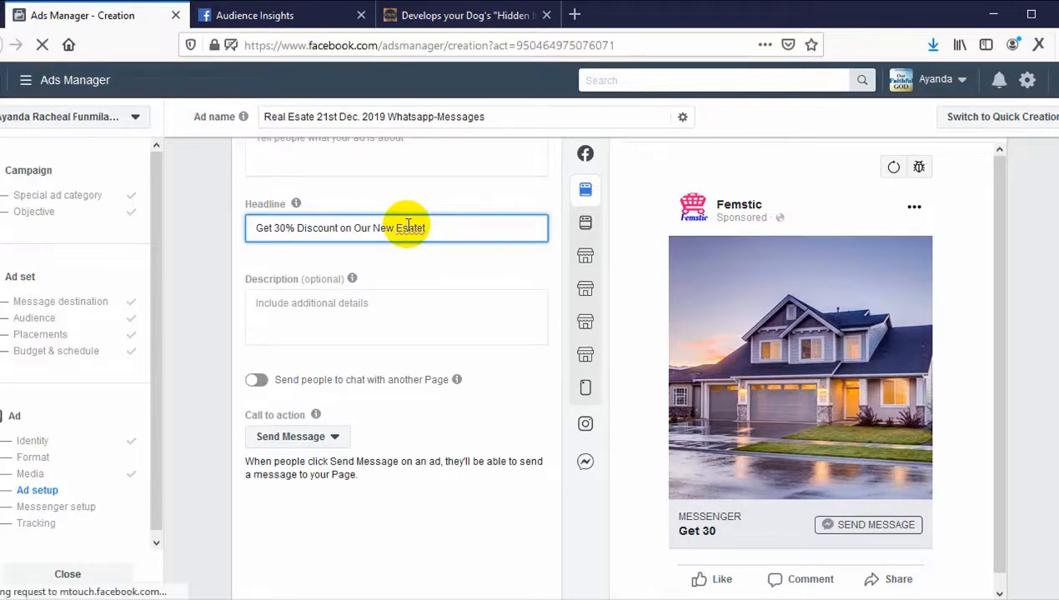
{"action": "key", "text": "BackSpace"}
{"action": "key", "text": "BackSpace"}
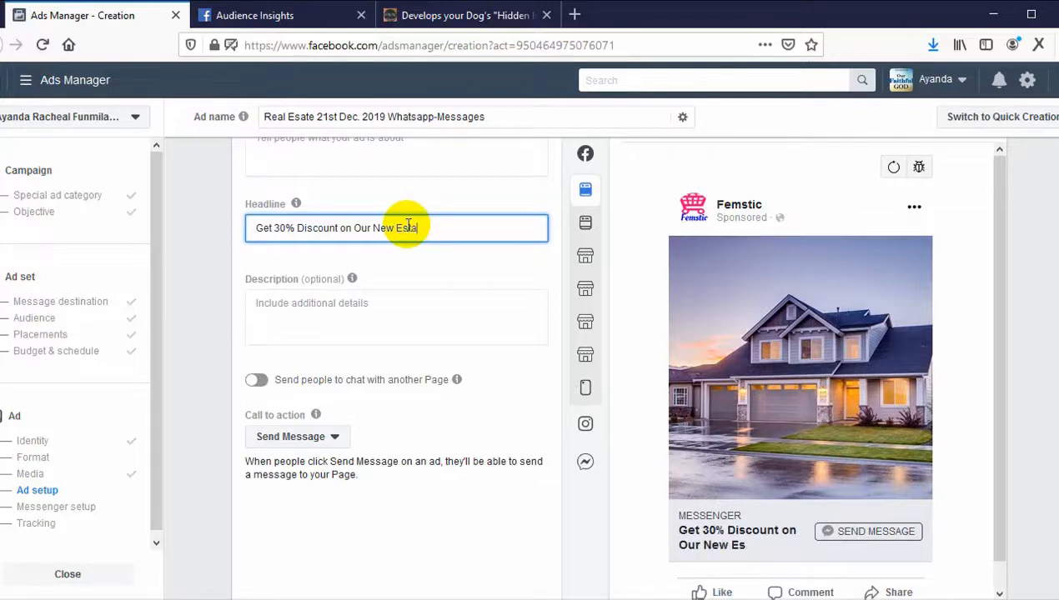
{"action": "left_click", "coordinate": [338, 250]}
Step: Open the ad's primary text with "We offer 30% Discount on this new Estate if you buy in the Next 7 days"
{"action": "scroll", "coordinate": [396, 296], "scroll_direction": "up", "scroll_amount": 5}
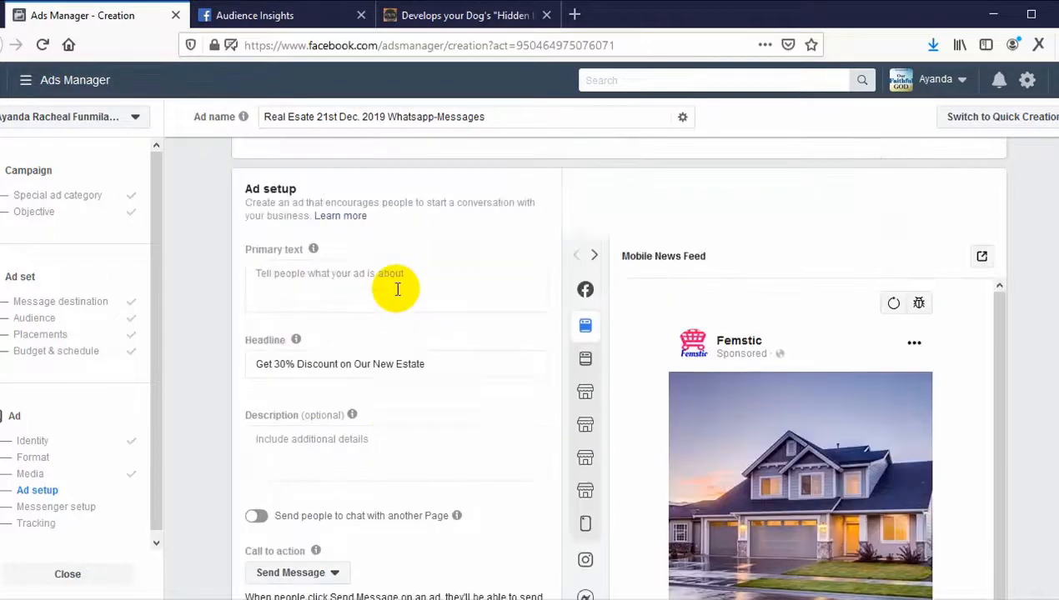
{"action": "left_click", "coordinate": [389, 356]}
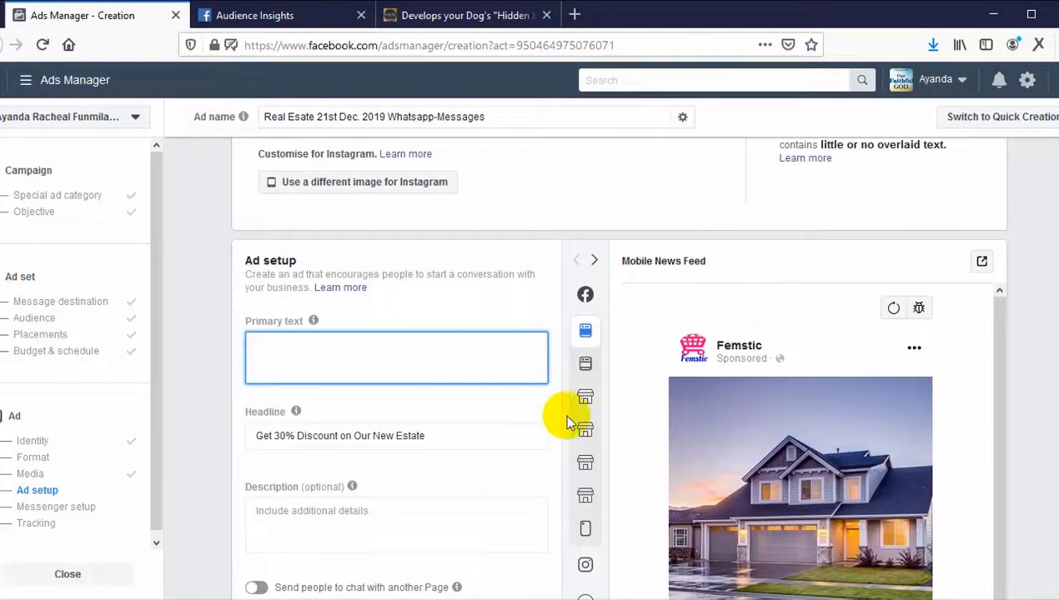
{"action": "type", "text": "We of"}
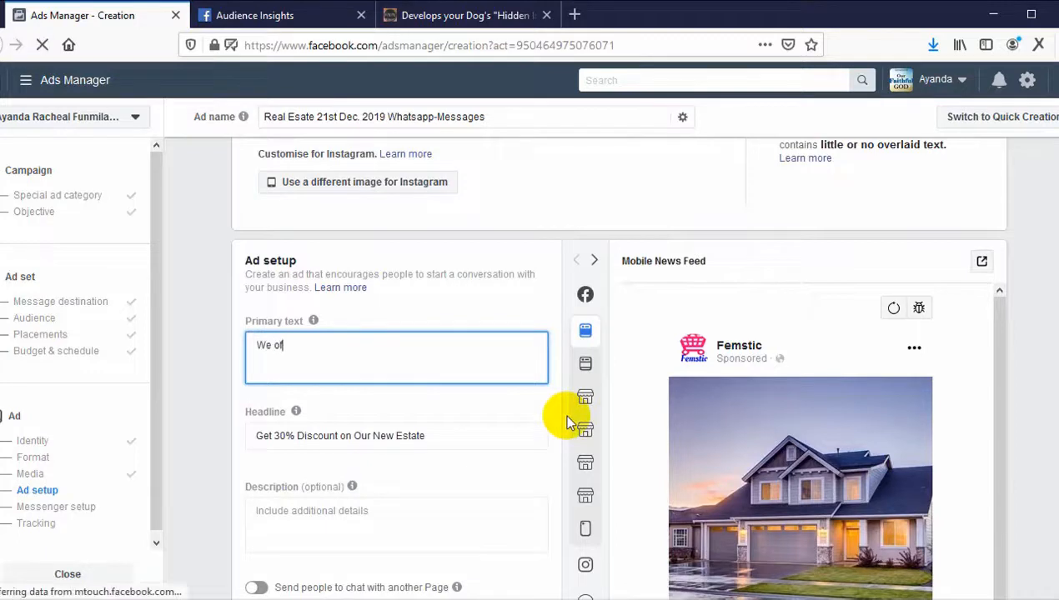
{"action": "type", "text": "fer 30% Discount"}
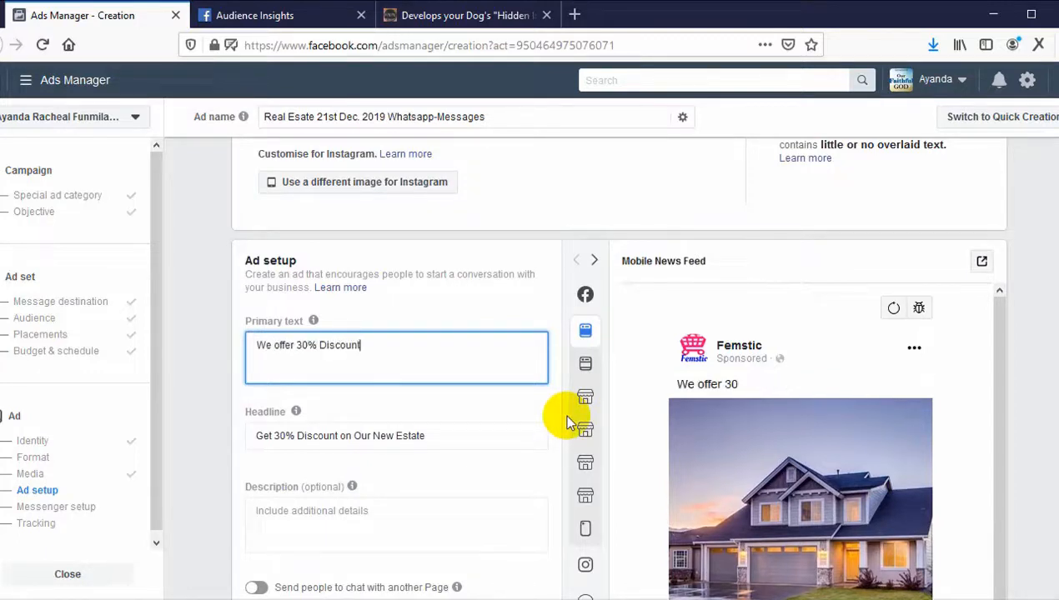
{"action": "type", "text": " on this new Estate"}
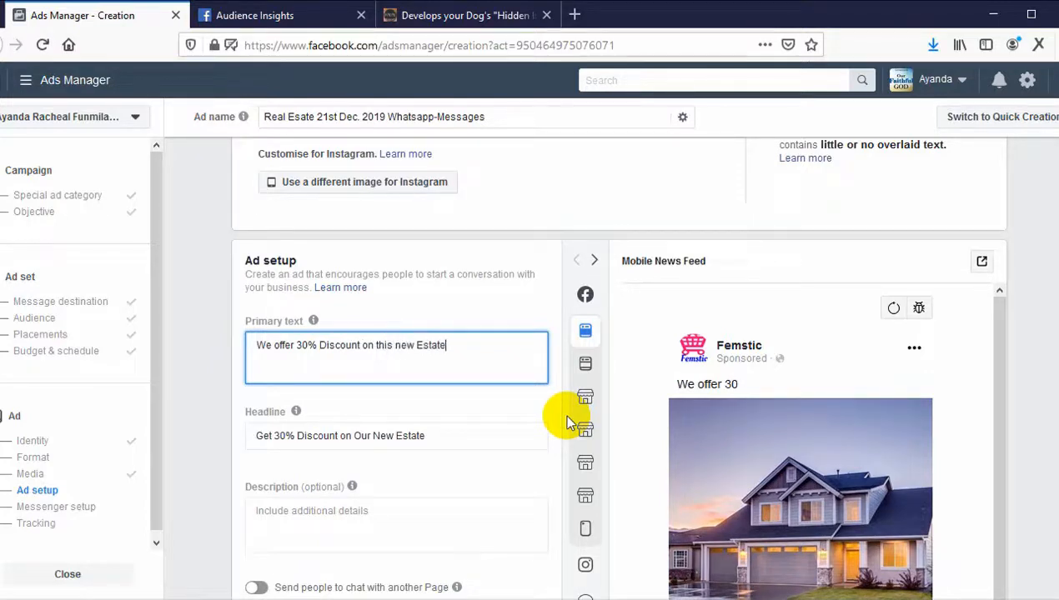
{"action": "type", "text": " if you buy in the Next 7 da"}
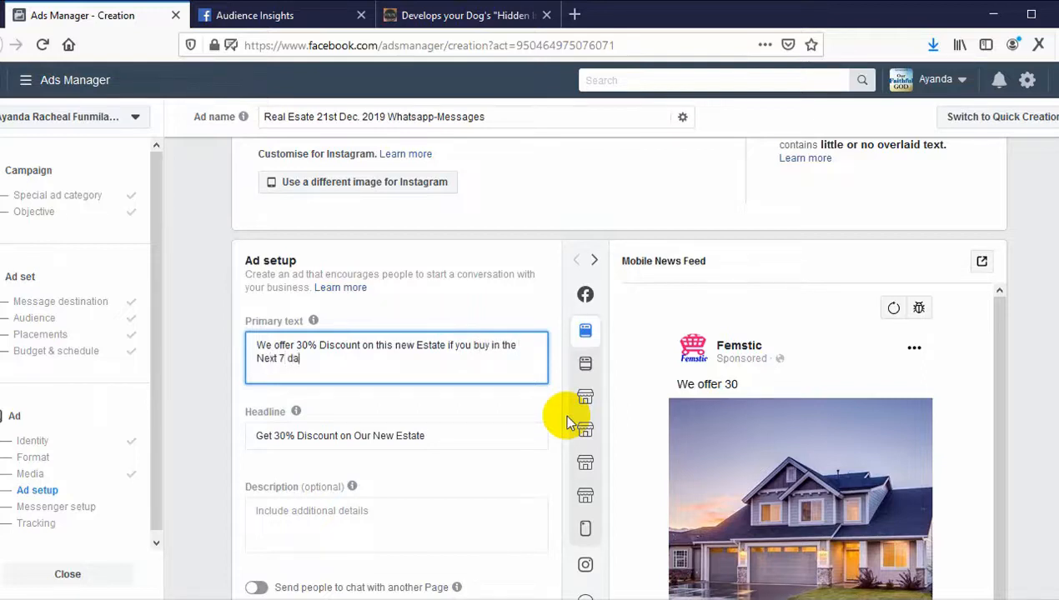
{"action": "type", "text": "ys"}
Step: Add a second paragraph to the primary text: "Click on Message now and let's show you how to get it and the new properties images"
{"action": "key", "text": "Return"}
{"action": "key", "text": "Return"}
{"action": "type", "text": "Click on le"}
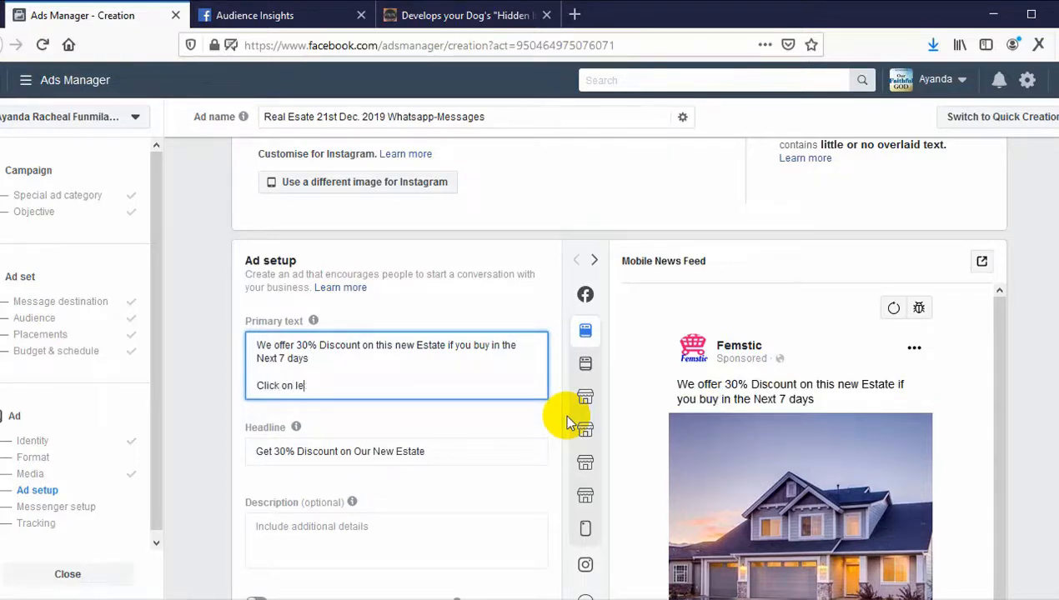
{"action": "type", "text": "arnM"}
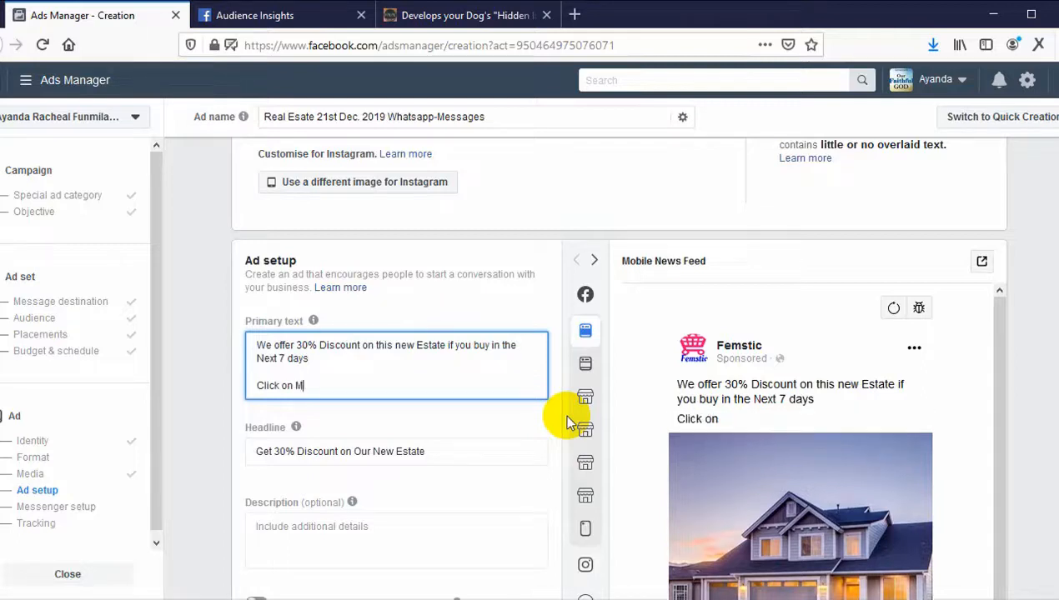
{"action": "type", "text": "eesage now and let"}
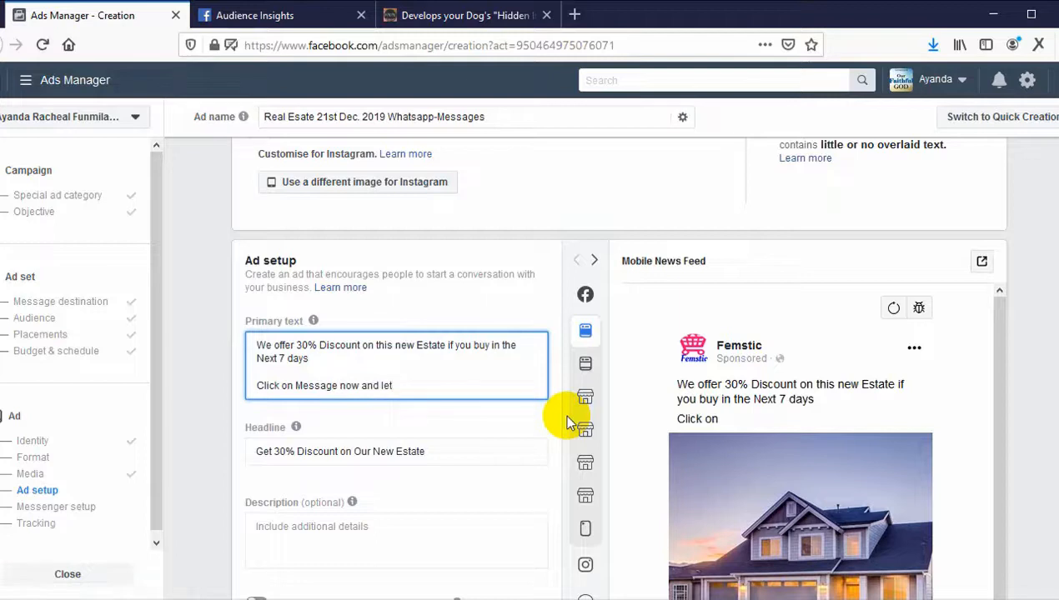
{"action": "type", "text": "'s s"}
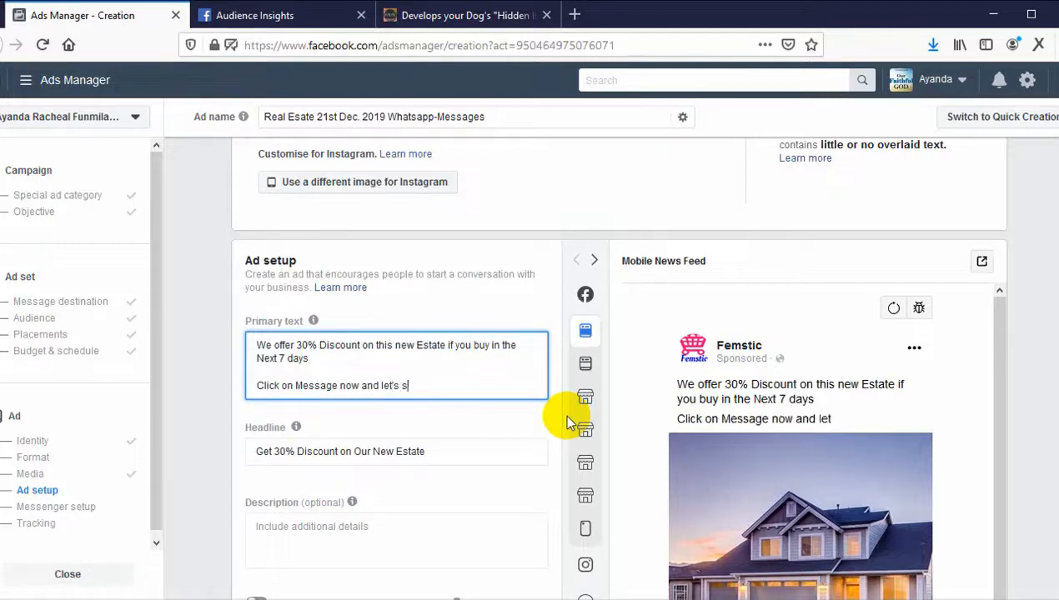
{"action": "type", "text": "how you how t"}
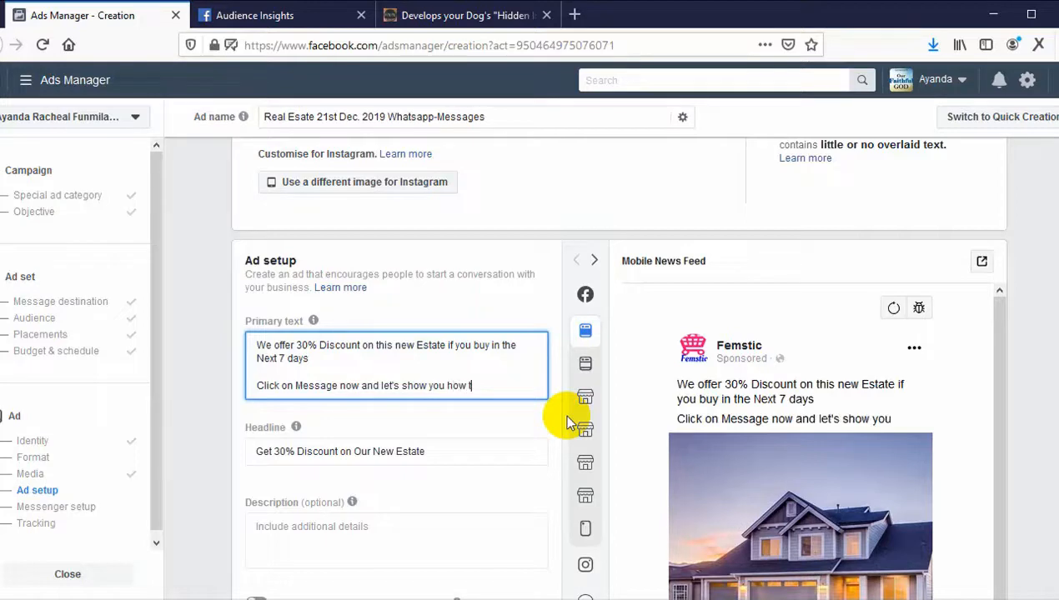
{"action": "type", "text": "o get it and "}
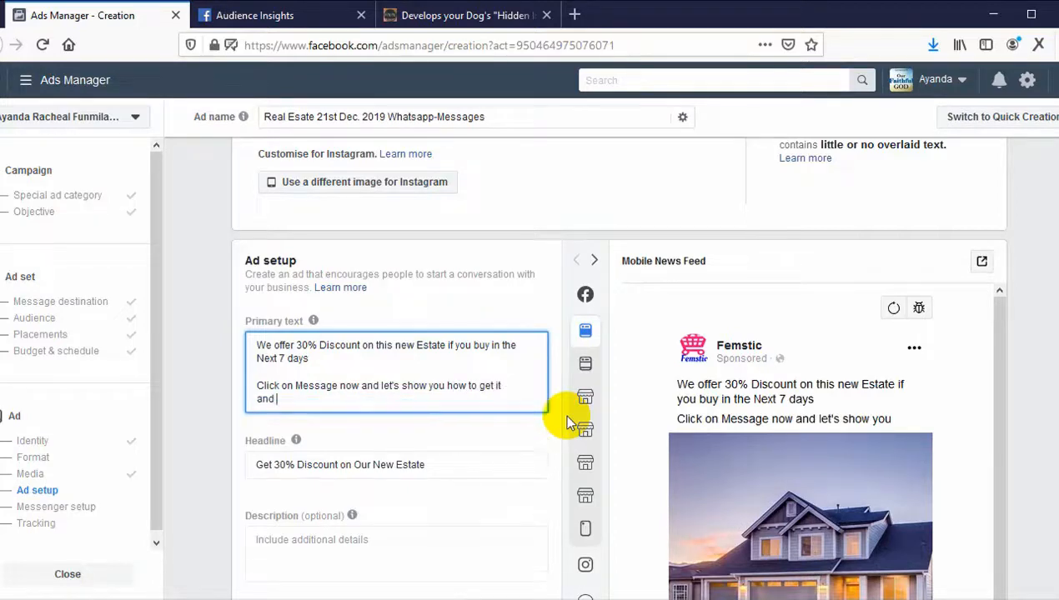
{"action": "type", "text": "the new proper"}
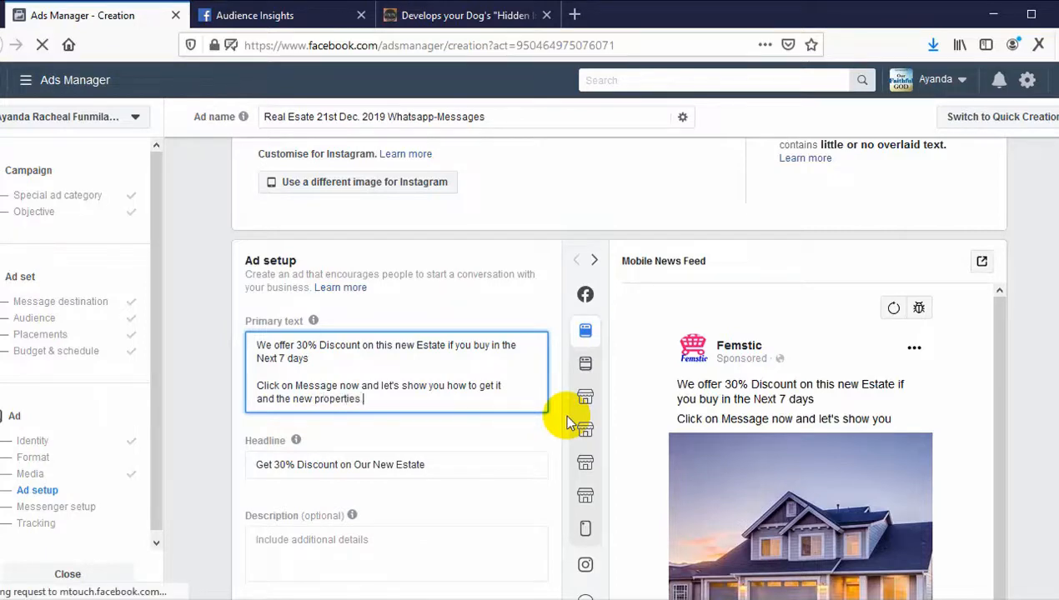
{"action": "type", "text": "ties images"}
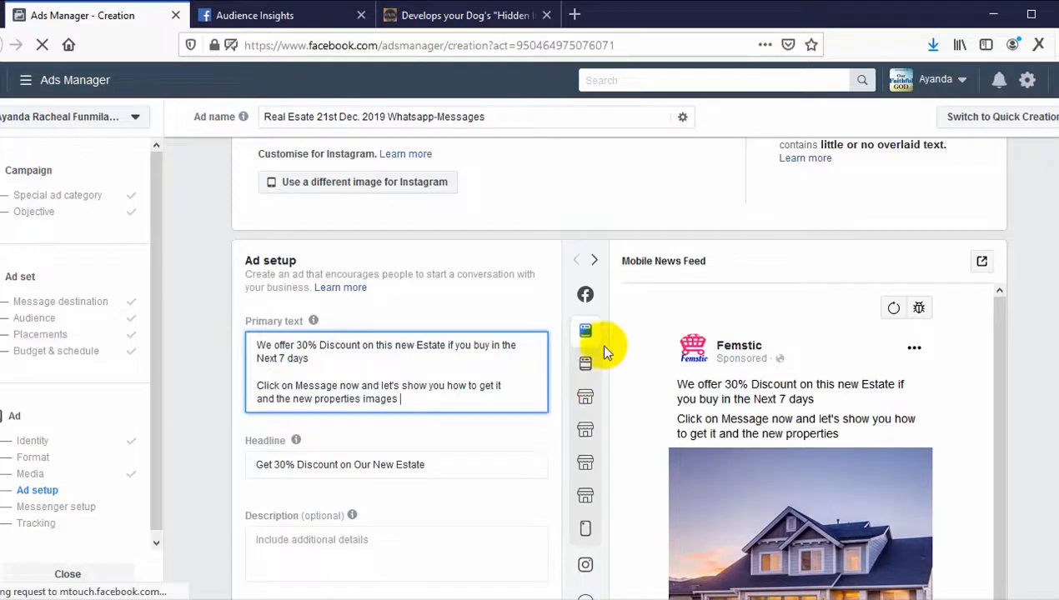
{"action": "left_click", "coordinate": [523, 425]}
Step: Look through the available call-to-action choices and the Messenger preview's default greeting and question prompts
{"action": "scroll", "coordinate": [524, 422], "scroll_direction": "down", "scroll_amount": 3}
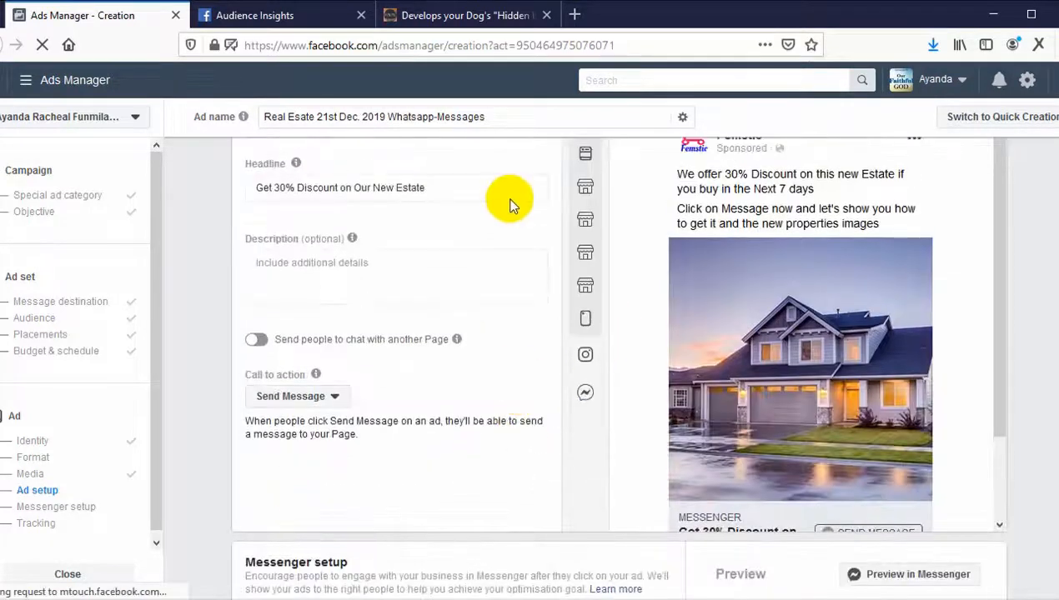
{"action": "left_click", "coordinate": [307, 397]}
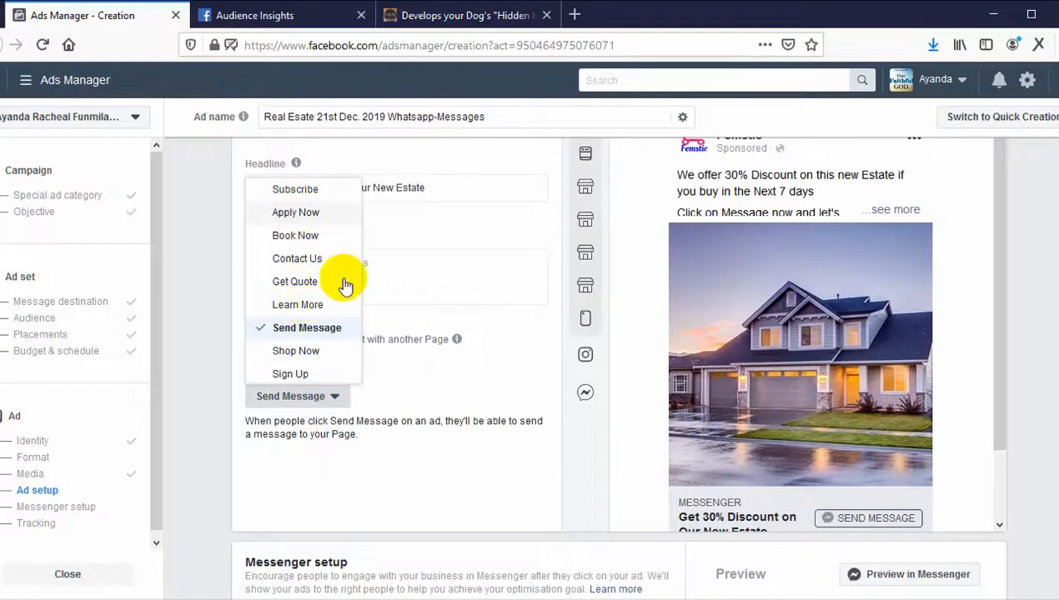
{"action": "left_click", "coordinate": [471, 394]}
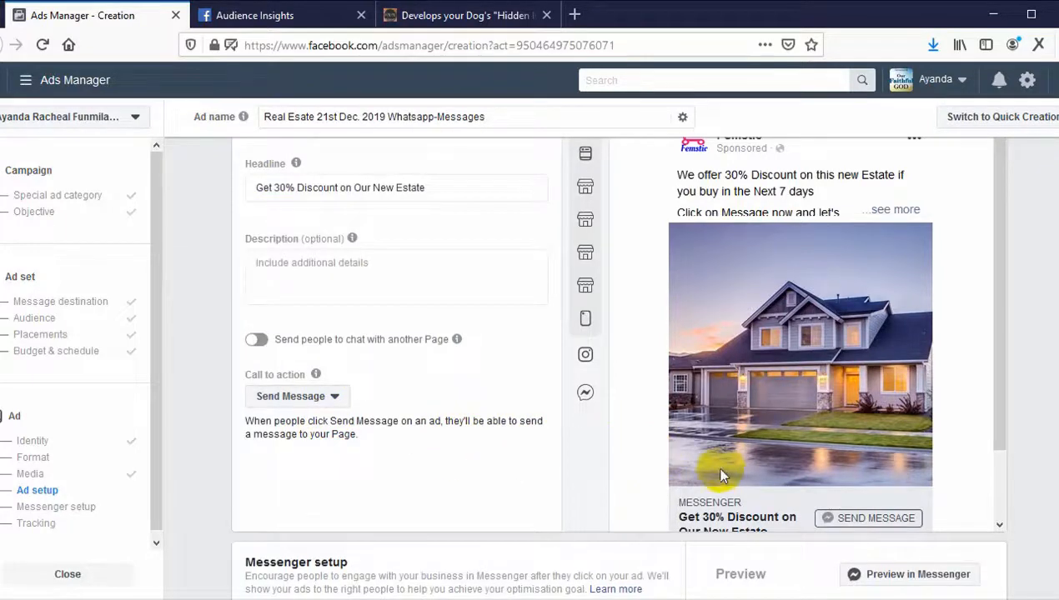
{"action": "scroll", "coordinate": [725, 473], "scroll_direction": "down", "scroll_amount": 3}
{"action": "scroll", "coordinate": [584, 409], "scroll_direction": "down", "scroll_amount": 3}
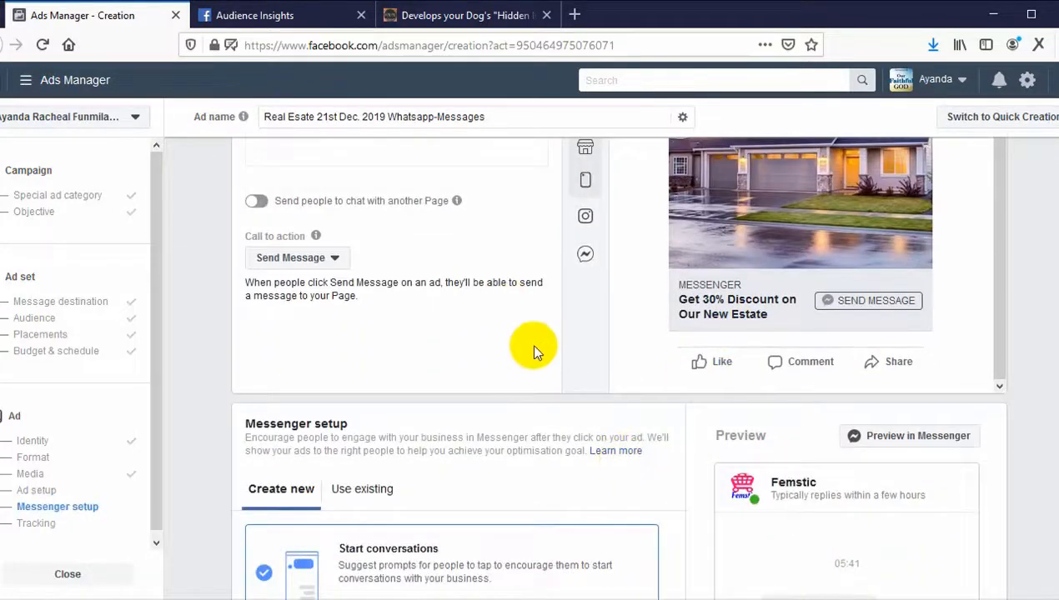
{"action": "scroll", "coordinate": [705, 429], "scroll_direction": "down", "scroll_amount": 3}
{"action": "scroll", "coordinate": [677, 448], "scroll_direction": "down", "scroll_amount": 3}
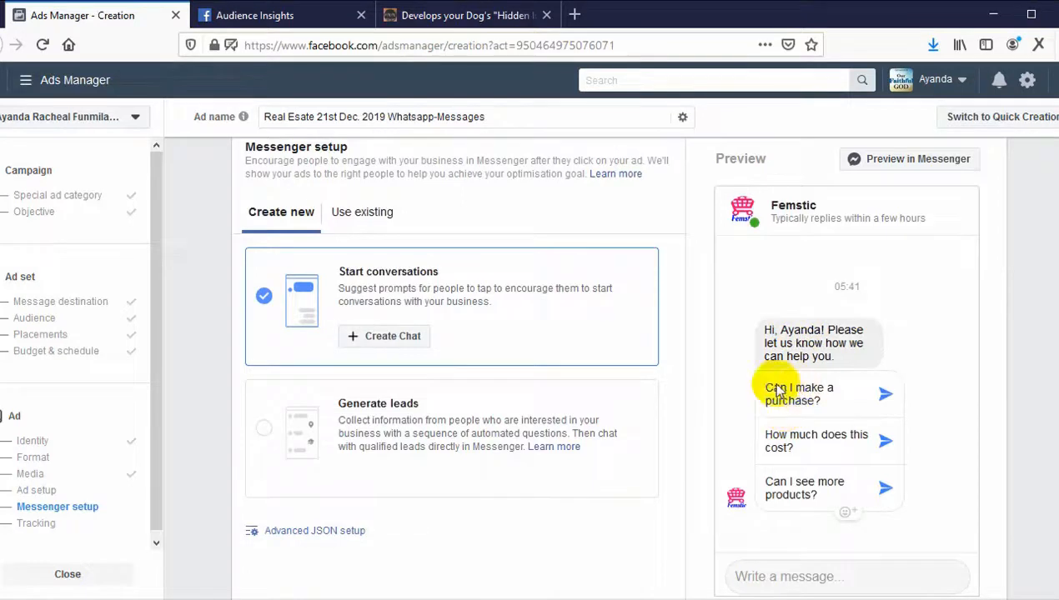
{"action": "scroll", "coordinate": [821, 334], "scroll_direction": "down", "scroll_amount": 3}
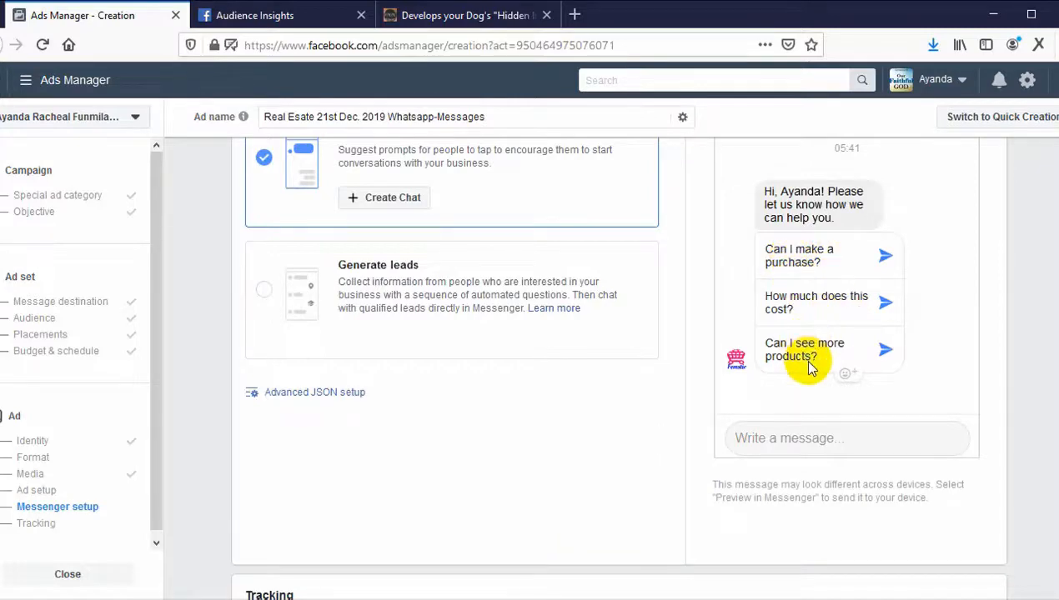
{"action": "scroll", "coordinate": [617, 277], "scroll_direction": "up", "scroll_amount": 3}
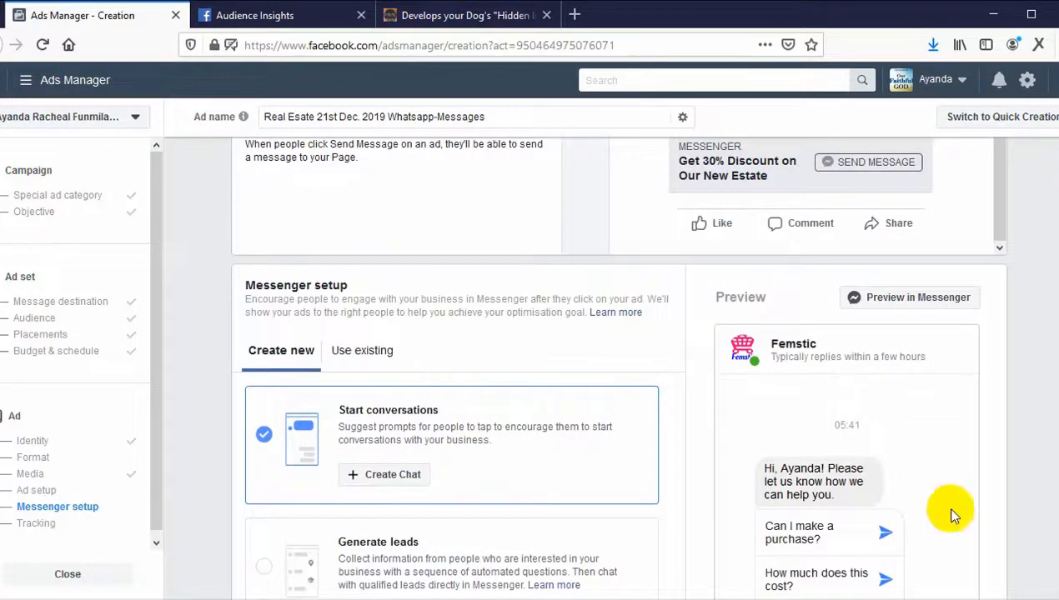
Step: Review the greeting, frequently asked questions and automated response fields of the Start conversations chat, and close it without saving
{"action": "left_click", "coordinate": [393, 474]}
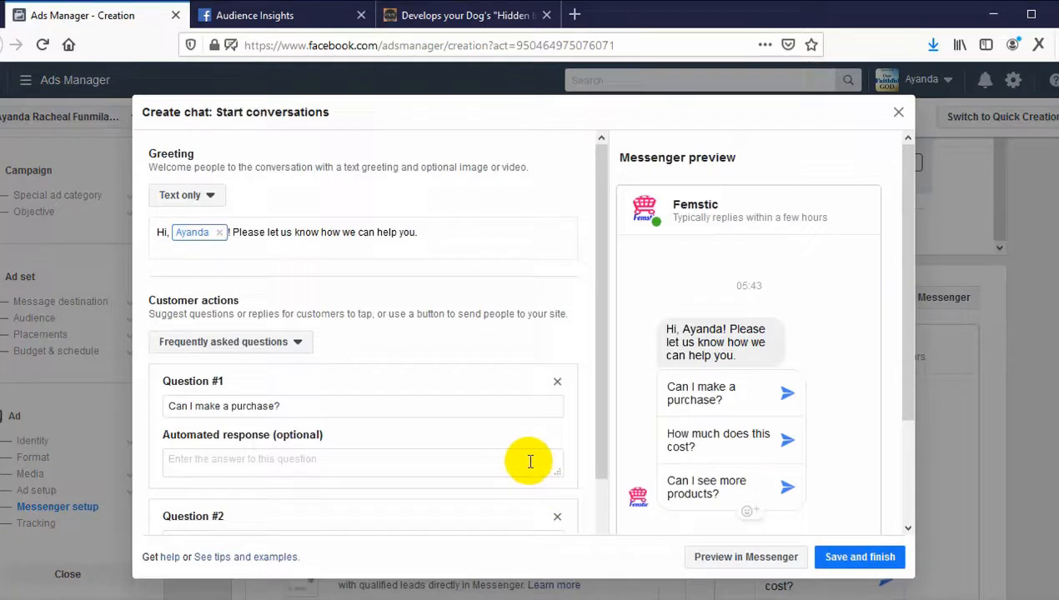
{"action": "scroll", "coordinate": [432, 419], "scroll_direction": "down", "scroll_amount": 3}
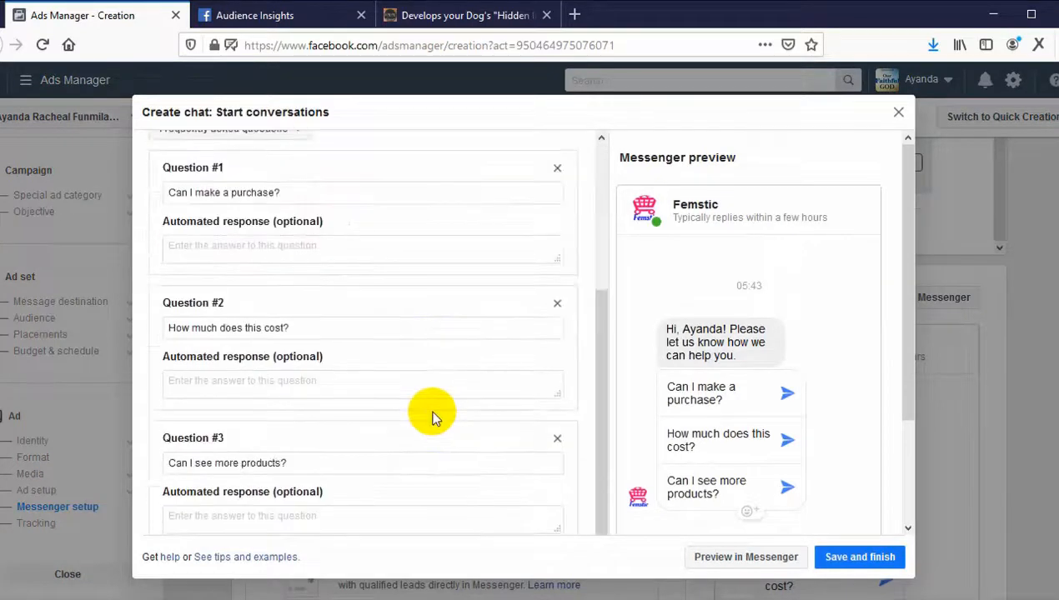
{"action": "scroll", "coordinate": [433, 419], "scroll_direction": "down", "scroll_amount": 1}
{"action": "scroll", "coordinate": [433, 409], "scroll_direction": "up", "scroll_amount": 2}
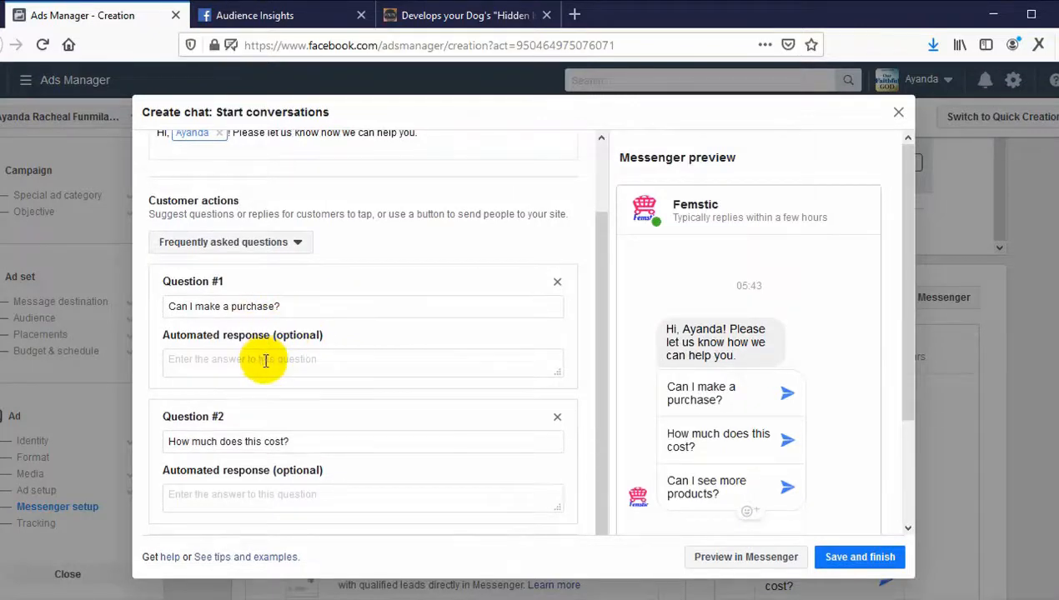
{"action": "scroll", "coordinate": [346, 425], "scroll_direction": "down", "scroll_amount": 2}
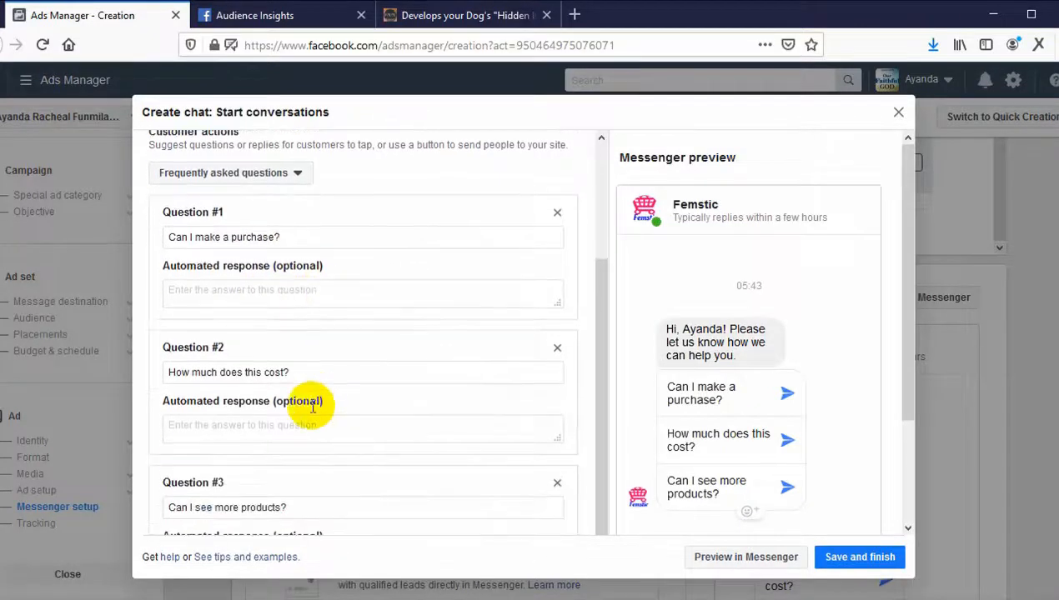
{"action": "left_click", "coordinate": [896, 113]}
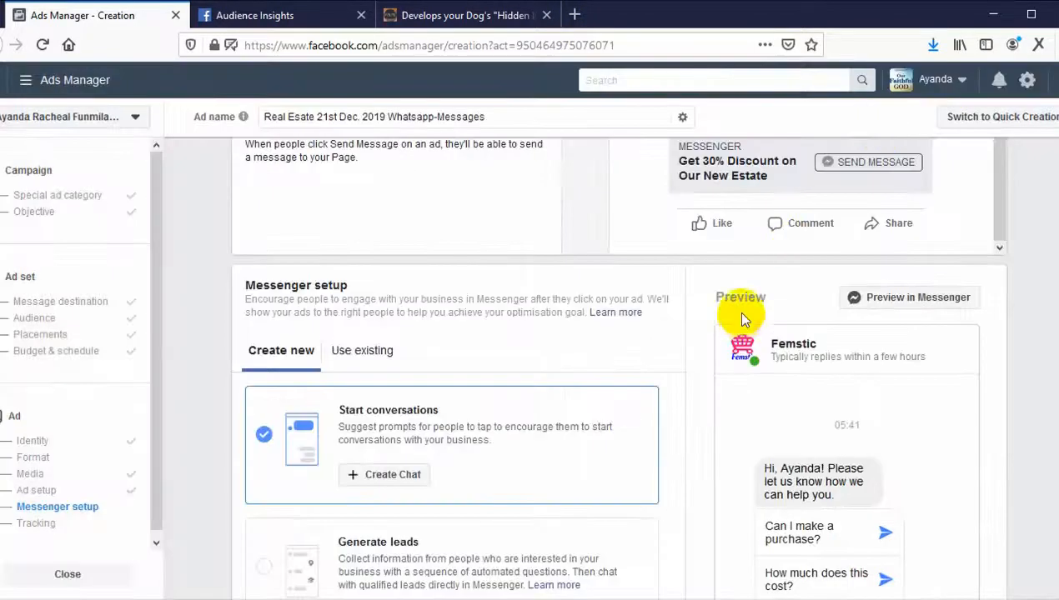
Step: Review the ad's tracking options, ad setup texts and Messenger setup choices
{"action": "scroll", "coordinate": [742, 317], "scroll_direction": "down", "scroll_amount": 6}
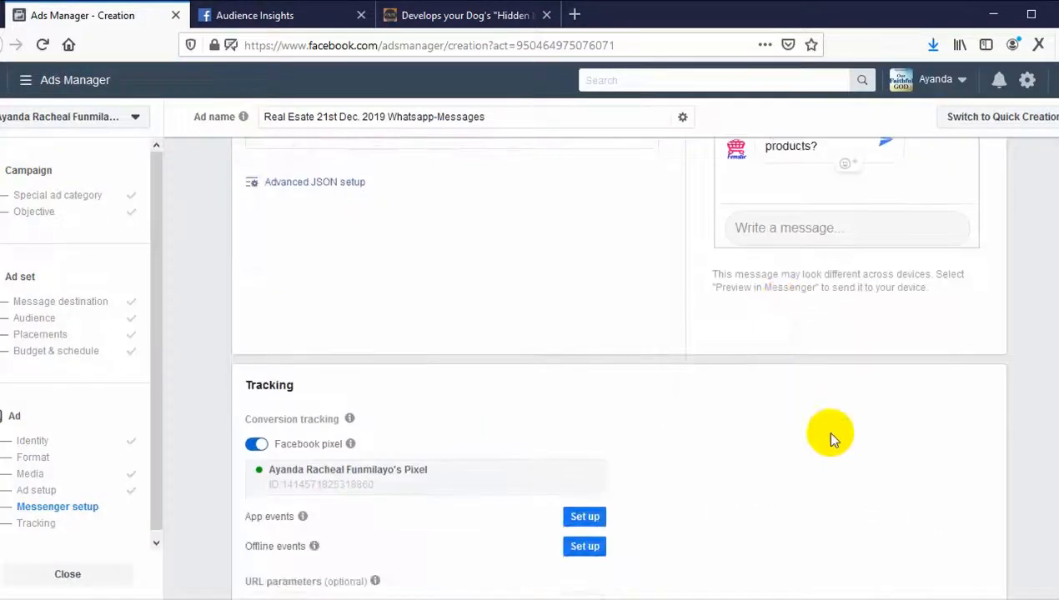
{"action": "scroll", "coordinate": [823, 429], "scroll_direction": "down", "scroll_amount": 2}
{"action": "scroll", "coordinate": [824, 422], "scroll_direction": "up", "scroll_amount": 5}
{"action": "scroll", "coordinate": [831, 420], "scroll_direction": "up", "scroll_amount": 10}
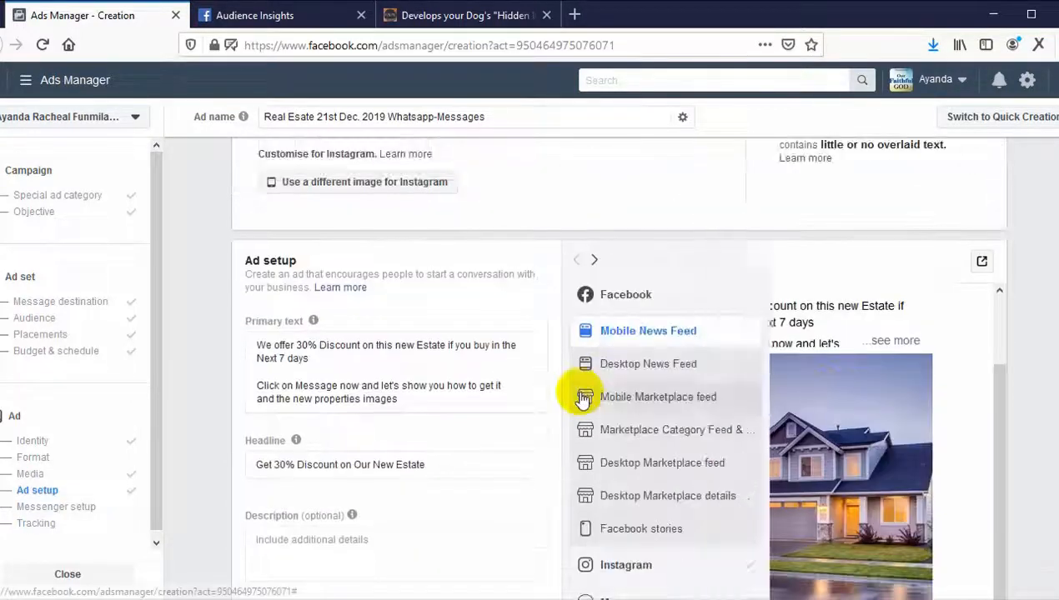
{"action": "scroll", "coordinate": [922, 393], "scroll_direction": "down", "scroll_amount": 3}
{"action": "scroll", "coordinate": [915, 390], "scroll_direction": "down", "scroll_amount": 8}
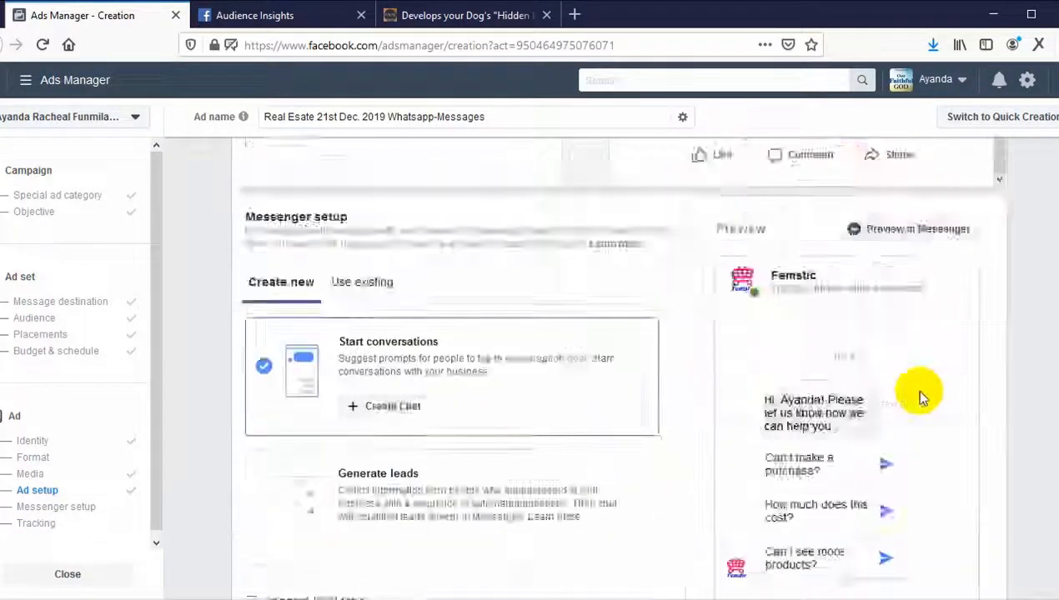
{"action": "scroll", "coordinate": [921, 359], "scroll_direction": "up", "scroll_amount": 5}
{"action": "scroll", "coordinate": [927, 360], "scroll_direction": "down", "scroll_amount": 3}
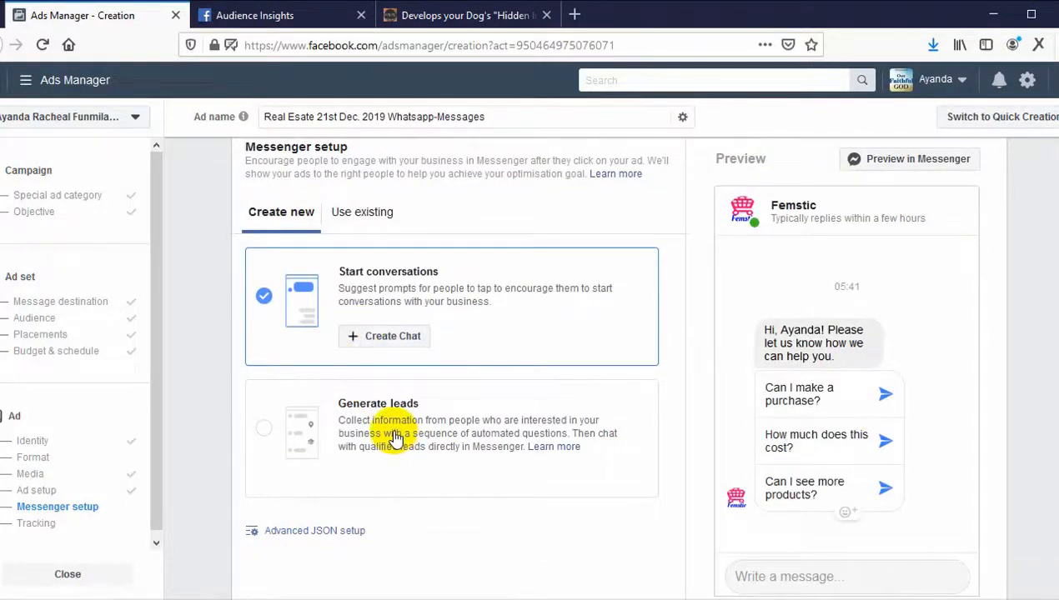
Step: Choose Generate leads as the Messenger setup and open its automated chat template
{"action": "left_click", "coordinate": [396, 439]}
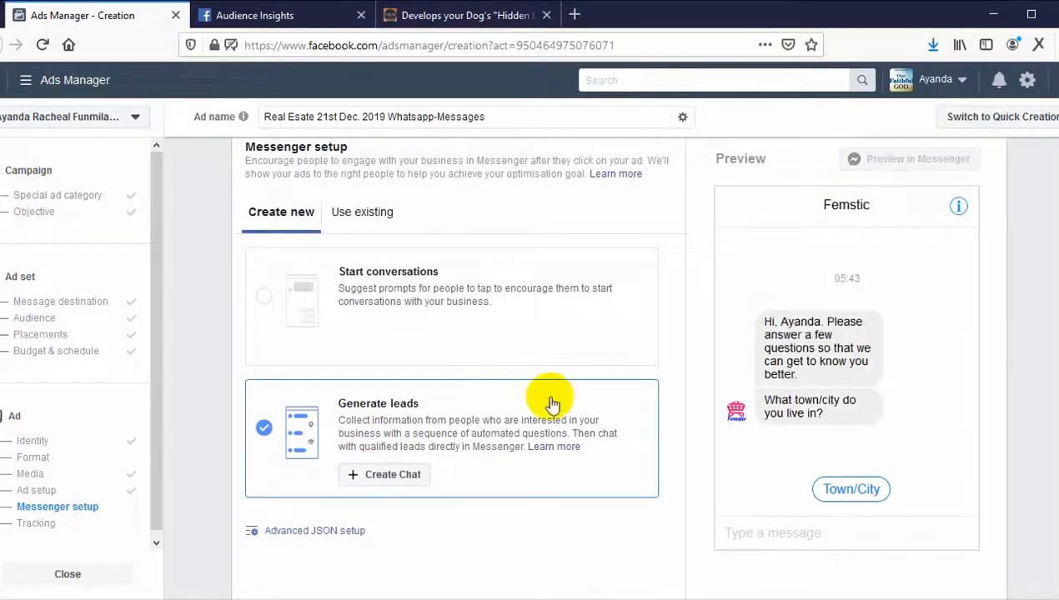
{"action": "scroll", "coordinate": [550, 404], "scroll_direction": "down", "scroll_amount": 2}
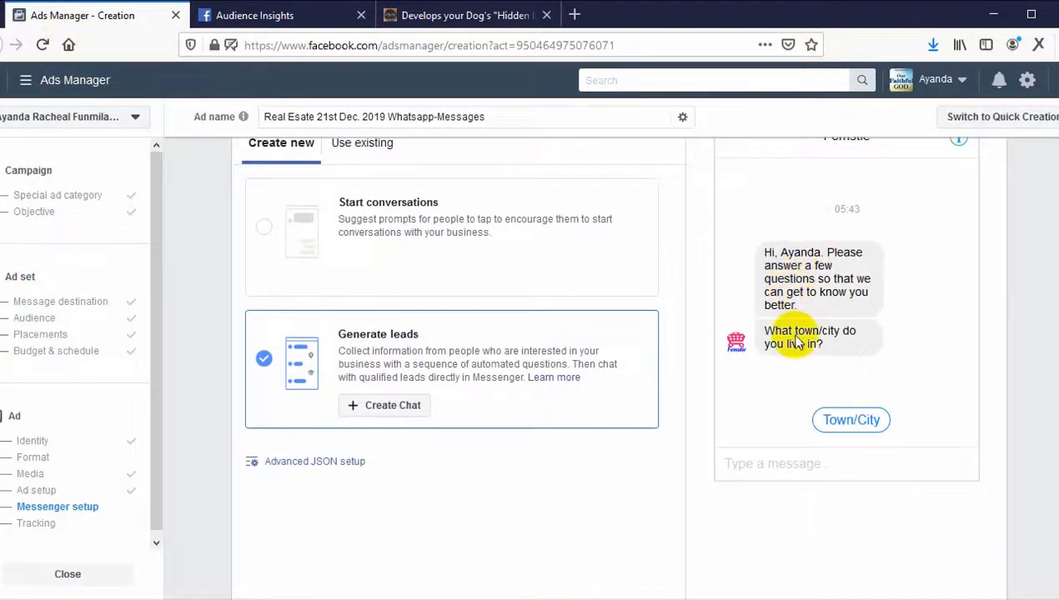
{"action": "left_click", "coordinate": [421, 421]}
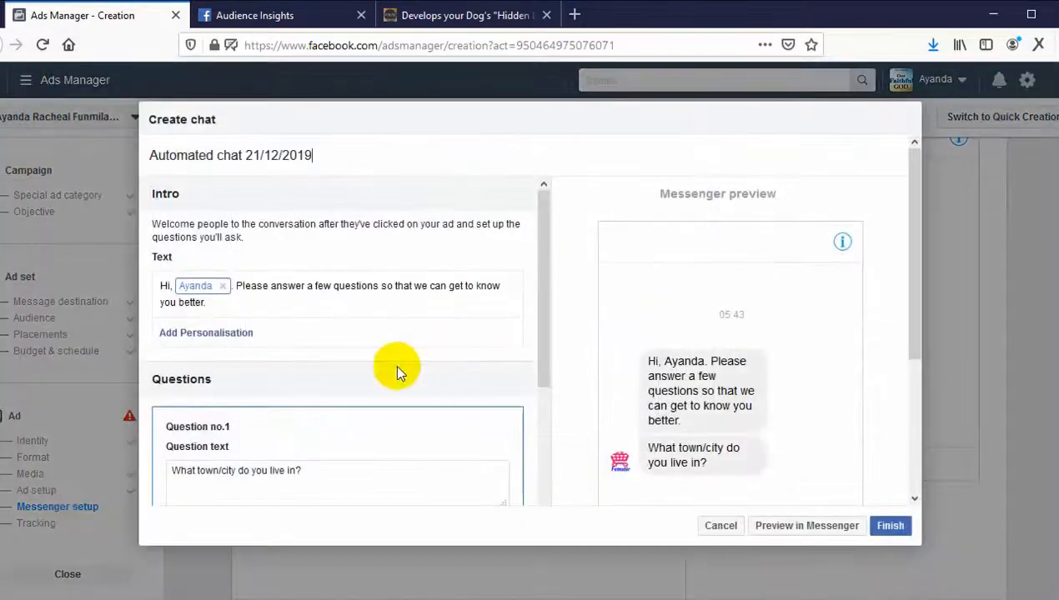
Step: Read through the lead chat template's question, completion, reminder and pause messages, and discard the template
{"action": "scroll", "coordinate": [397, 373], "scroll_direction": "down", "scroll_amount": 3}
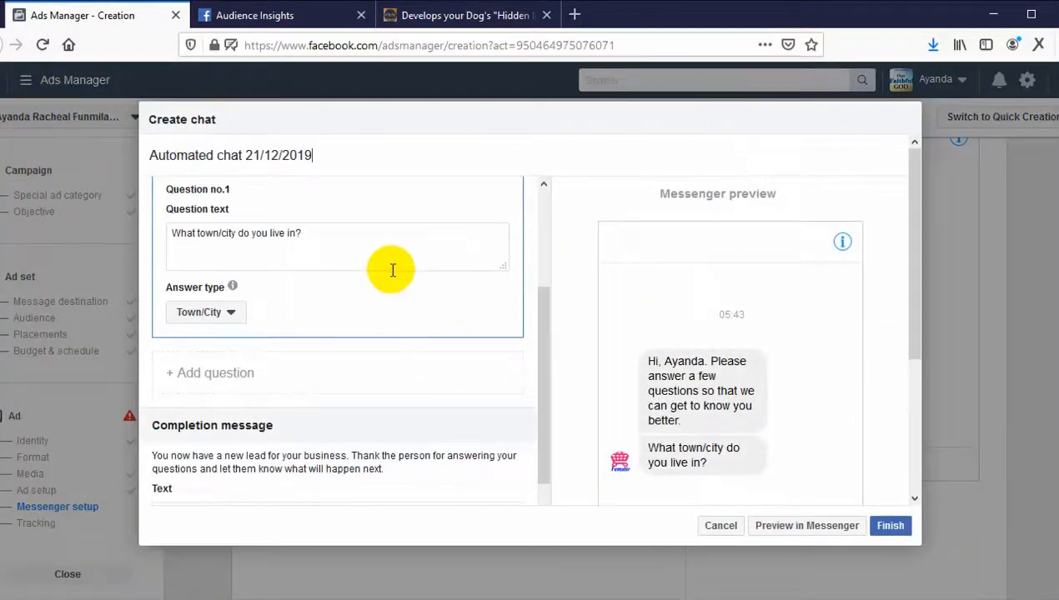
{"action": "scroll", "coordinate": [392, 270], "scroll_direction": "down", "scroll_amount": 5}
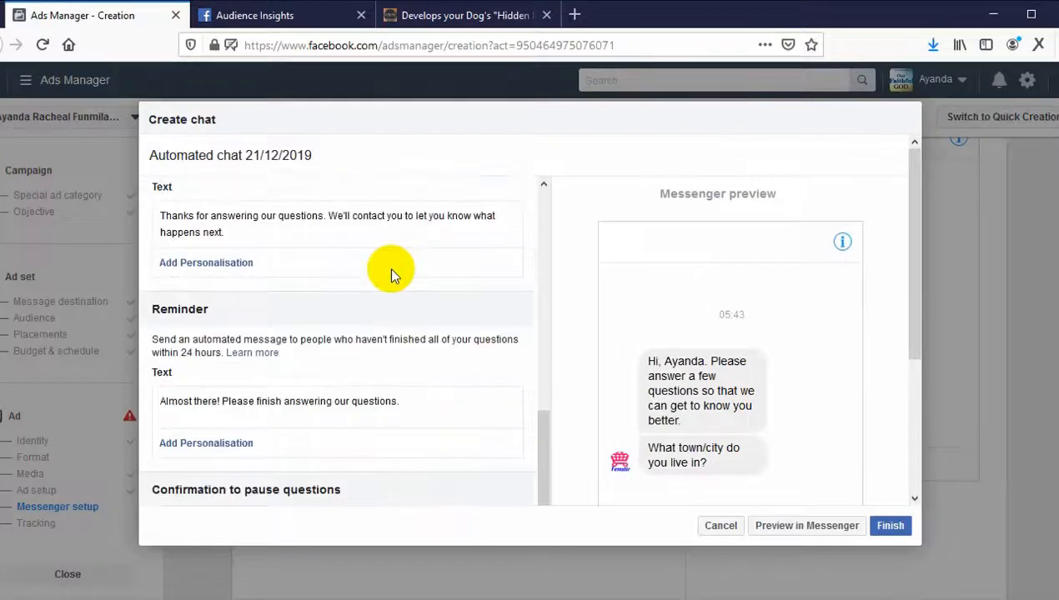
{"action": "scroll", "coordinate": [391, 270], "scroll_direction": "down", "scroll_amount": 2}
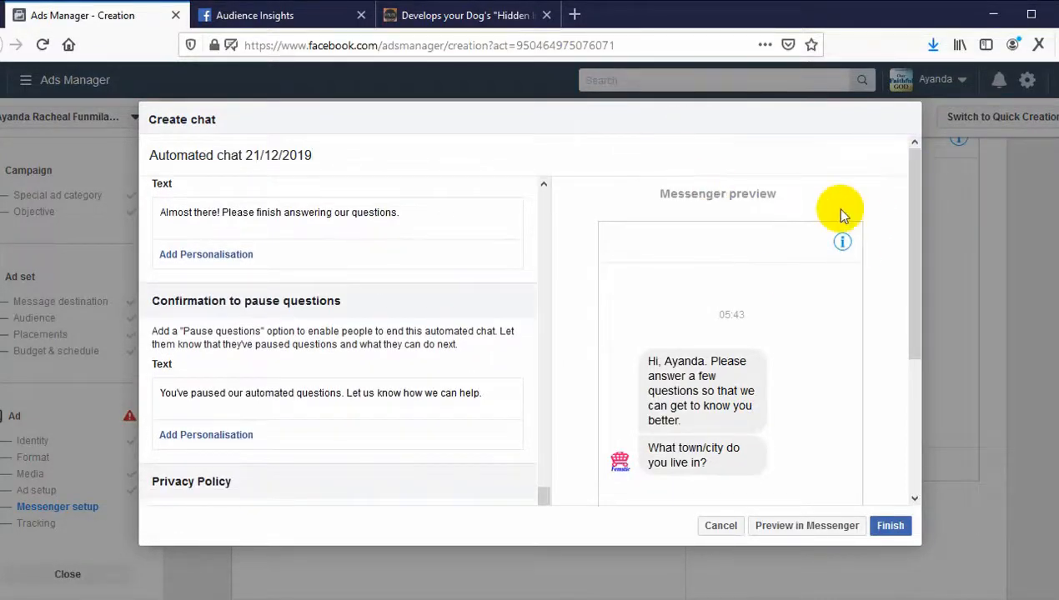
{"action": "left_click", "coordinate": [725, 525]}
{"action": "left_click", "coordinate": [650, 299]}
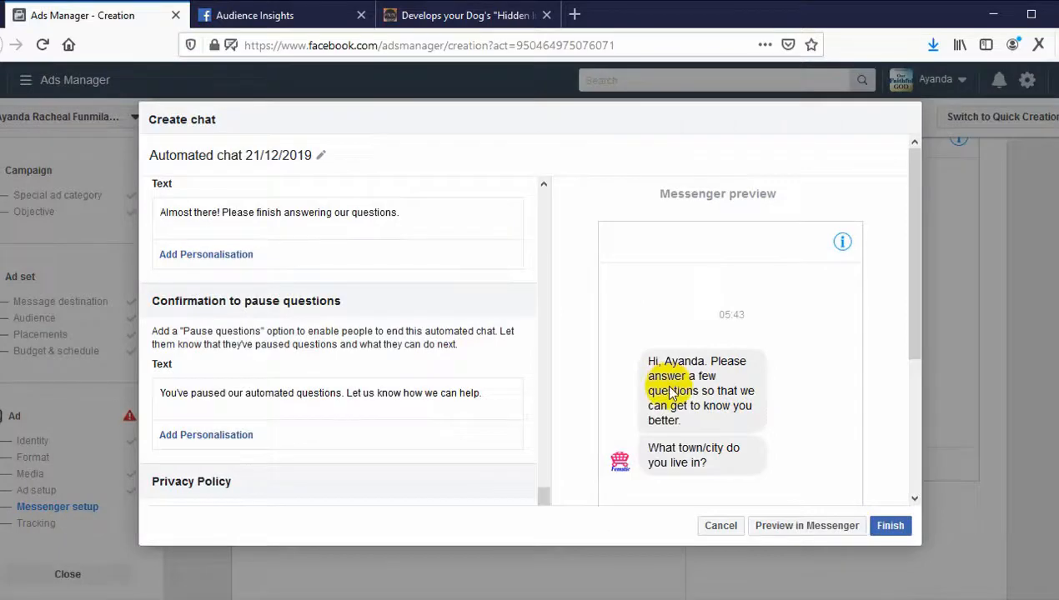
{"action": "left_click", "coordinate": [725, 530]}
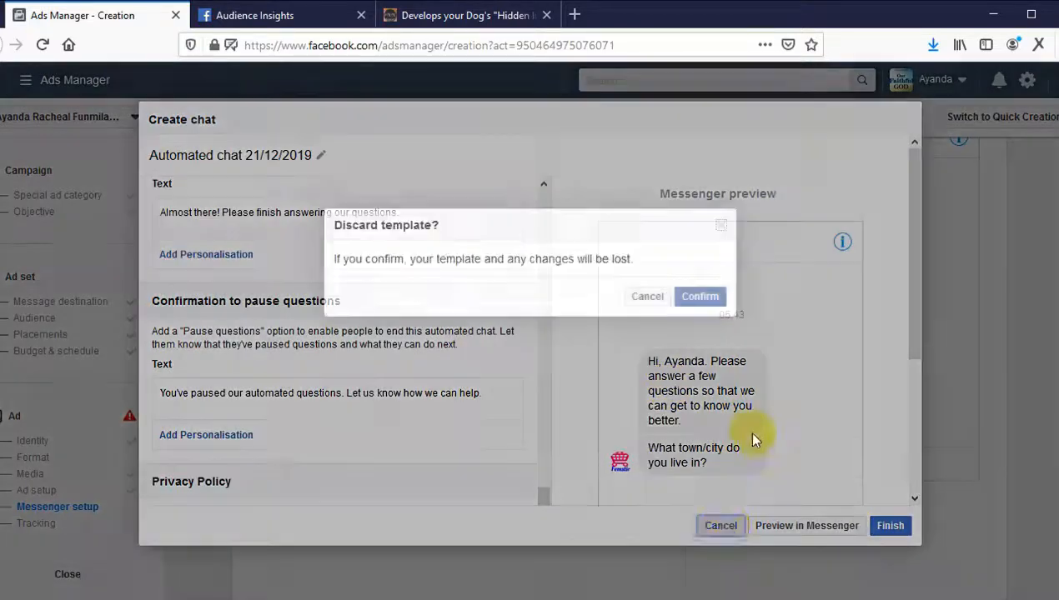
{"action": "left_click", "coordinate": [697, 297]}
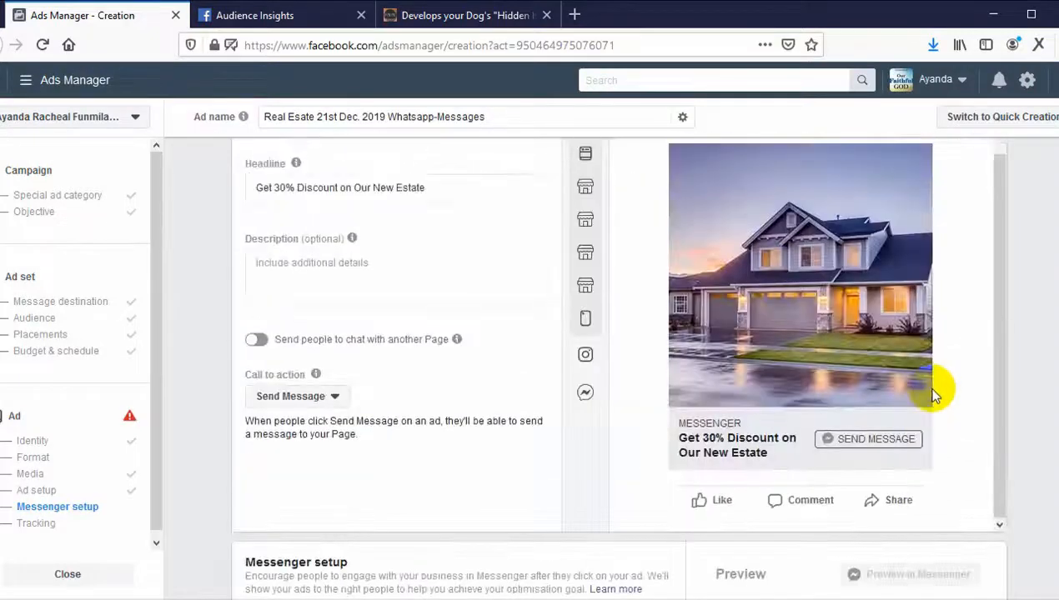
{"action": "scroll", "coordinate": [936, 390], "scroll_direction": "down", "scroll_amount": 8}
{"action": "scroll", "coordinate": [1043, 421], "scroll_direction": "down", "scroll_amount": 3}
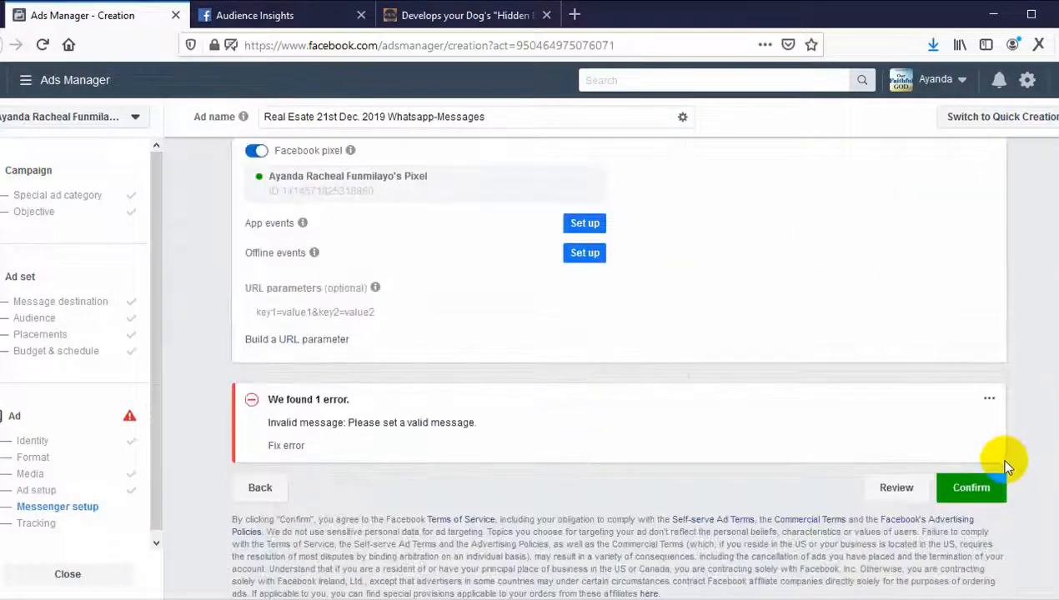